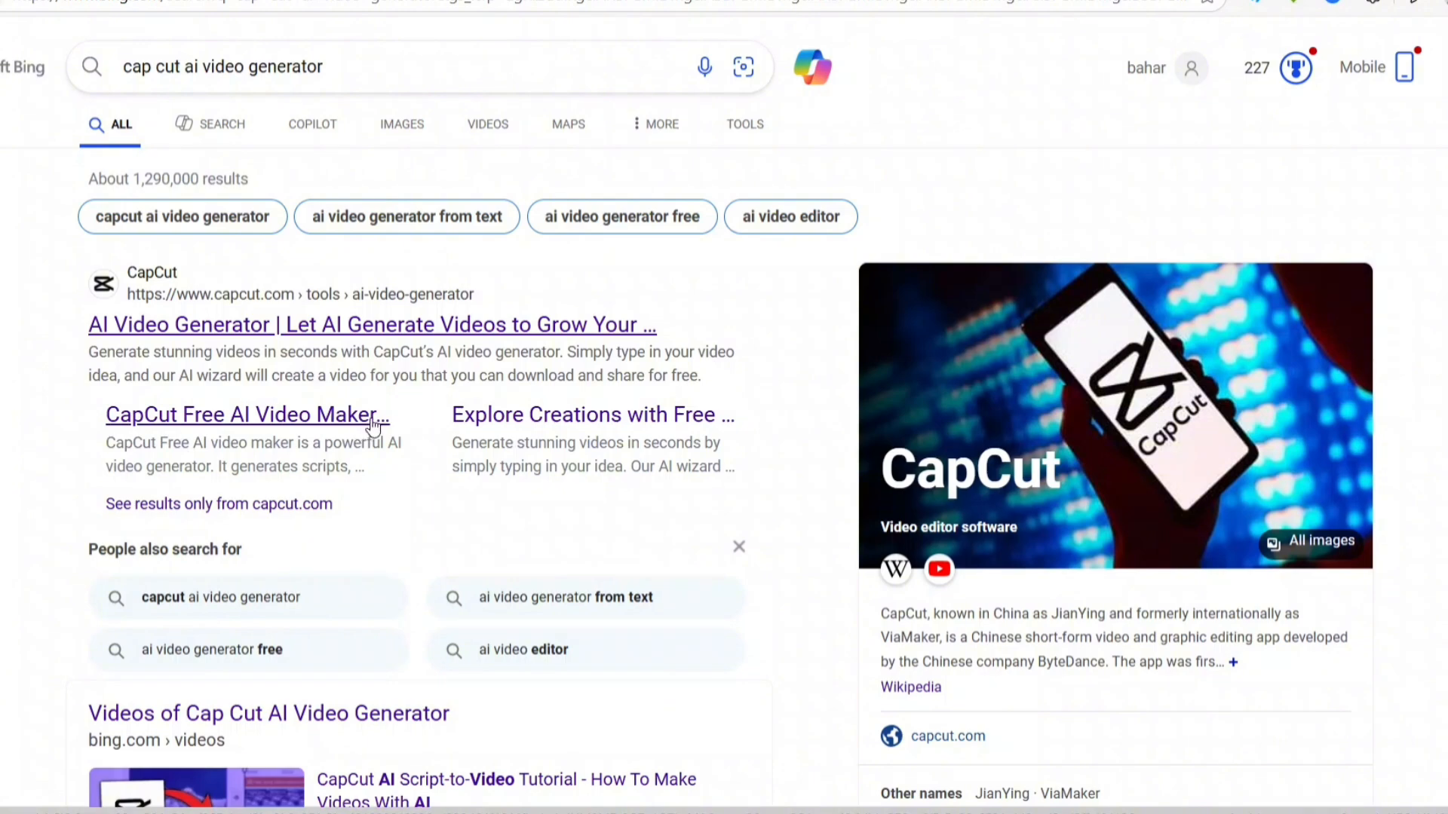
Open the CapCut Free AI Video Maker result from the search results
click(307, 419)
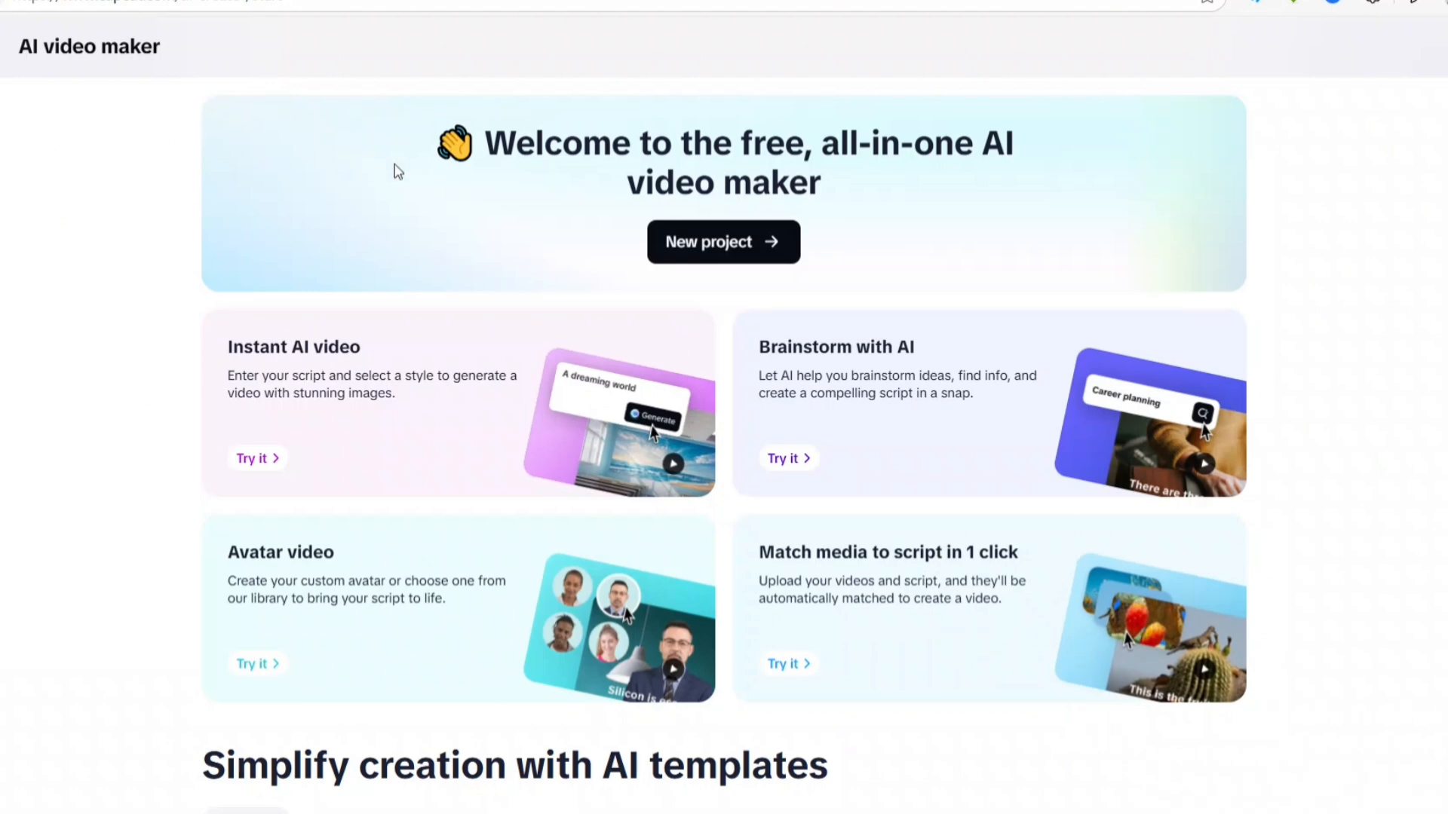
Look through the AI template categories, including Story, Inspirational, Educational, News and Tutorials
scroll(129, 206, down, 7)
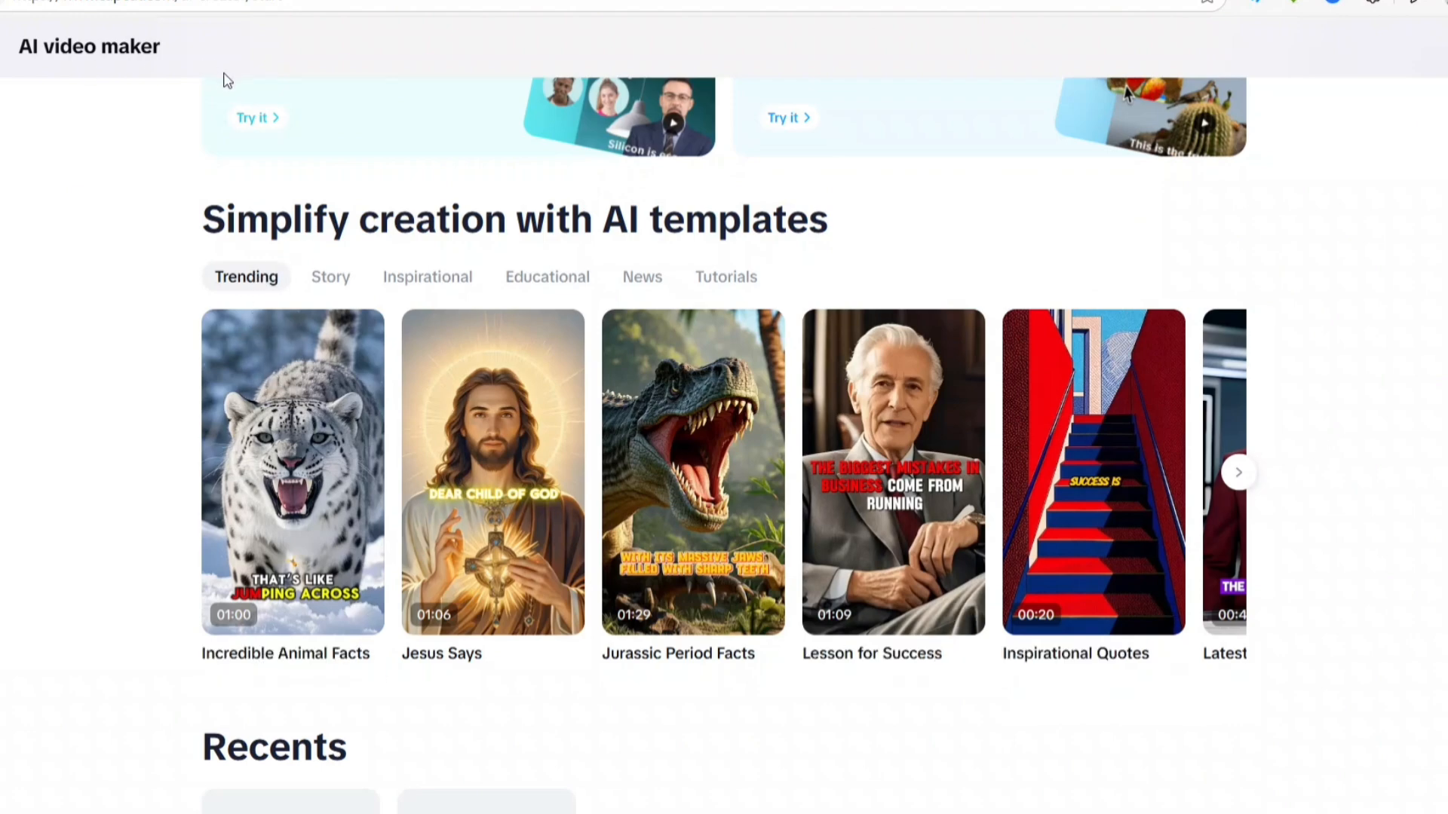
click(334, 279)
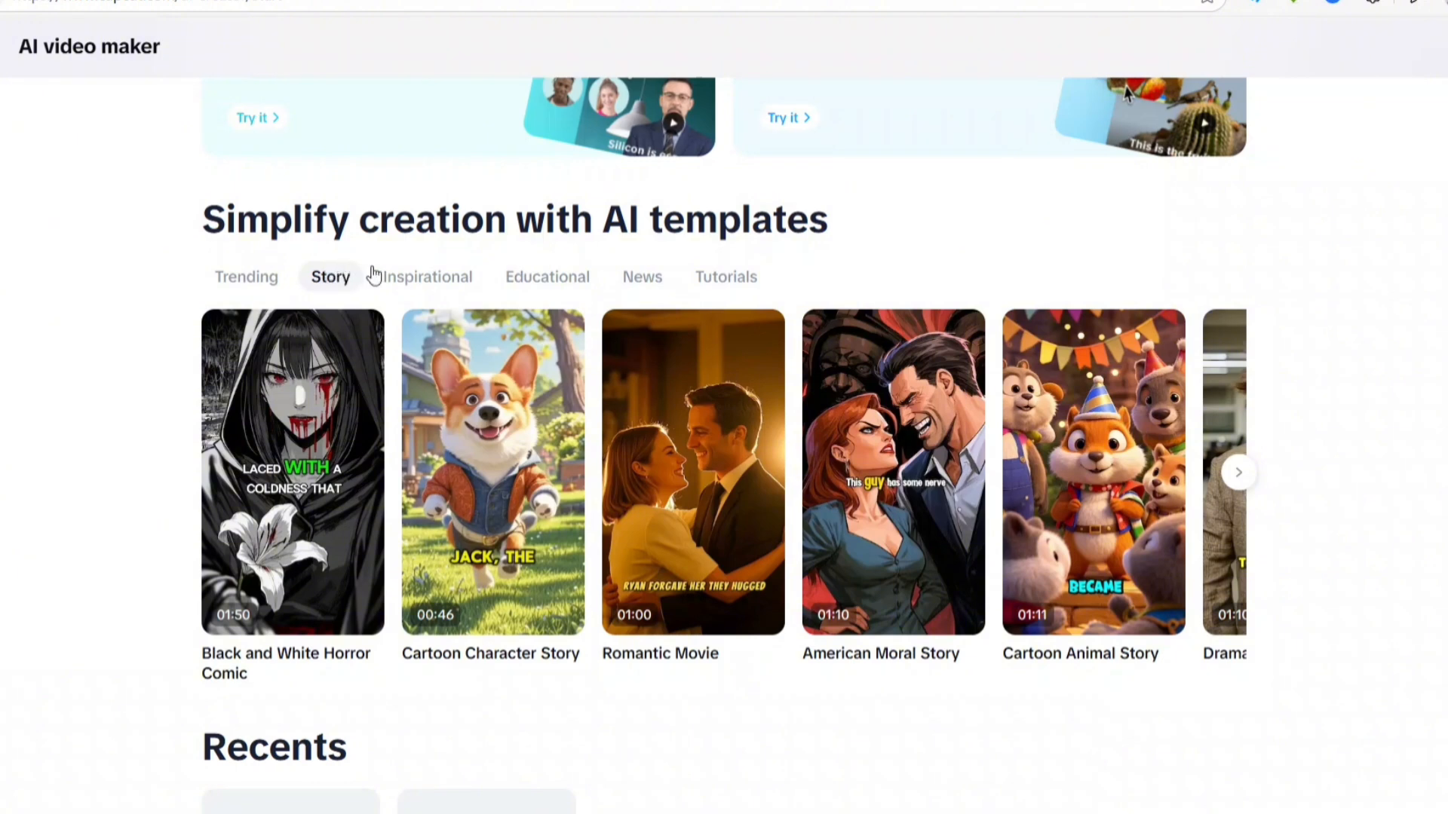
click(431, 279)
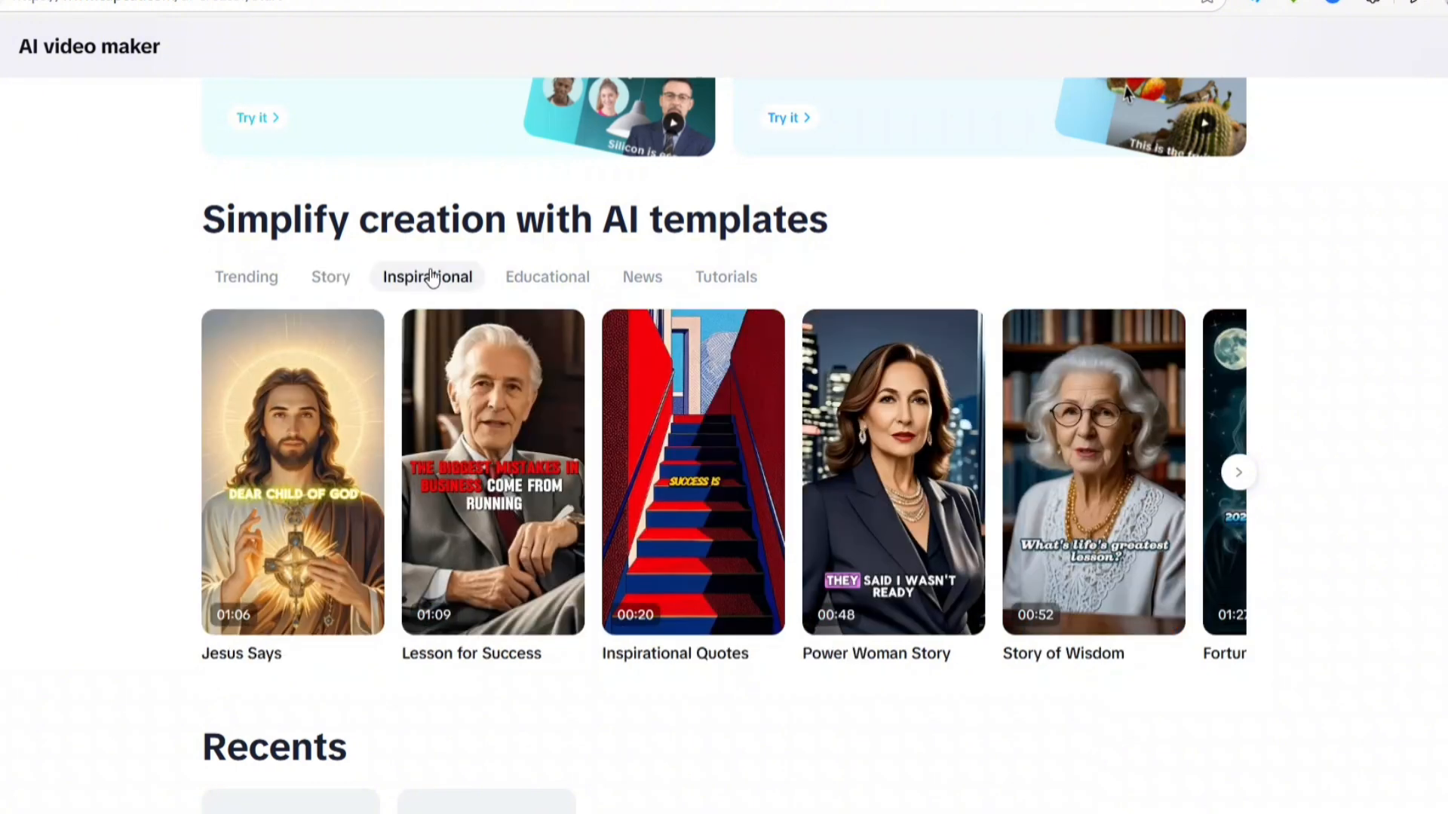
click(534, 279)
click(631, 280)
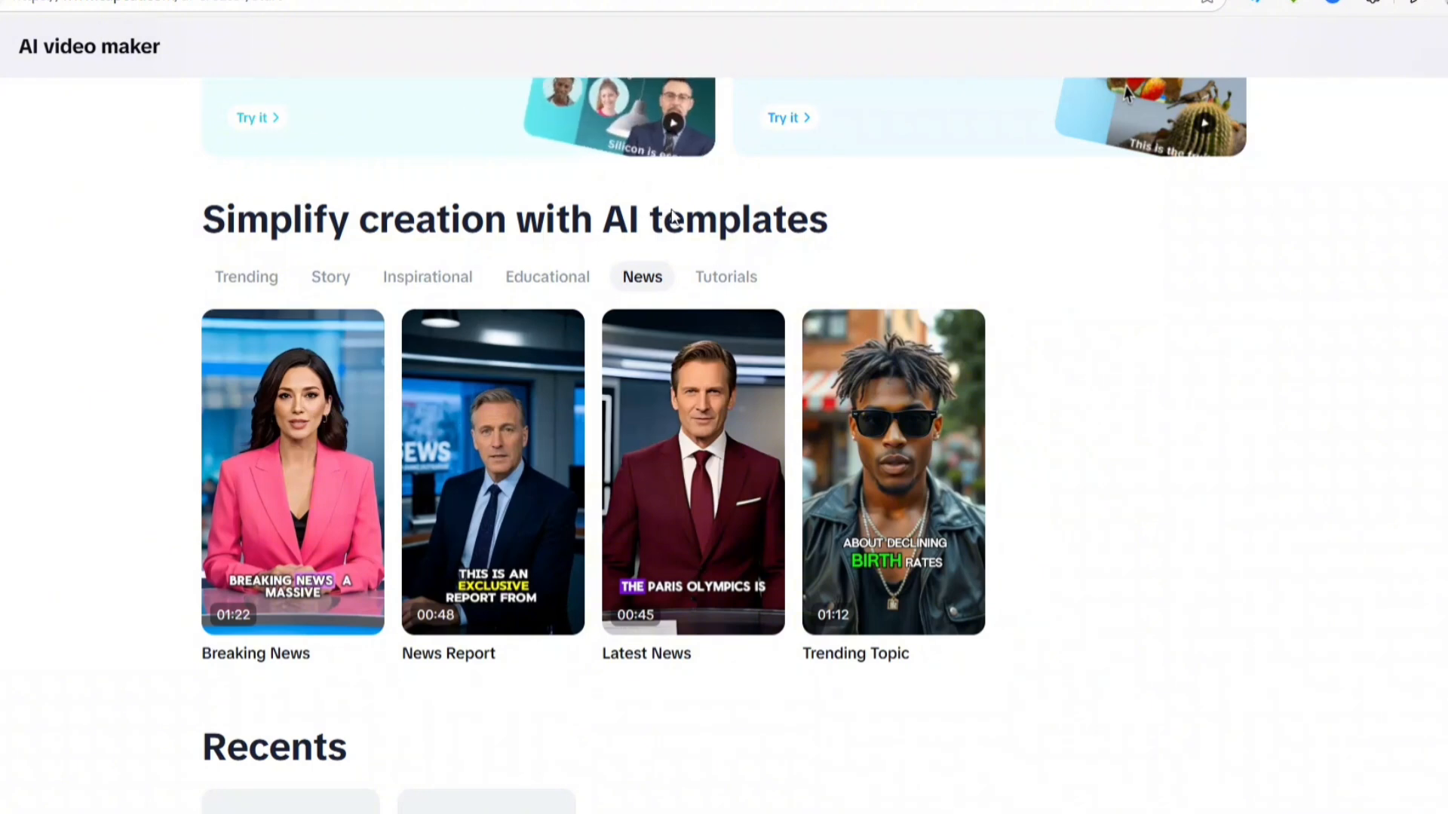
mouse_move(942, 353)
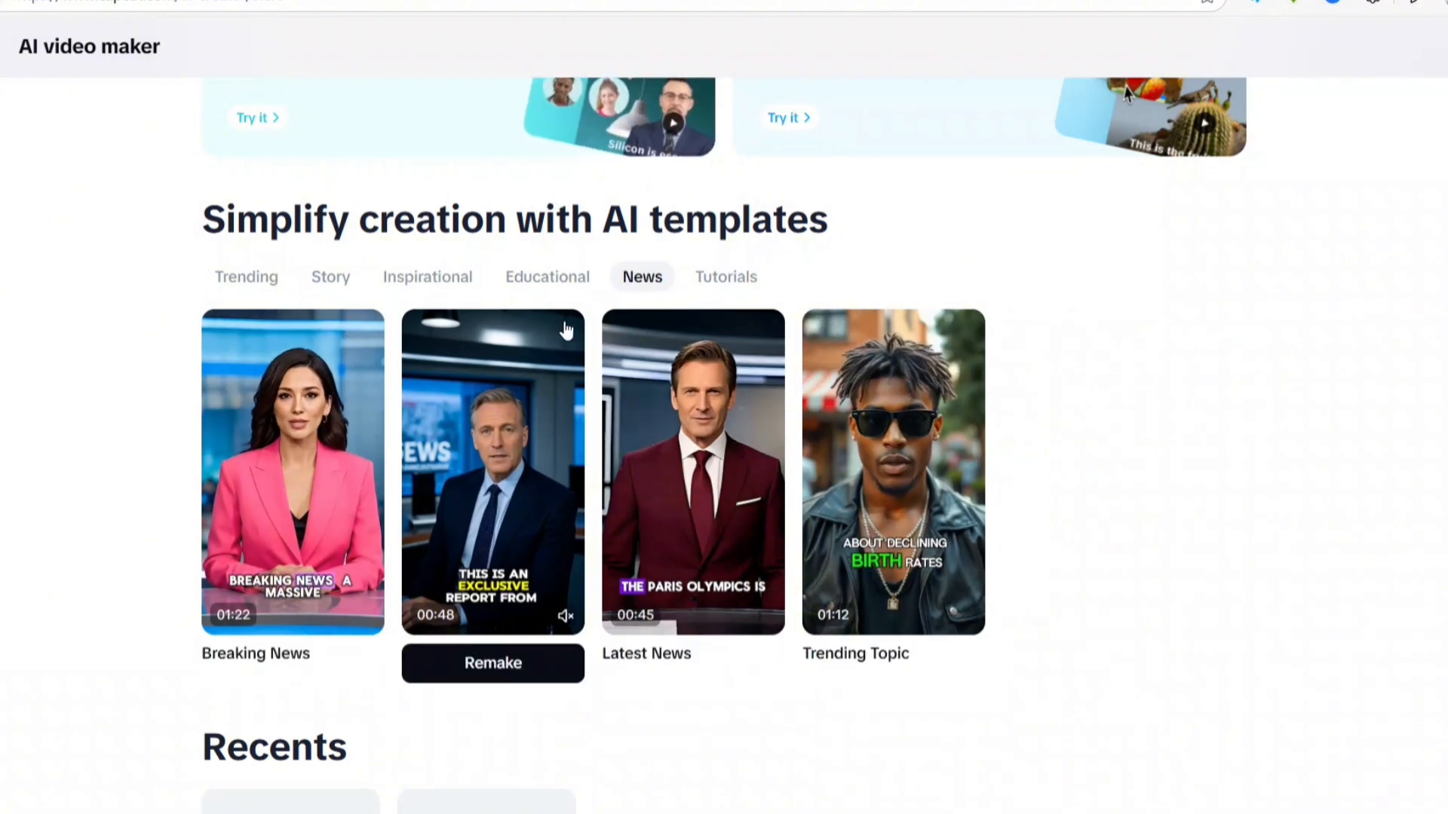
click(714, 284)
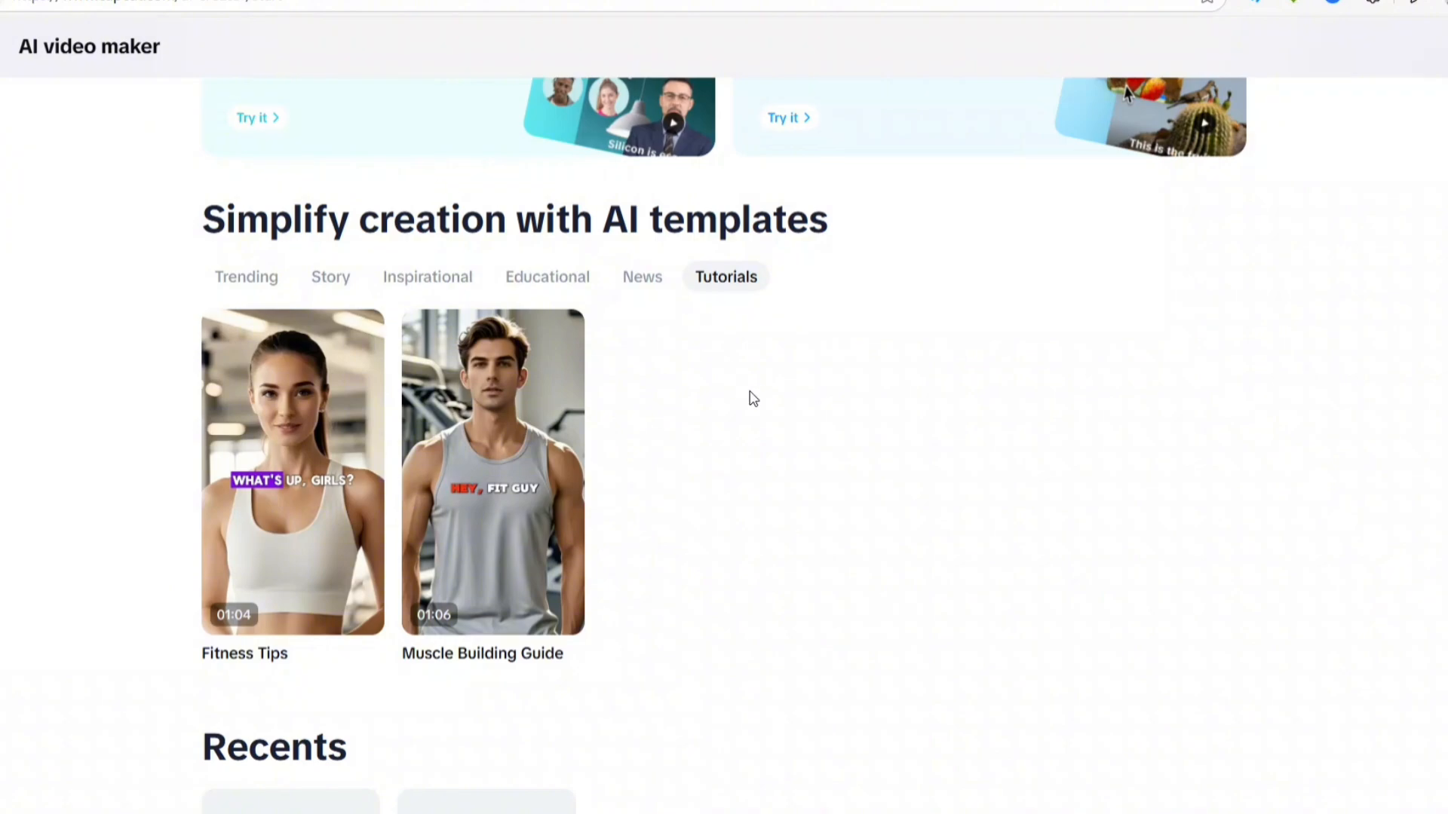
scroll(750, 398, up, 5)
scroll(660, 391, down, 3)
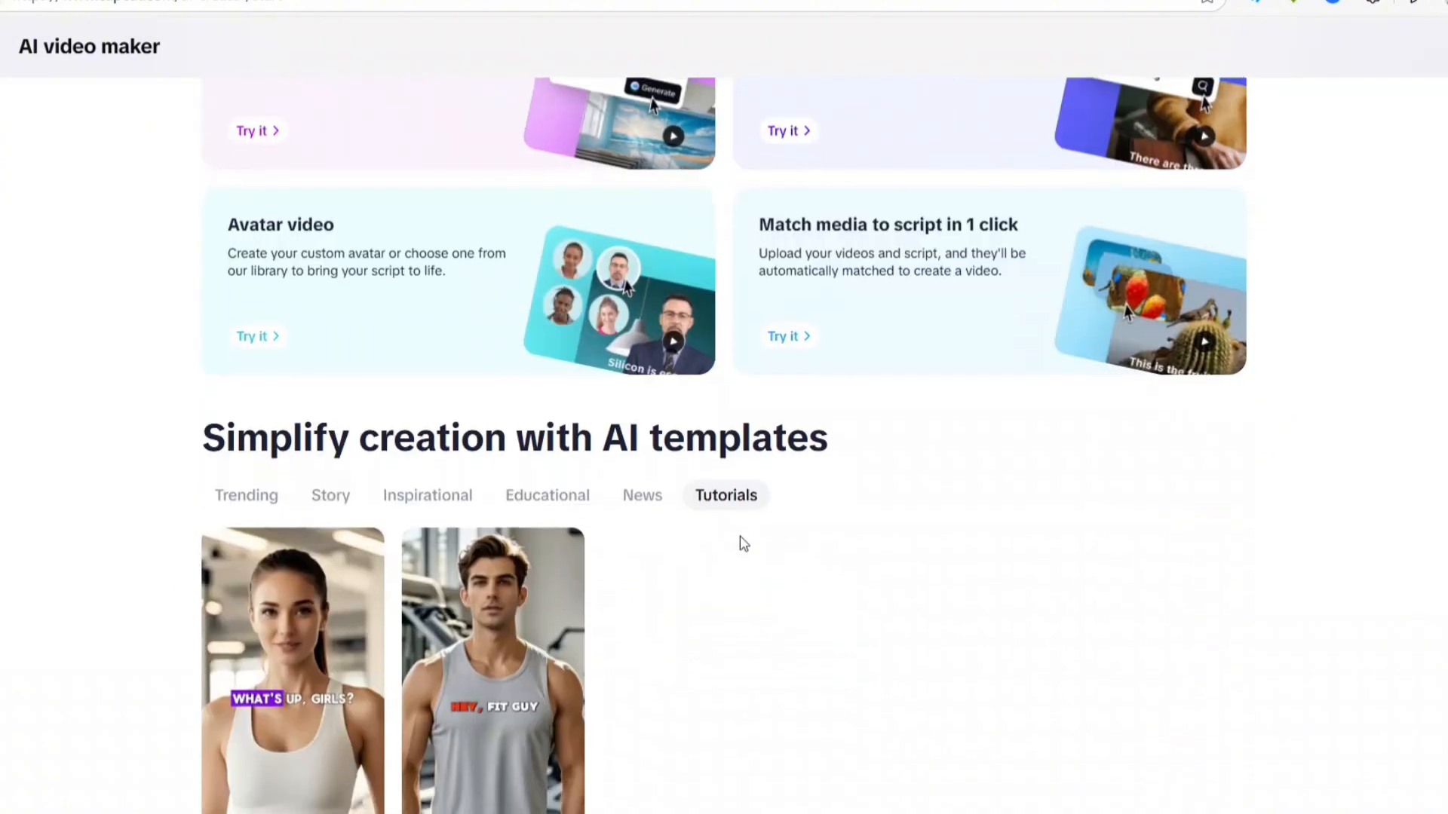
scroll(681, 531, up, 4)
scroll(663, 513, down, 5)
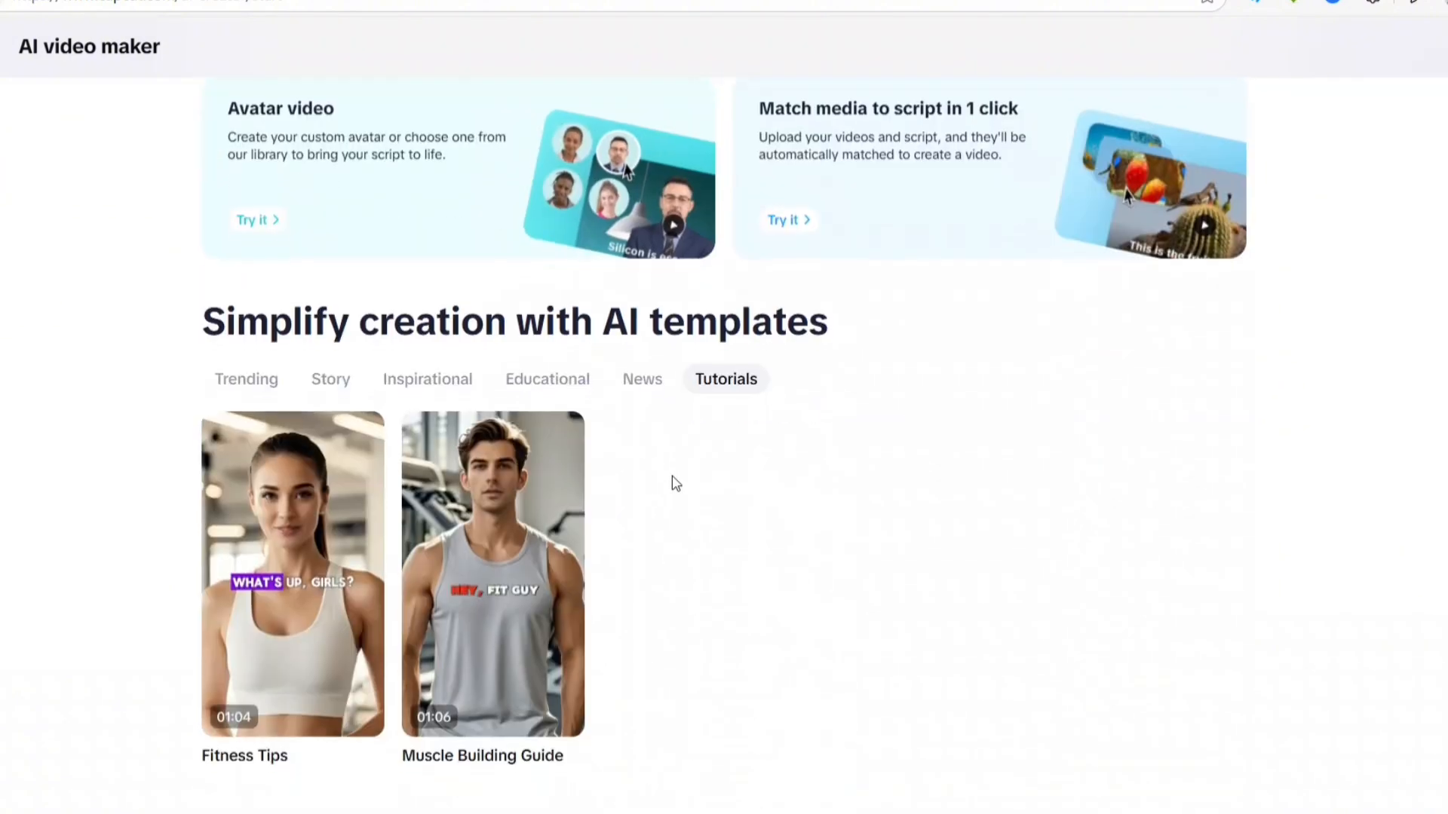
scroll(672, 481, up, 4)
scroll(675, 485, up, 1)
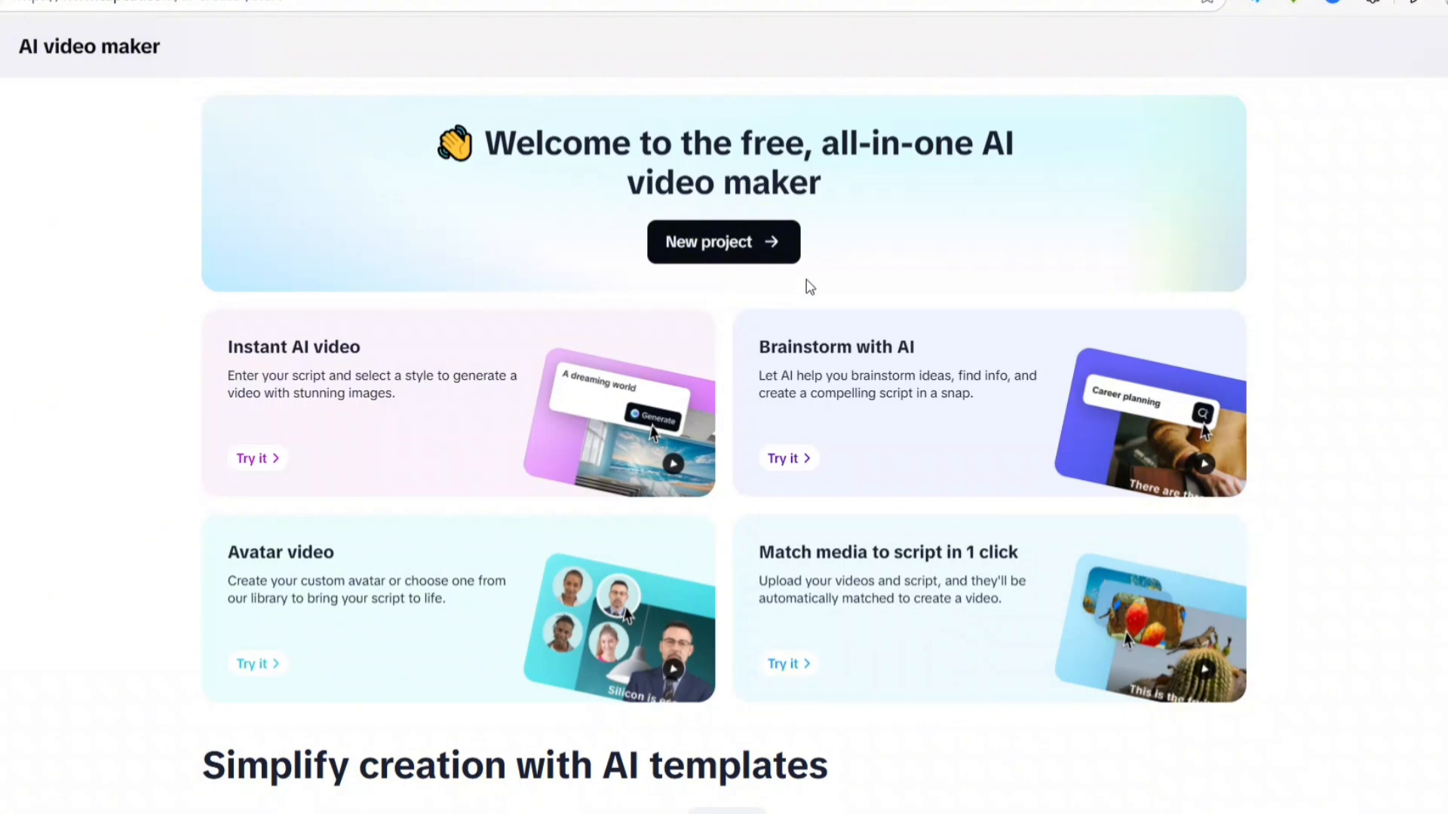
Start a new AI video project and open the script creation form
click(702, 247)
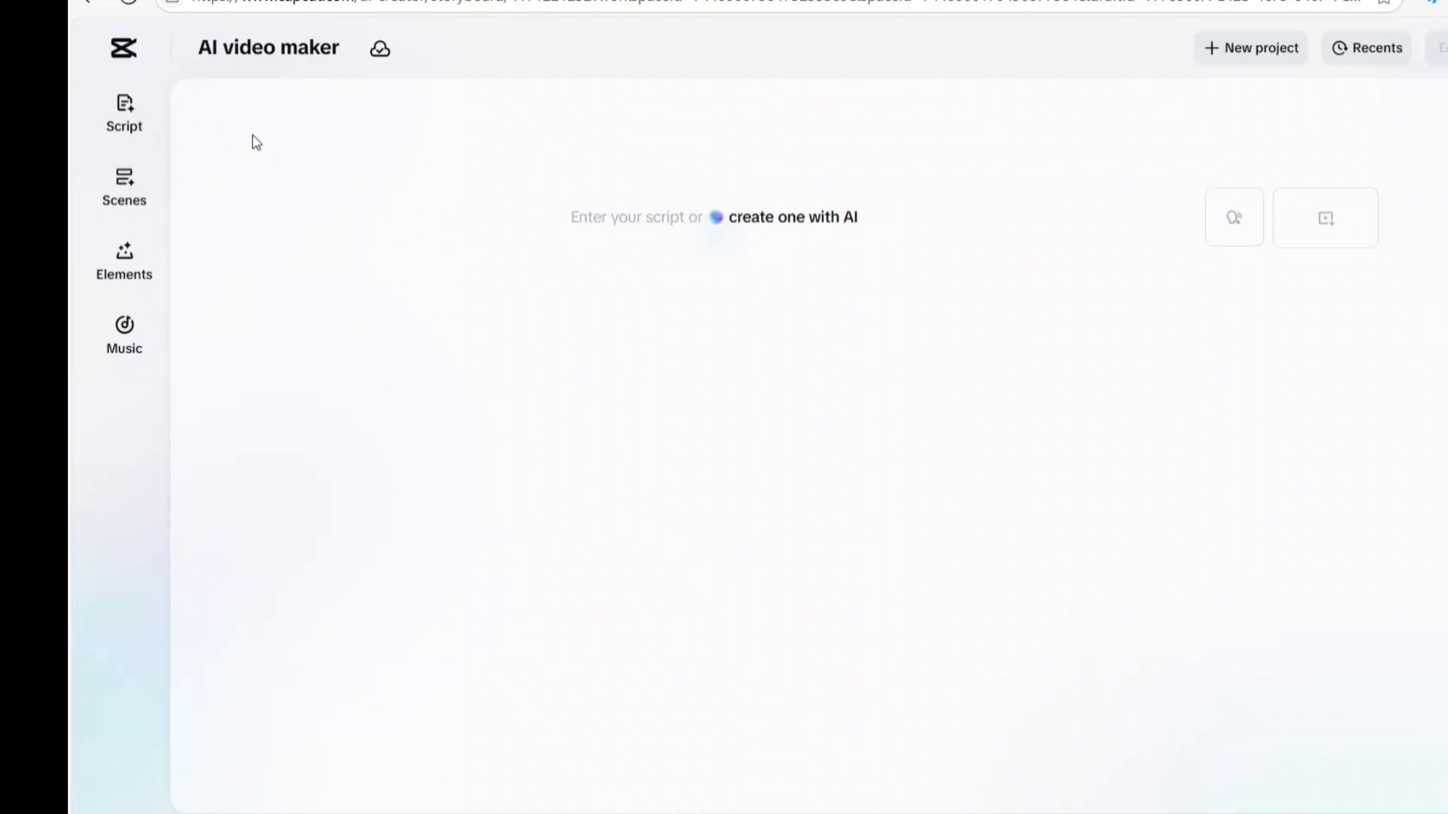
click(119, 107)
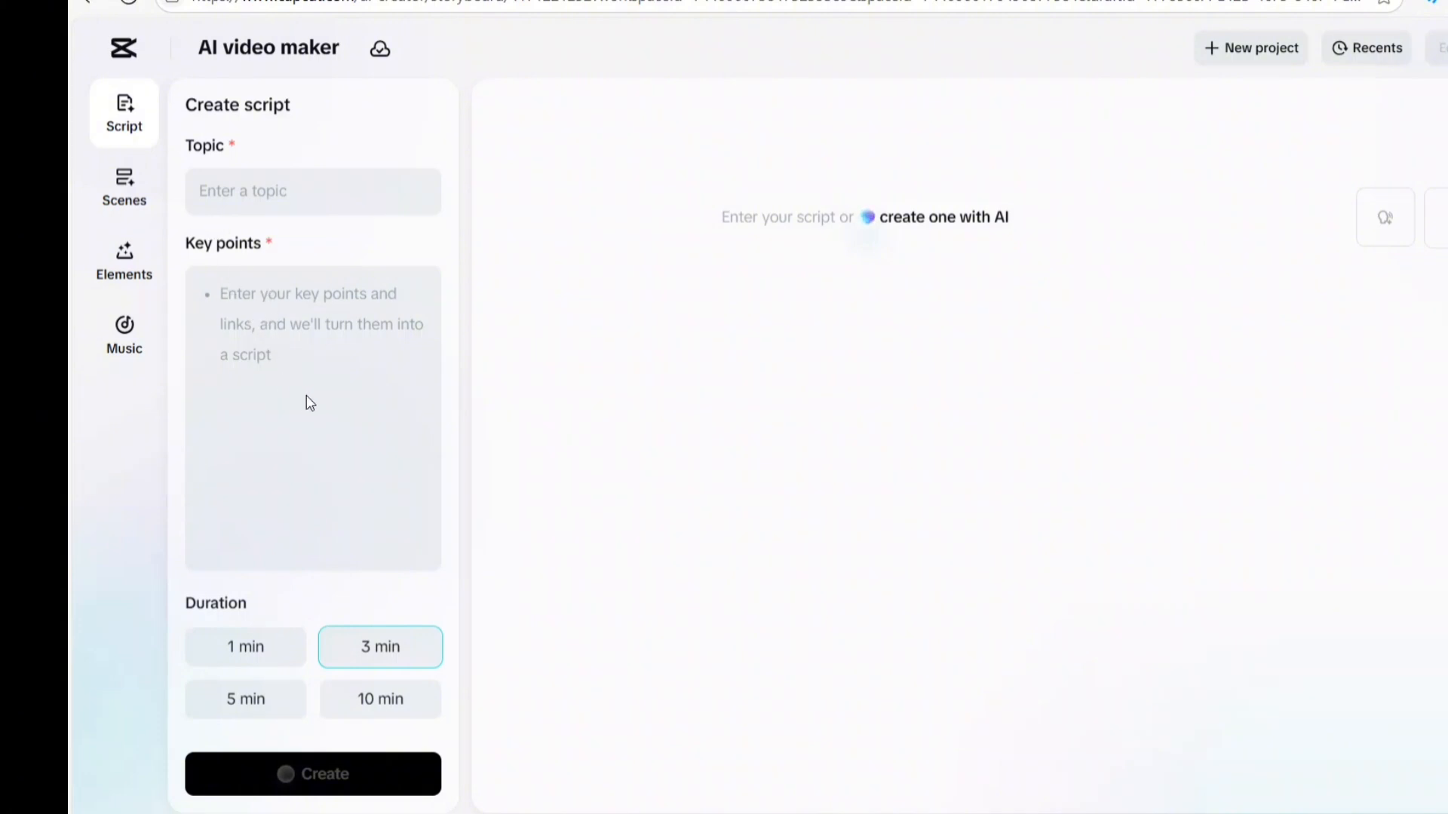
scroll(306, 401, down, 2)
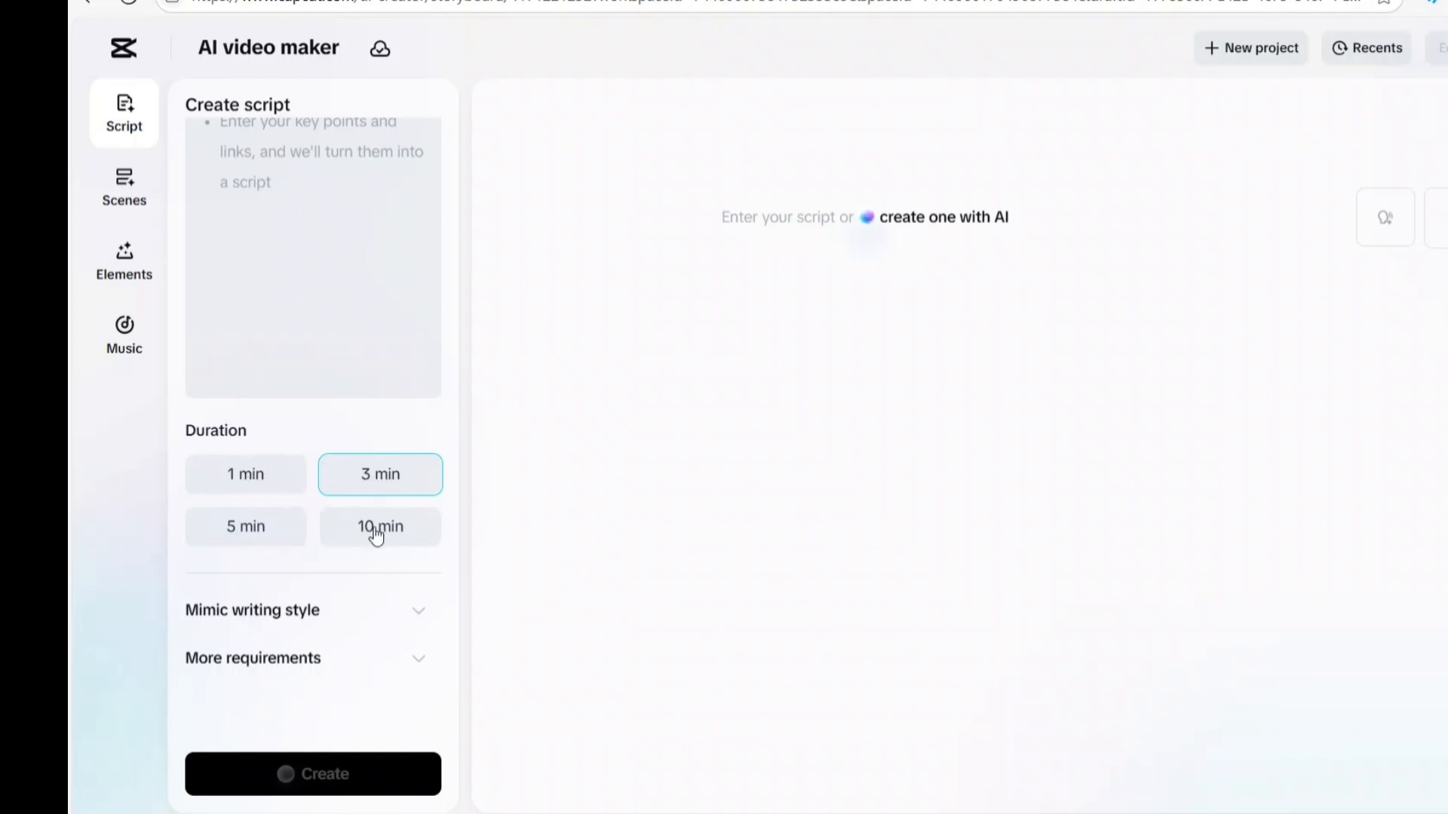
scroll(332, 347, up, 3)
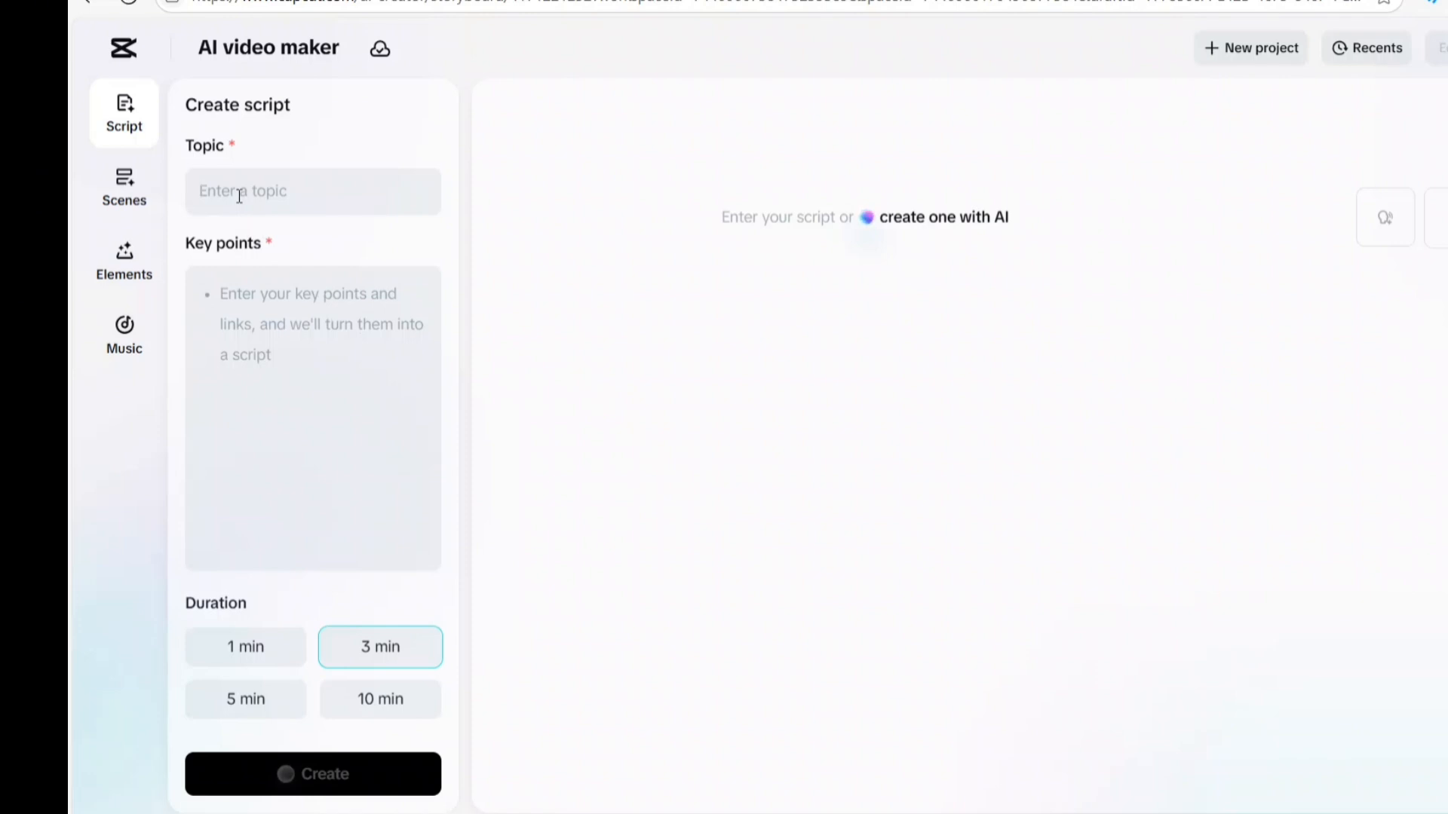
Enter "10 jobs students can do to make money online" as the script topic
text(10 jobs student)
text(s can do)
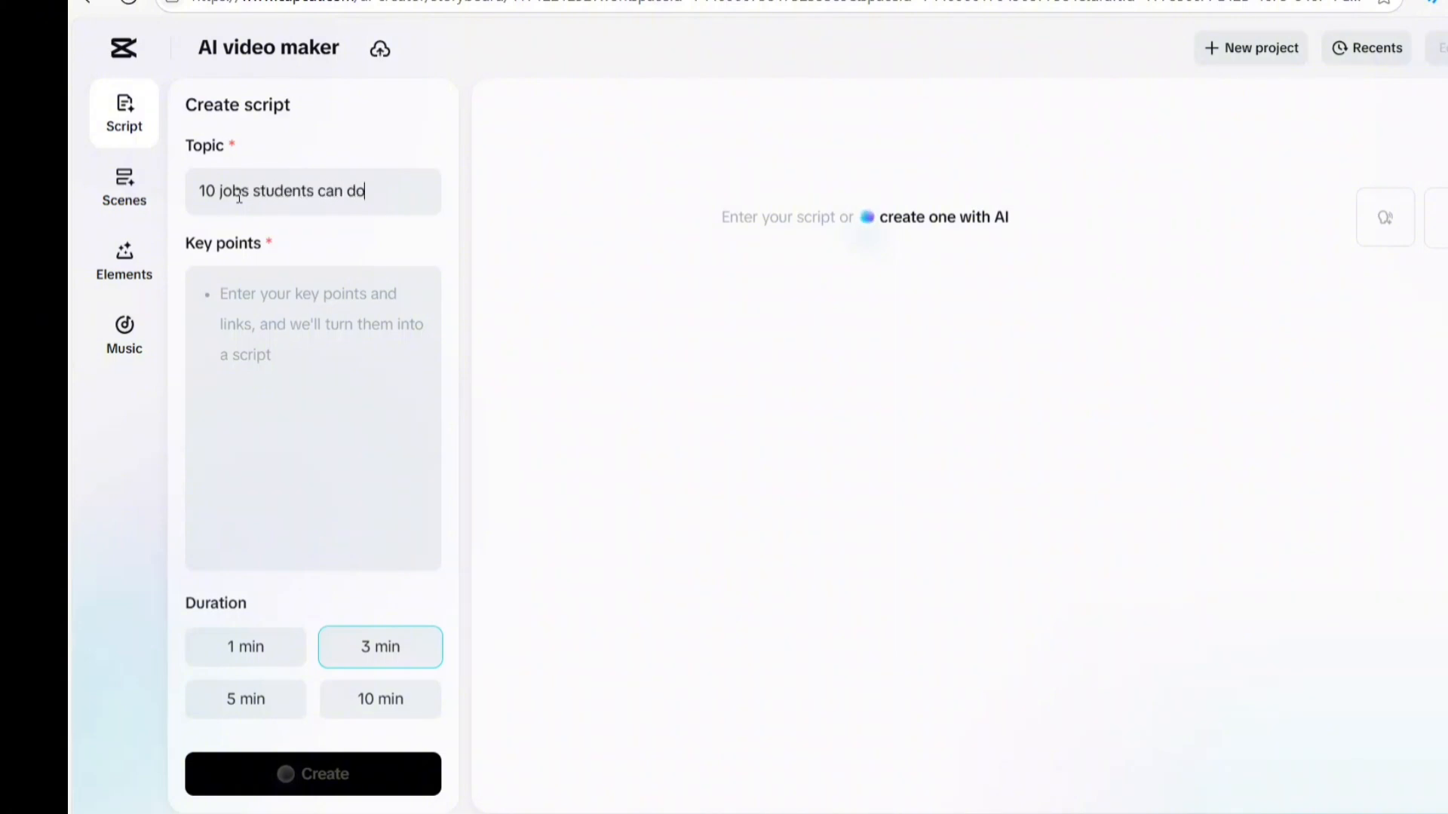
text( to make mone)
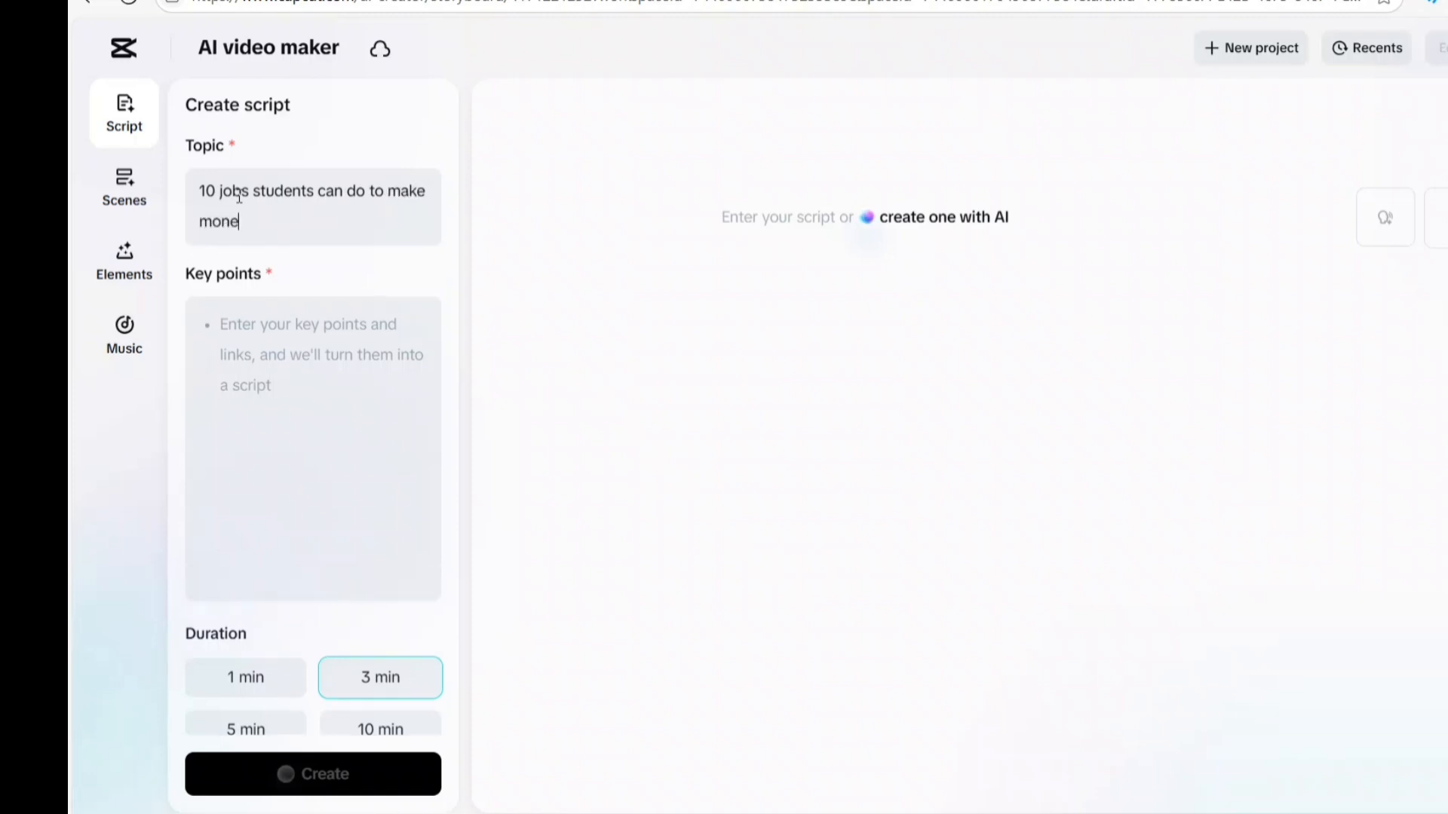
text(y online)
Enter "jobs that students can do survive while schooling" as the script's key point
click(245, 335)
text(j)
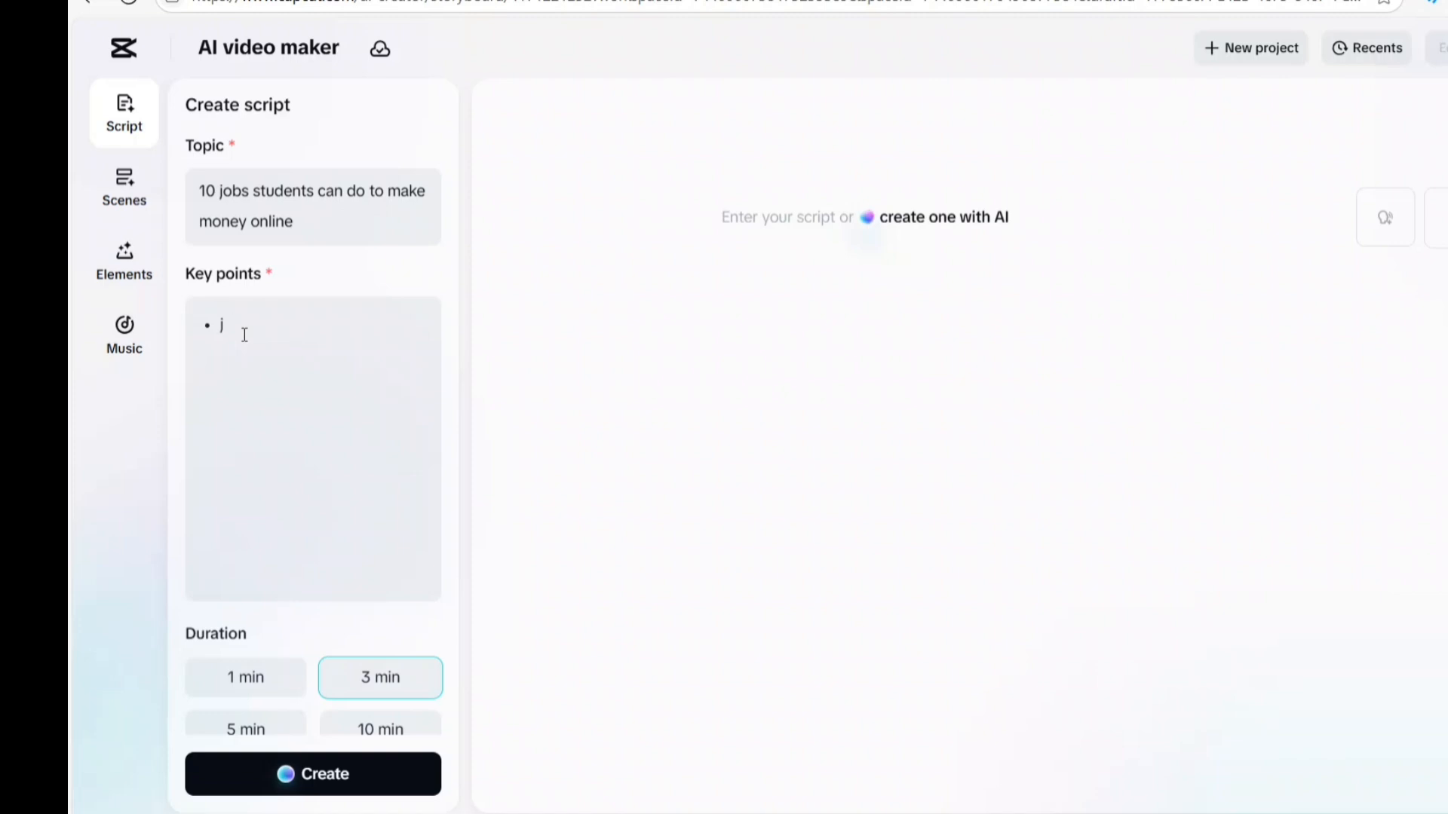
text(idbs that students can do su)
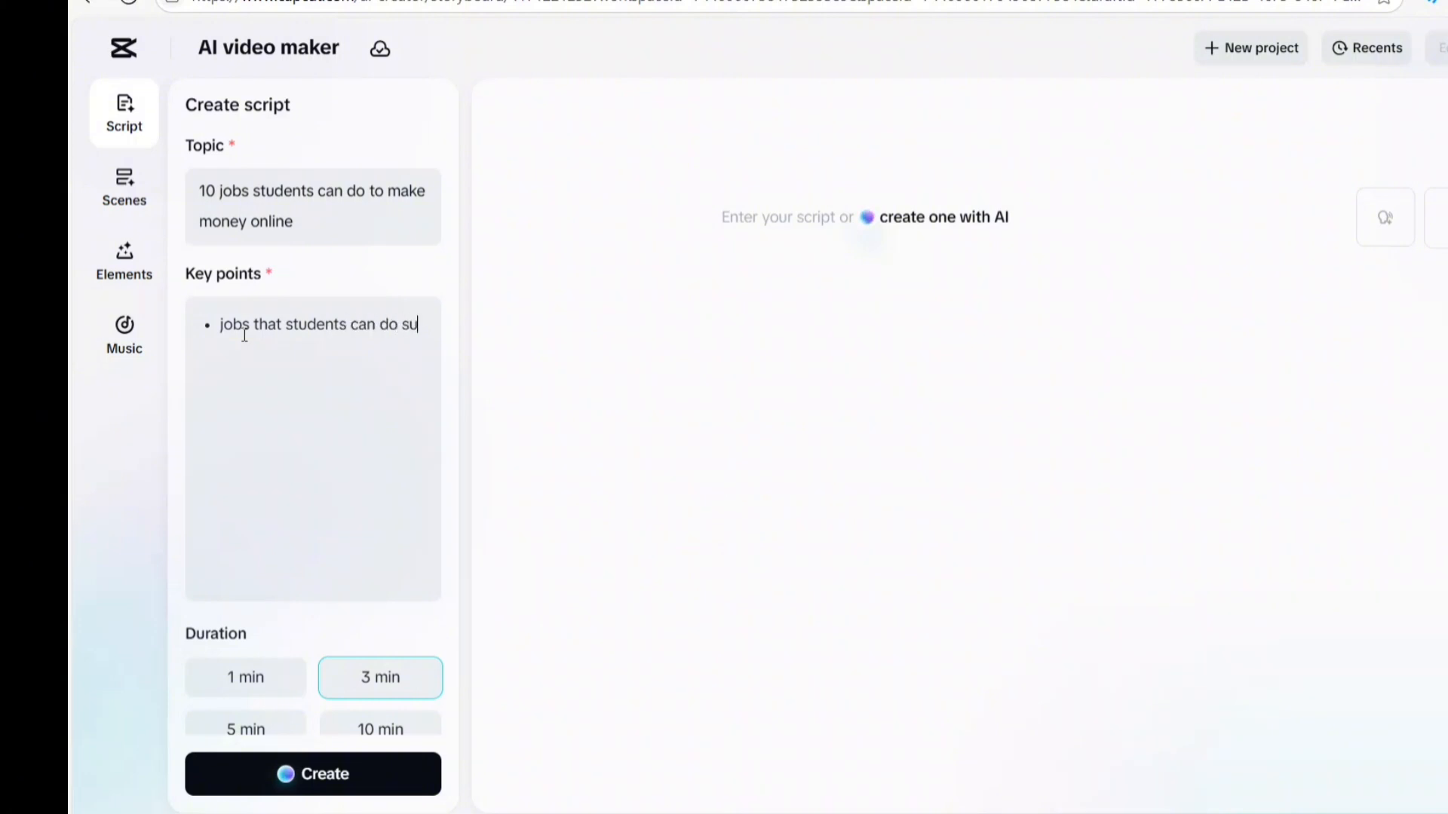
text(rvive while schooling)
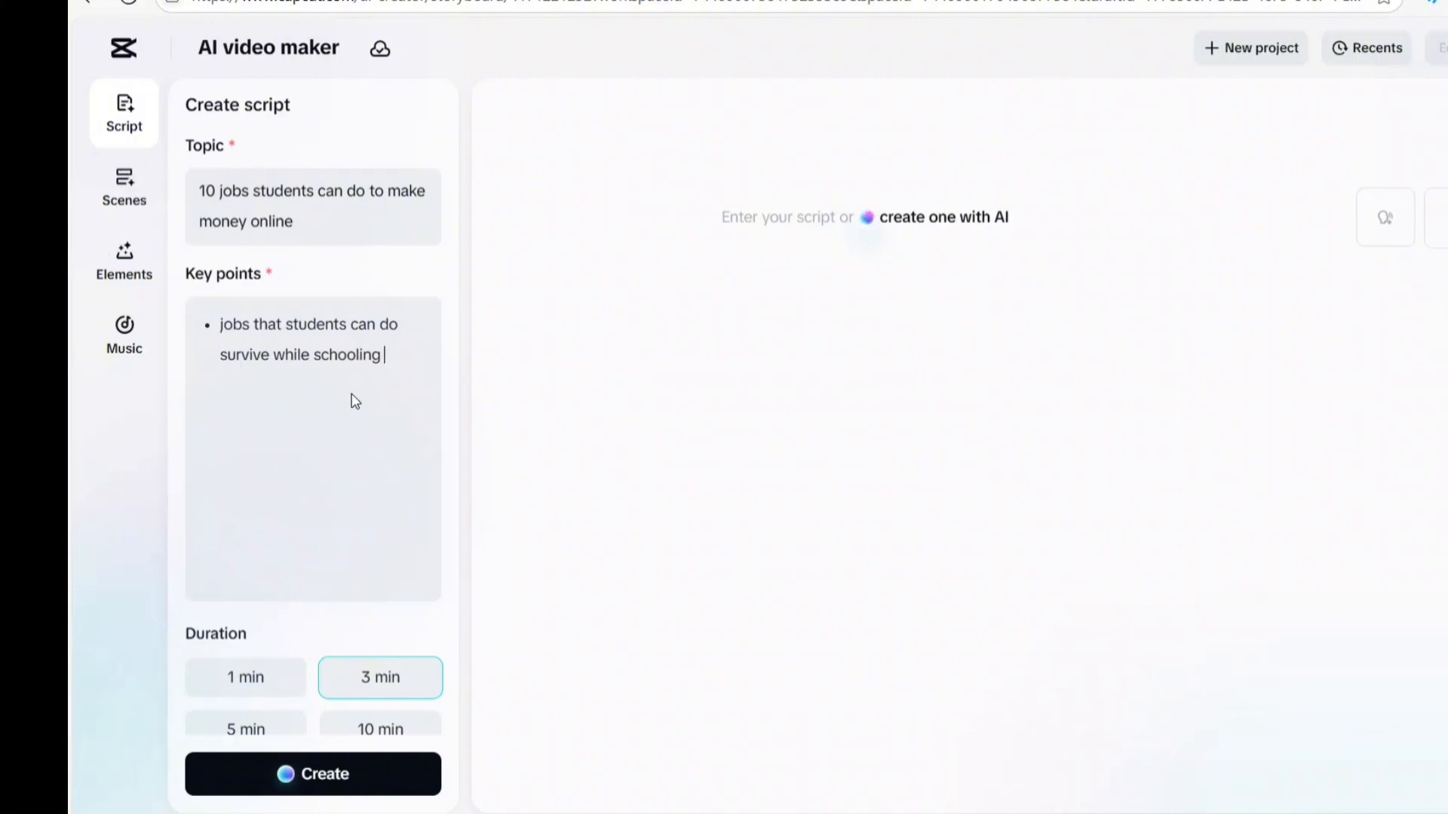
Set the script duration to 5 min and generate the script
scroll(321, 362, down, 3)
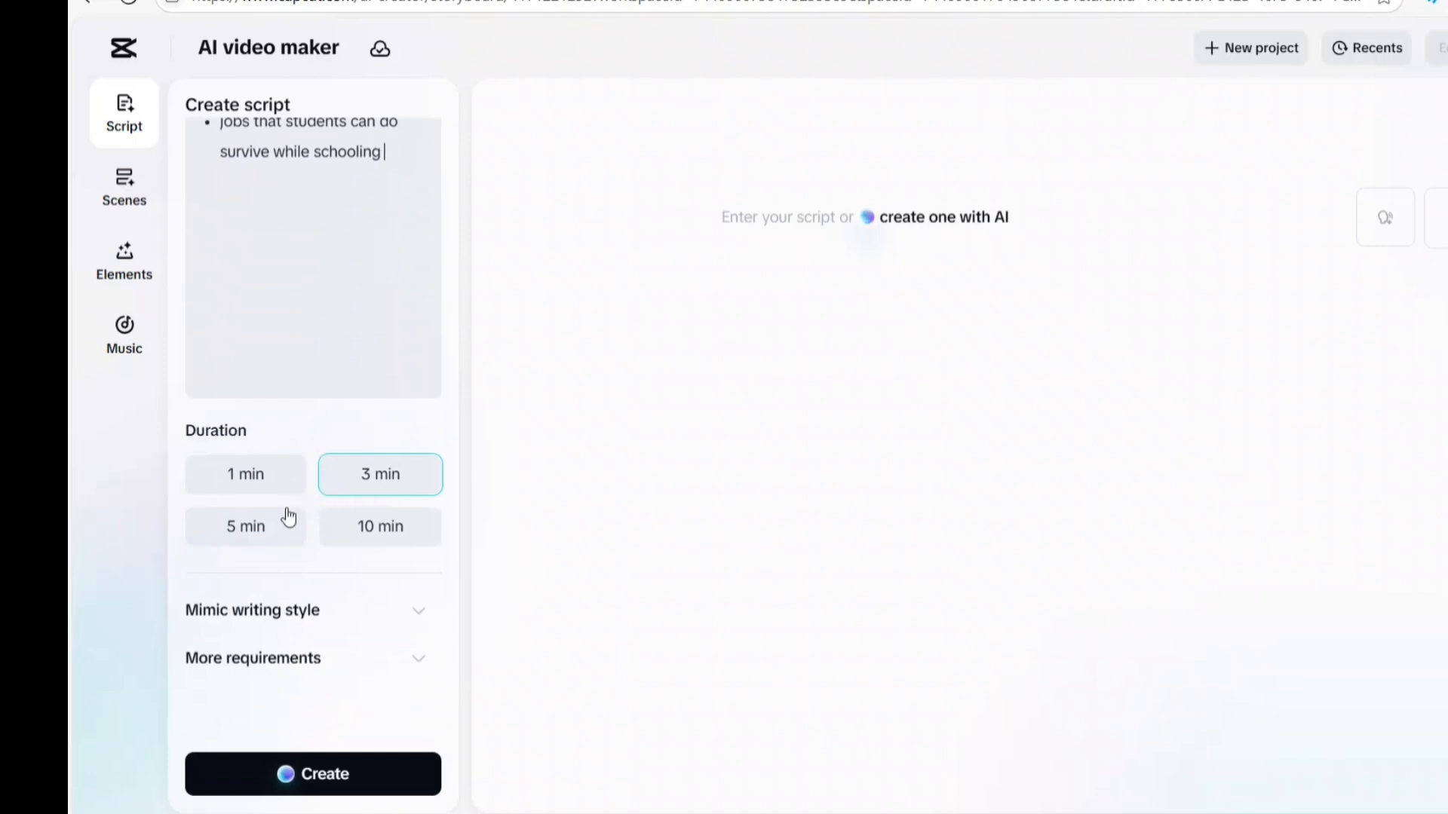
click(267, 533)
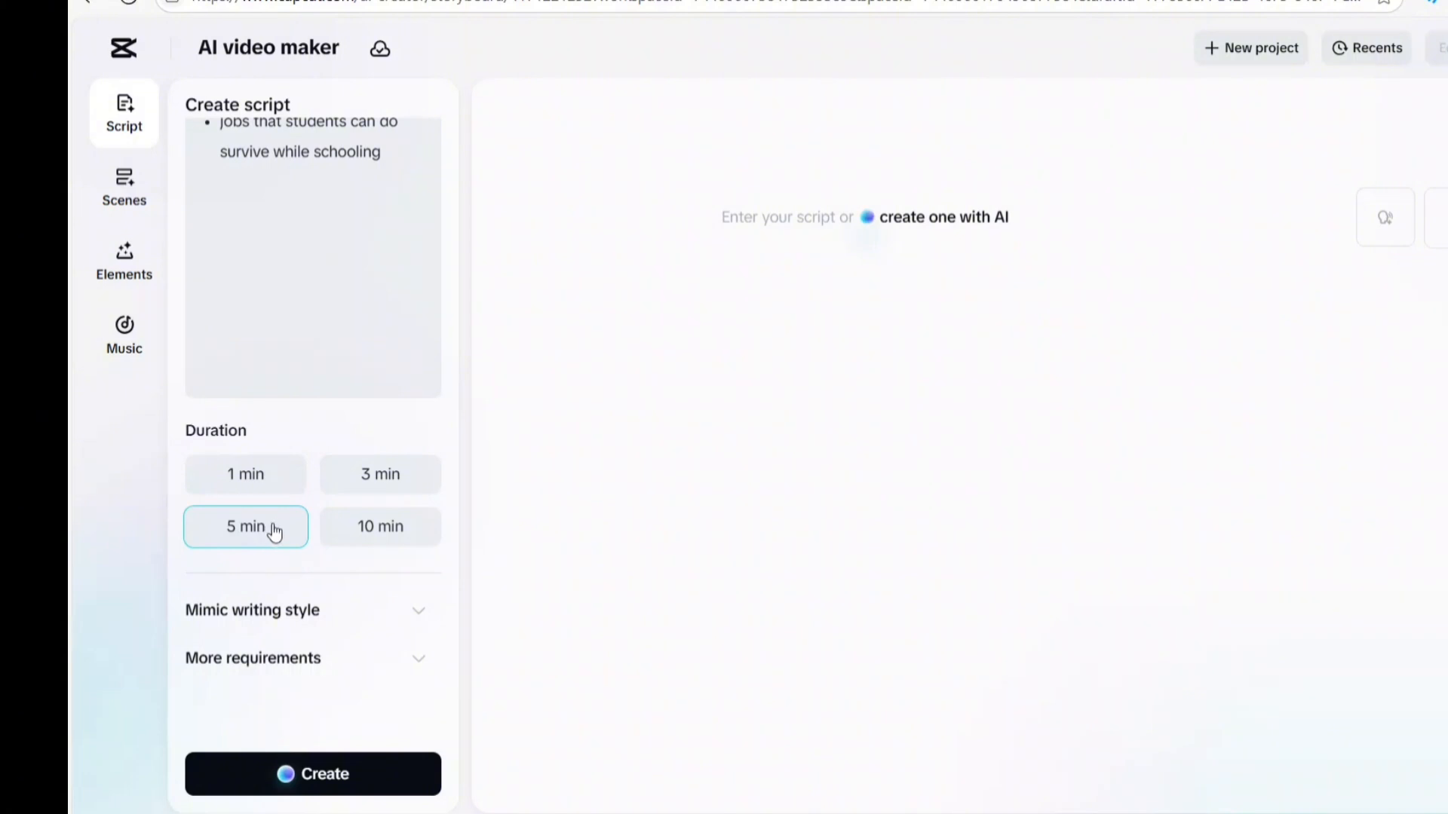
scroll(381, 309, up, 3)
scroll(332, 256, down, 3)
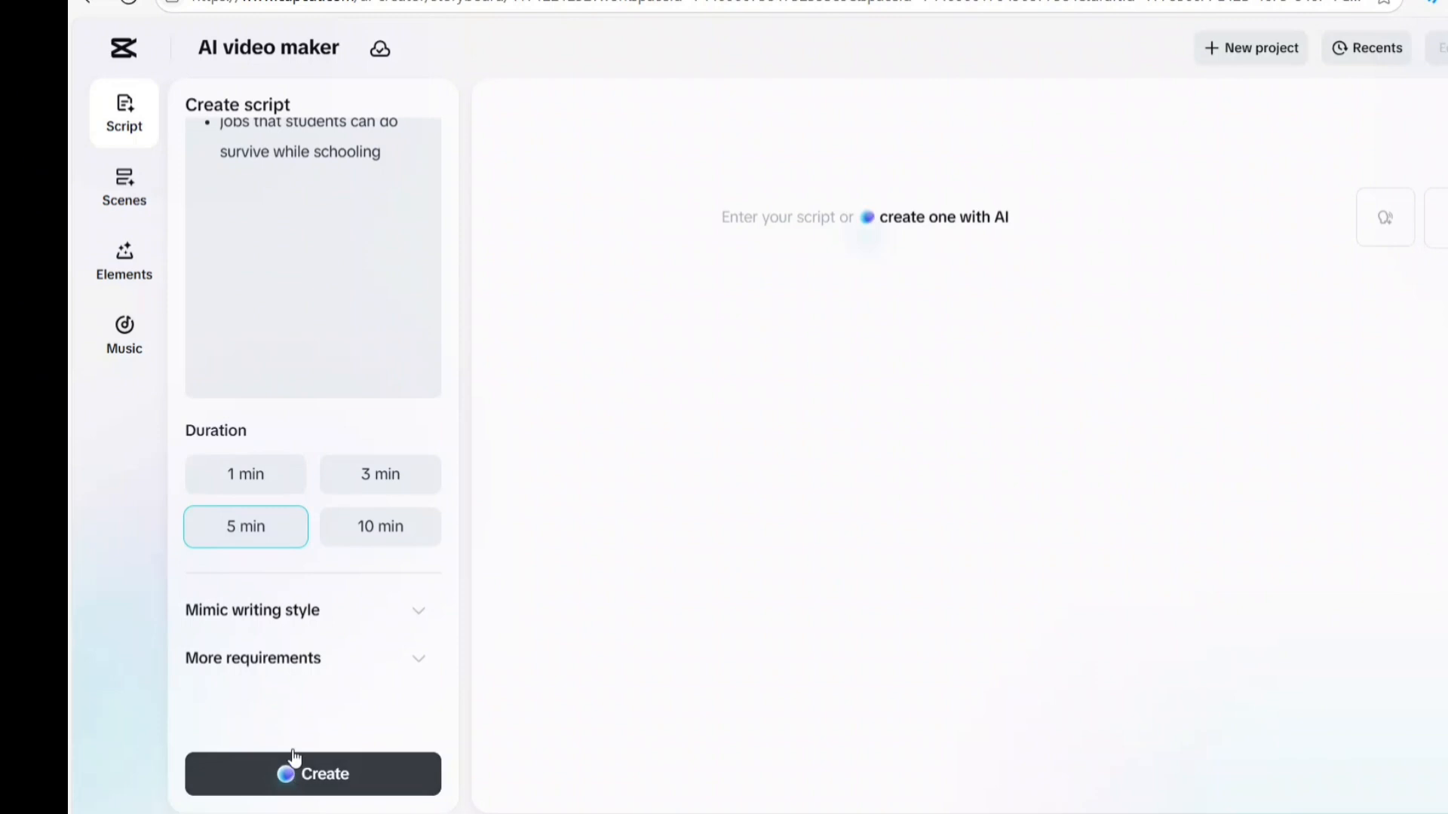
scroll(432, 335, up, 3)
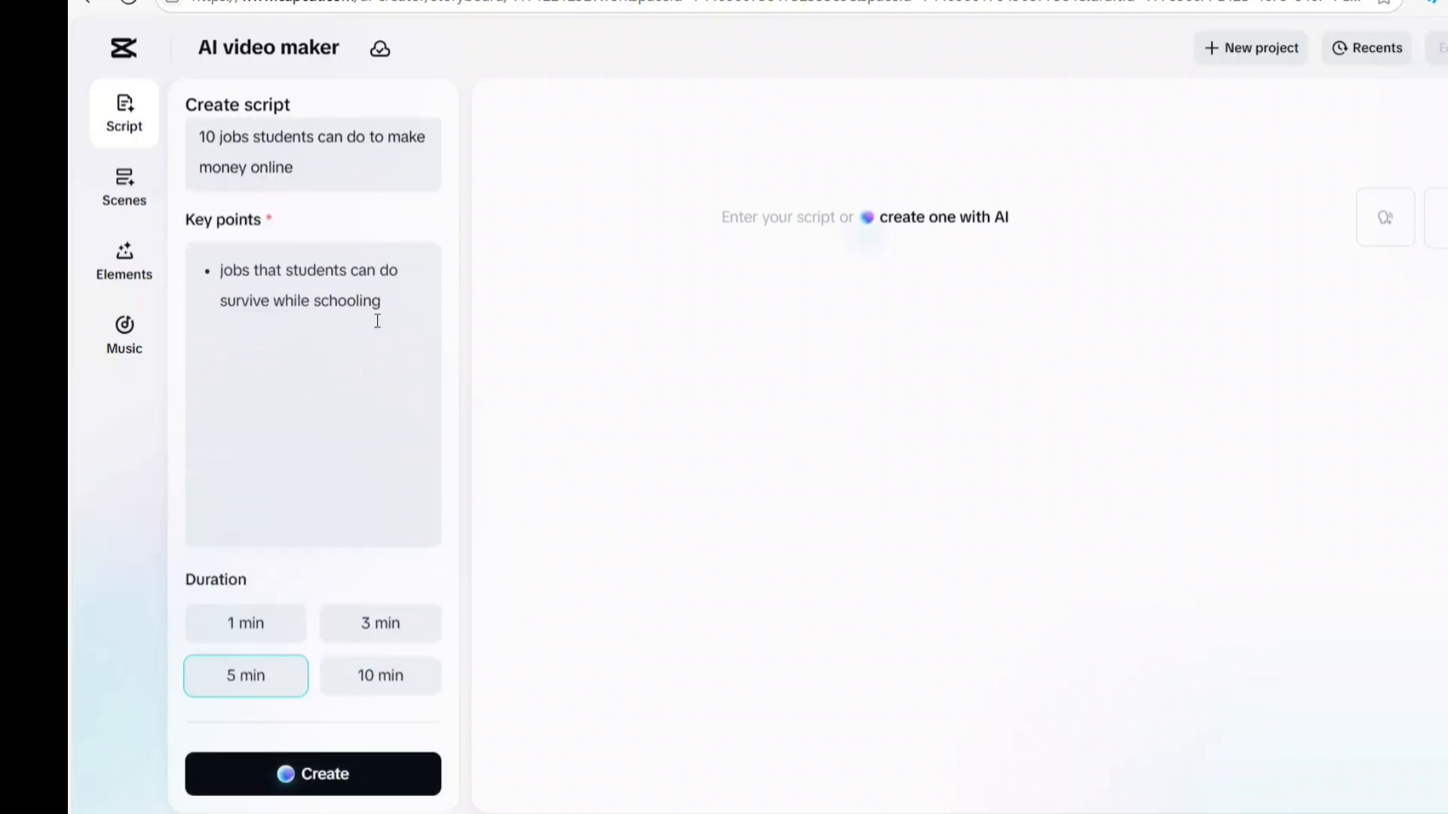
scroll(302, 392, down, 3)
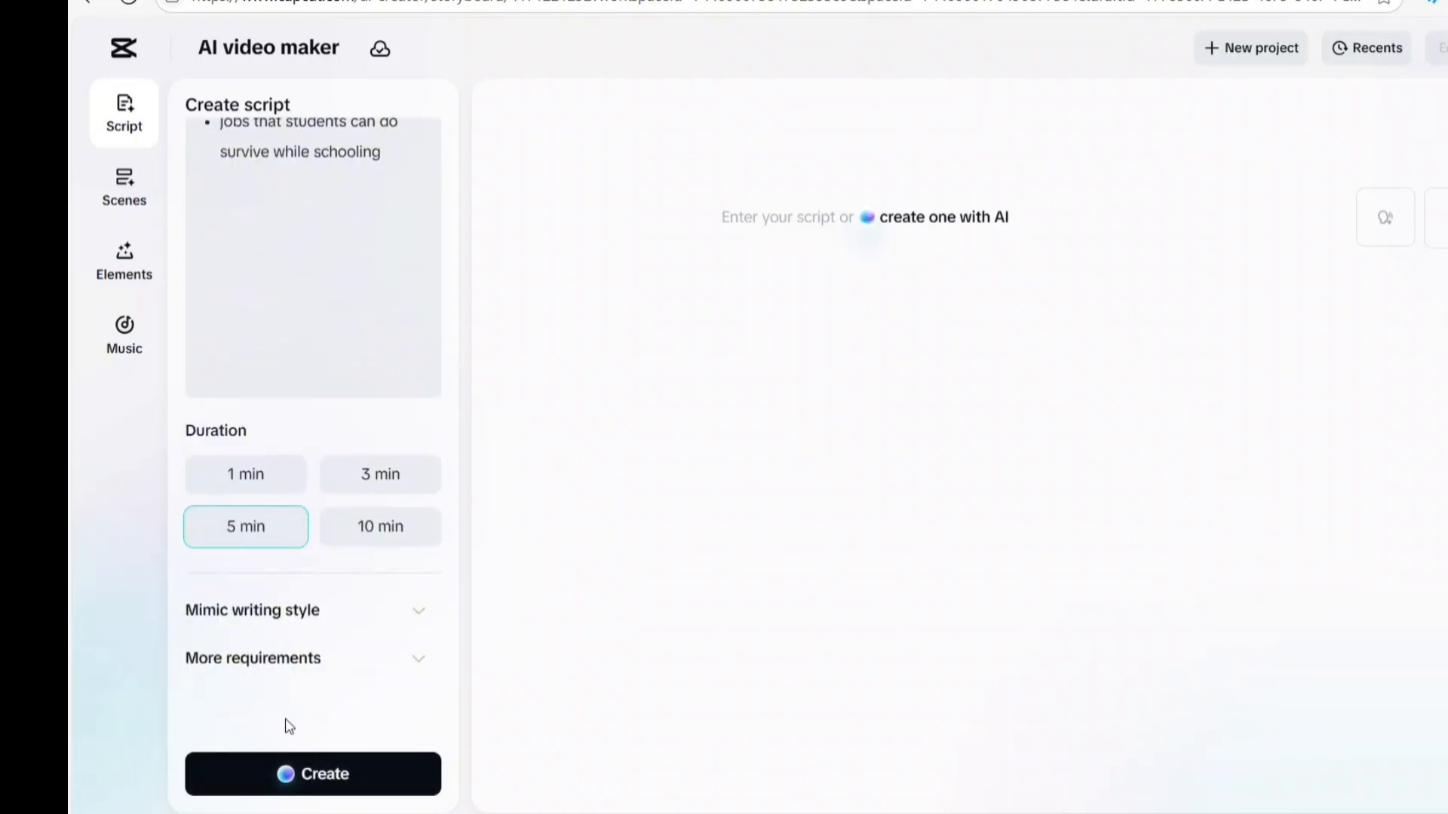
click(314, 781)
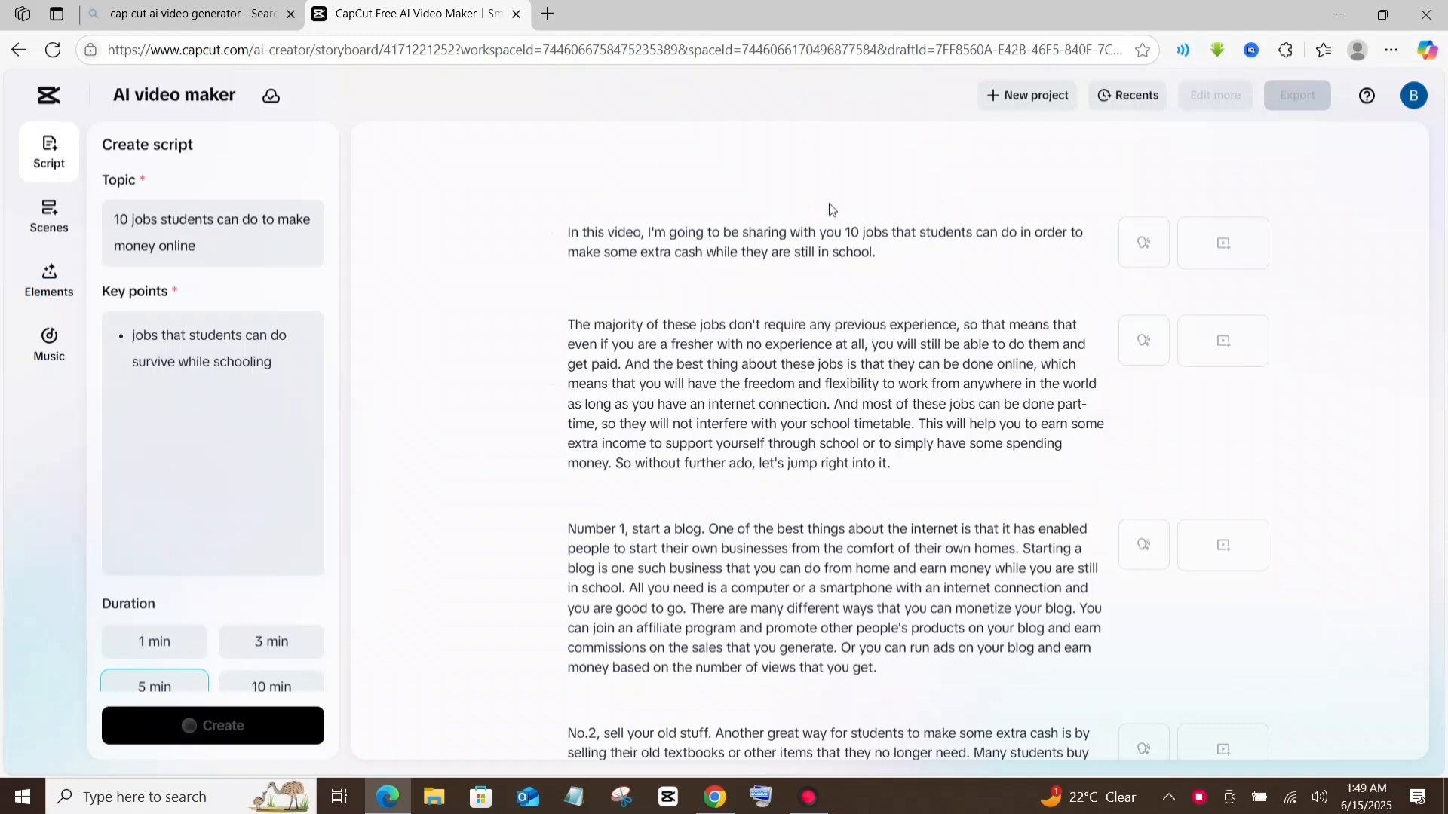
Read through the generated script's introduction and numbered job sections
scroll(834, 211, down, 6)
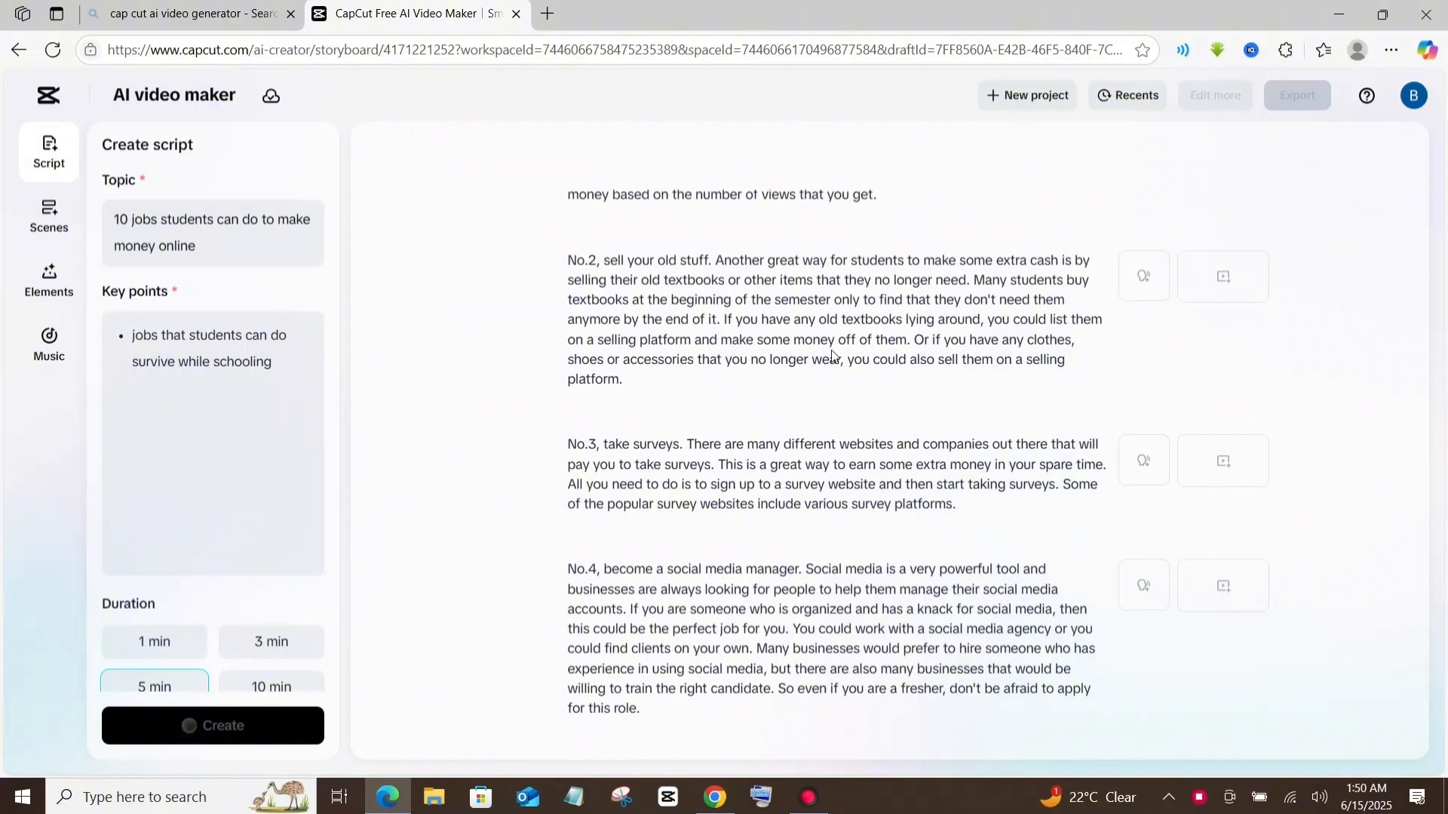
scroll(833, 356, up, 2)
scroll(829, 353, up, 4)
scroll(777, 319, down, 7)
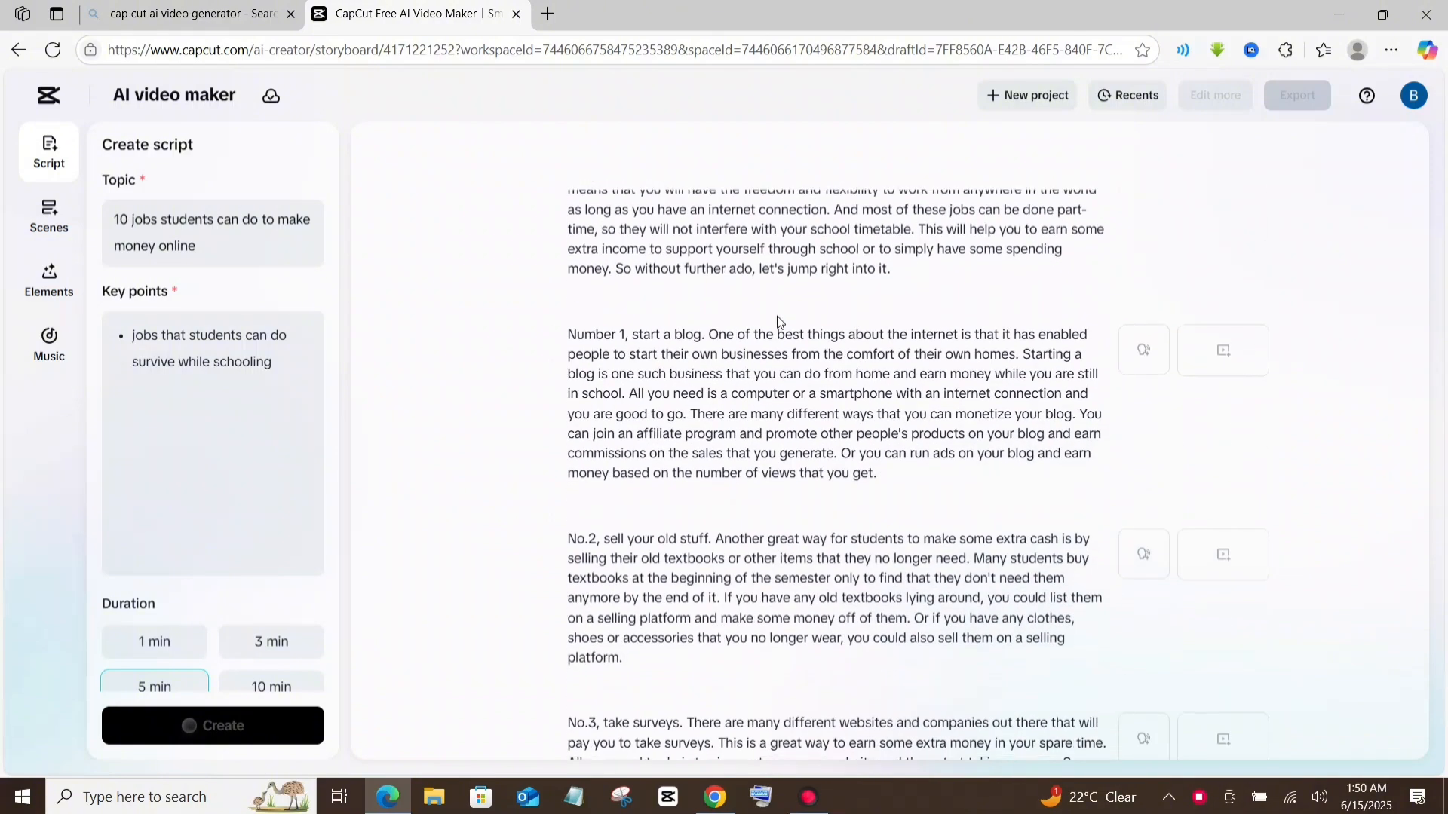
scroll(777, 316, up, 5)
scroll(728, 309, up, 1)
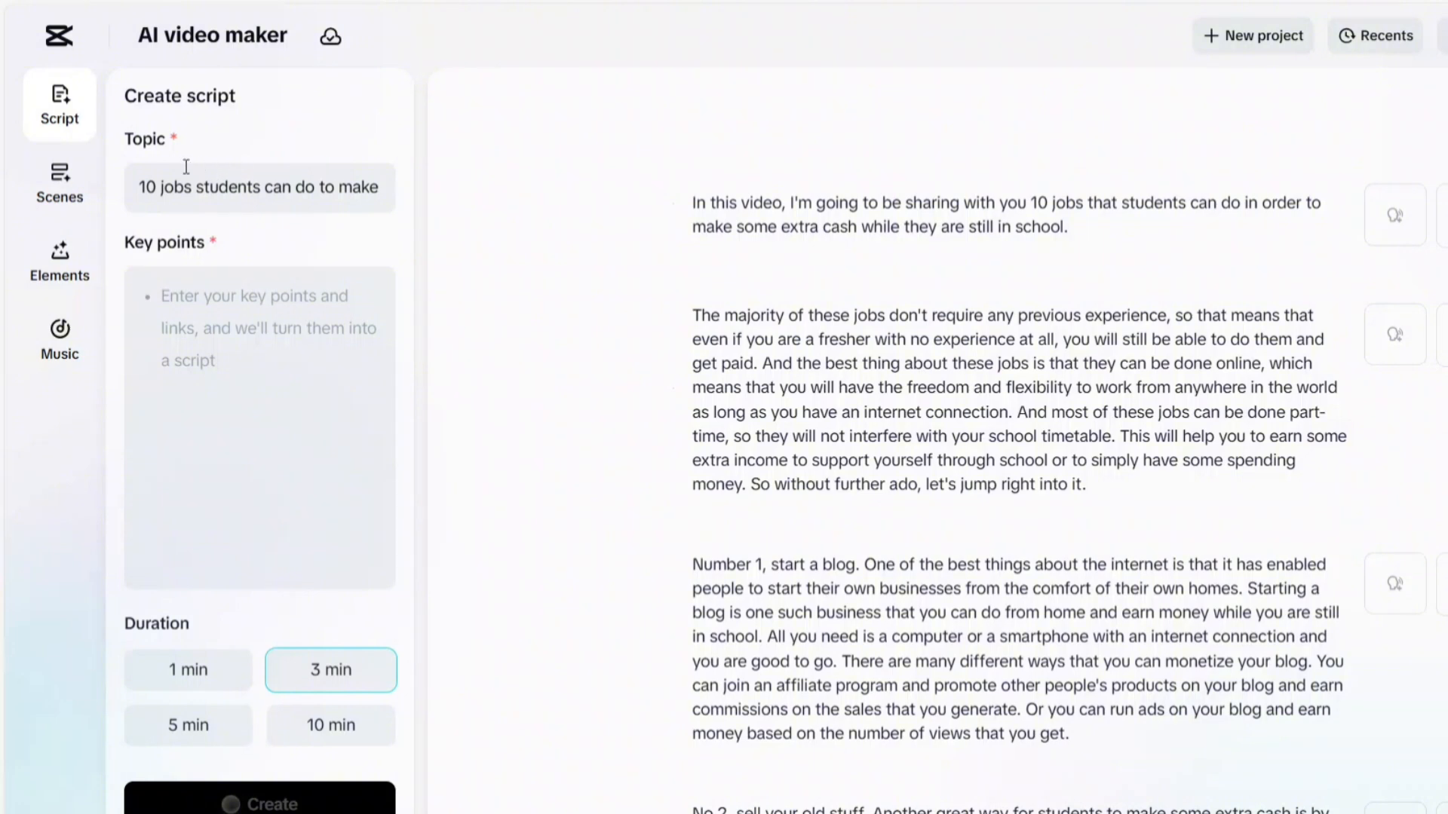
Open the list of voices for the scenes' voiceover
click(61, 188)
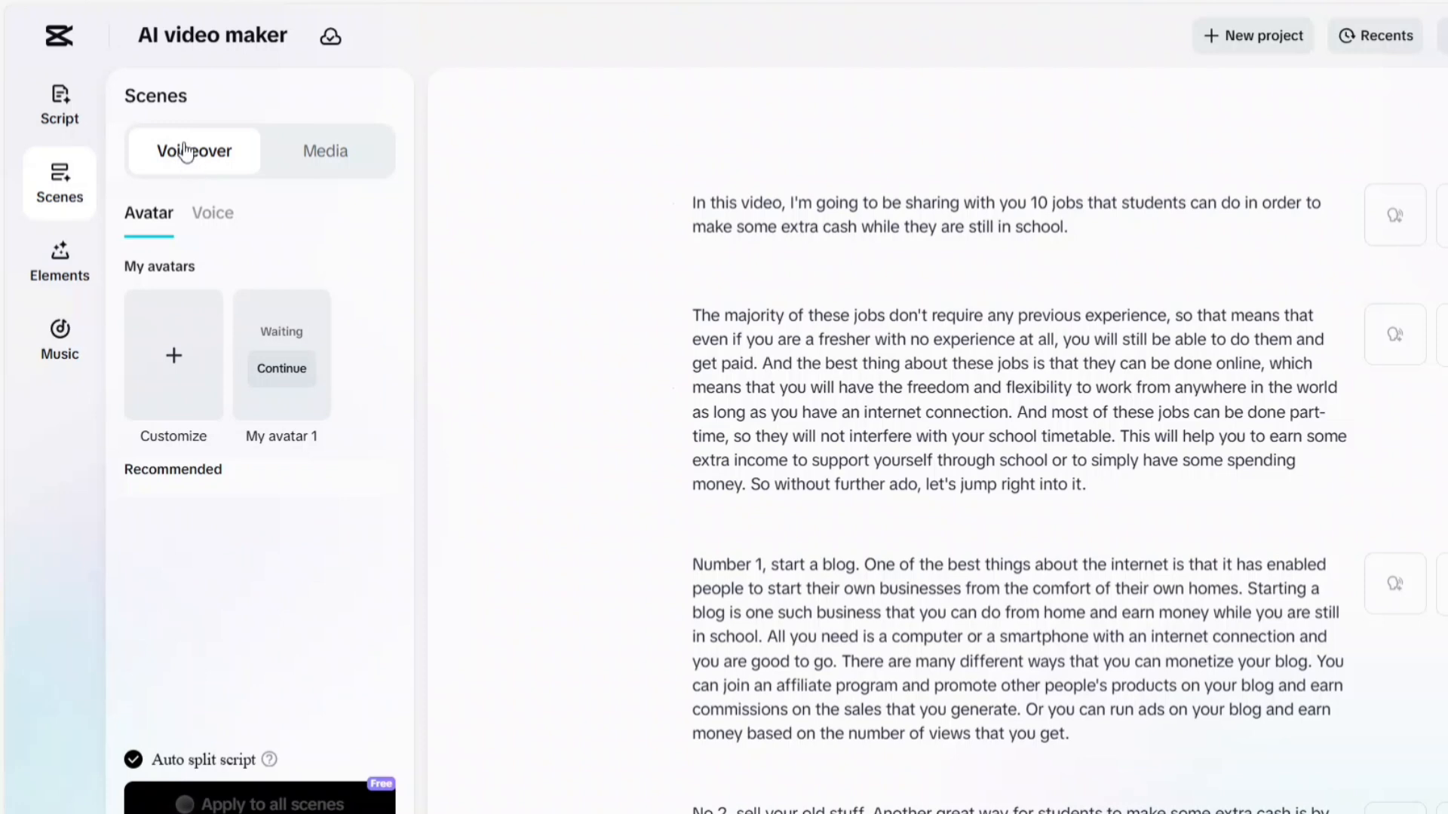
click(211, 214)
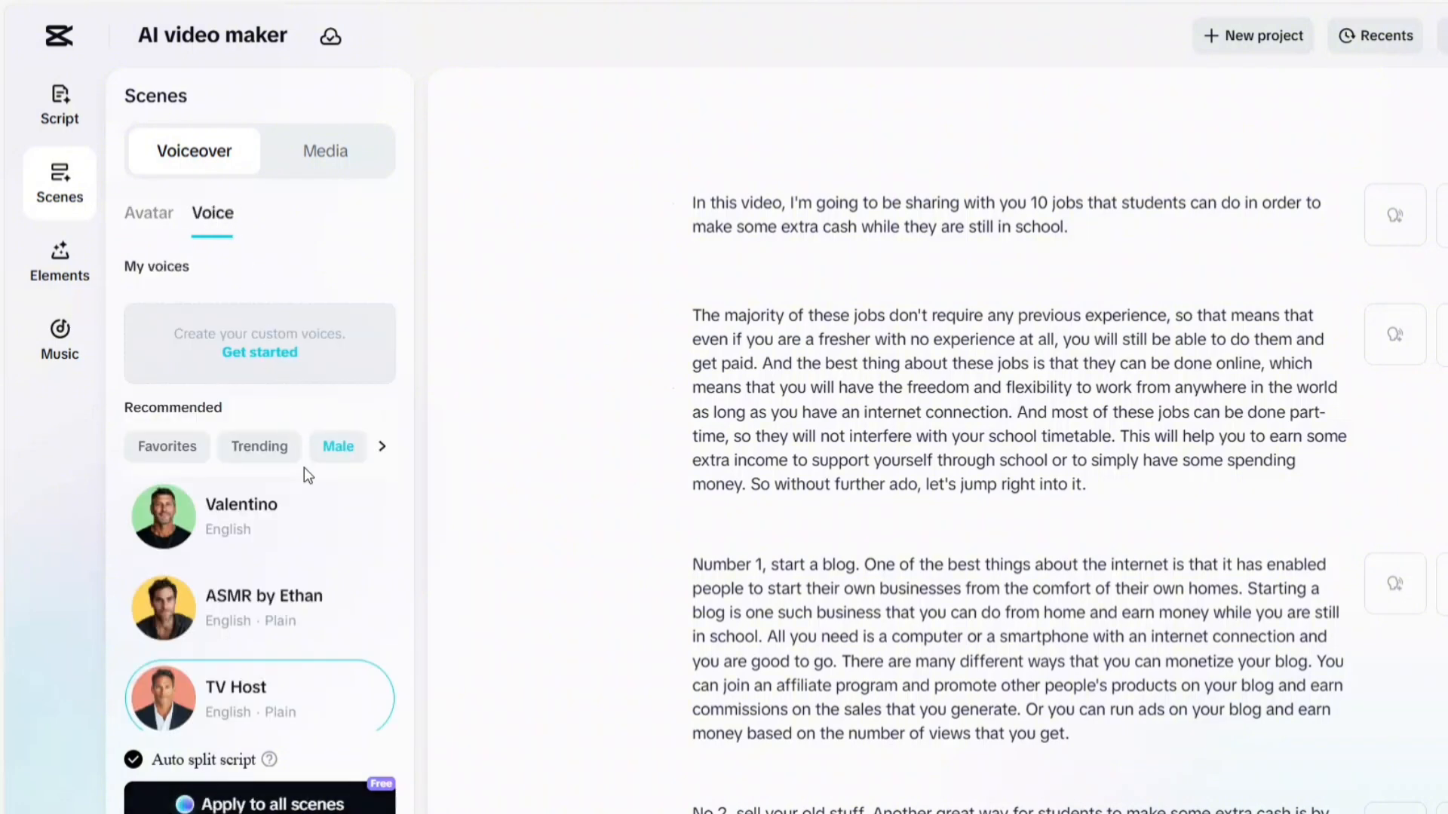
mouse_move(308, 487)
mouse_move(337, 448)
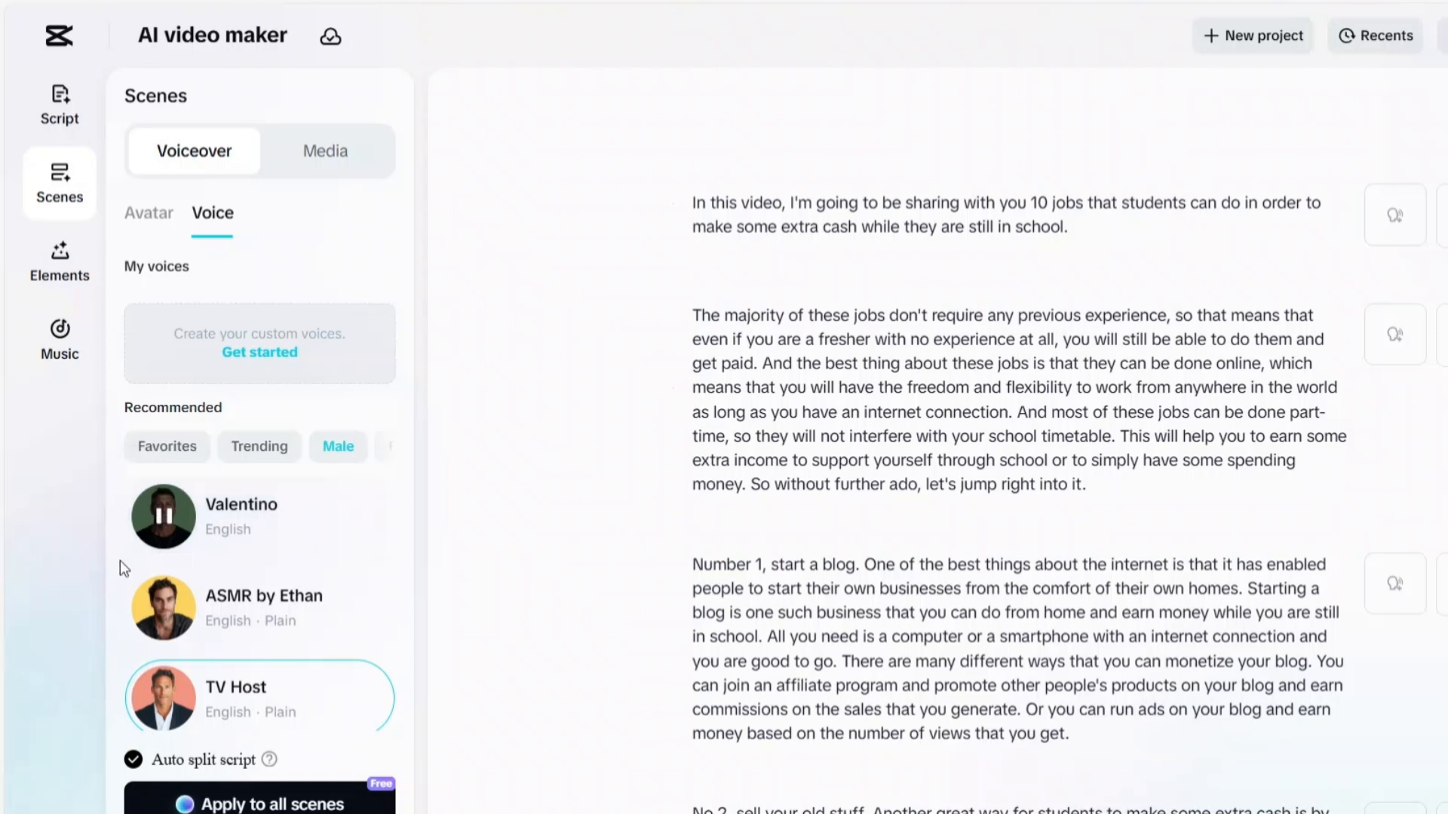
Preview the male ASMR by Ethan and TV Host voices
scroll(336, 587, down, 2)
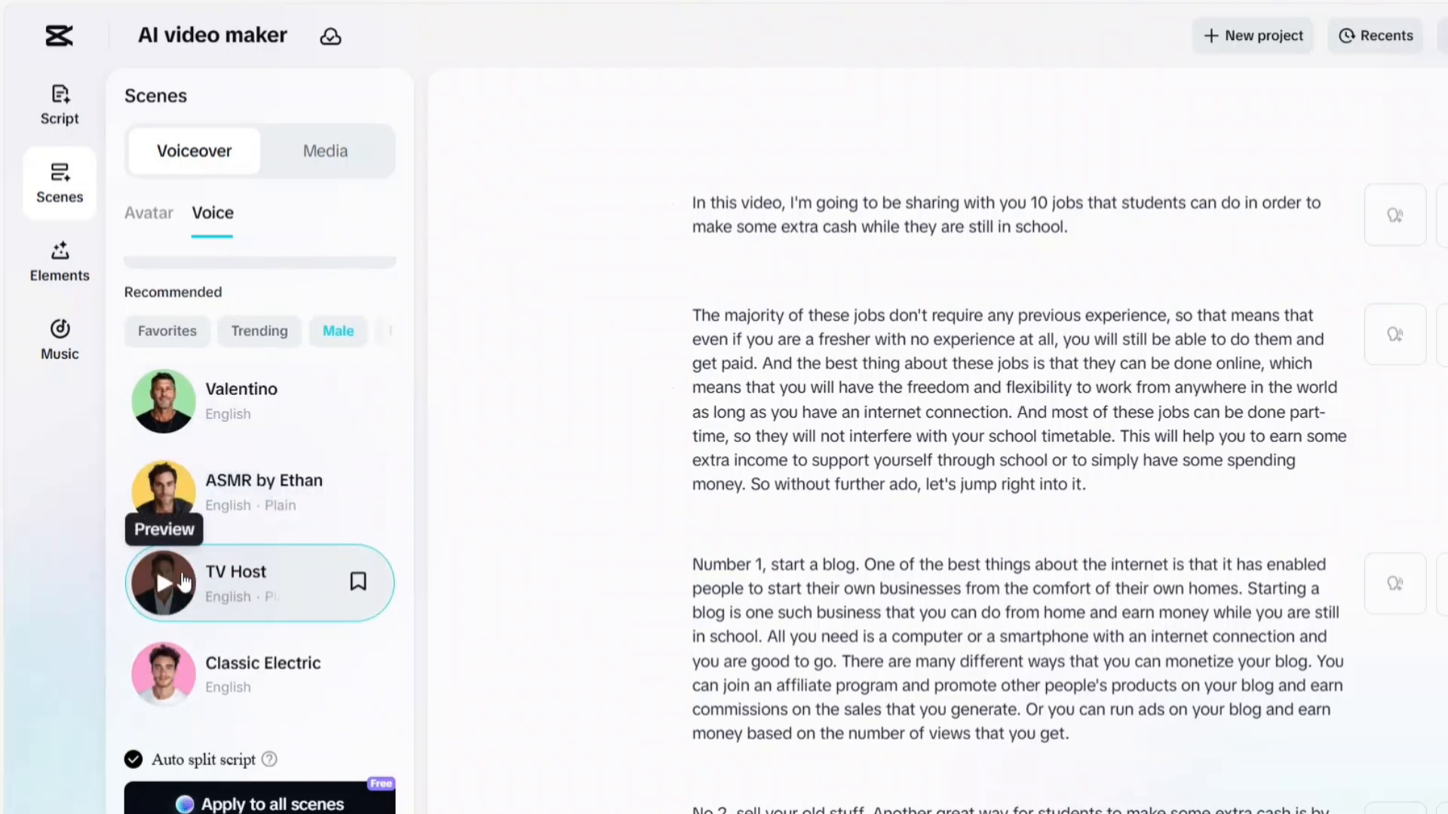
click(159, 517)
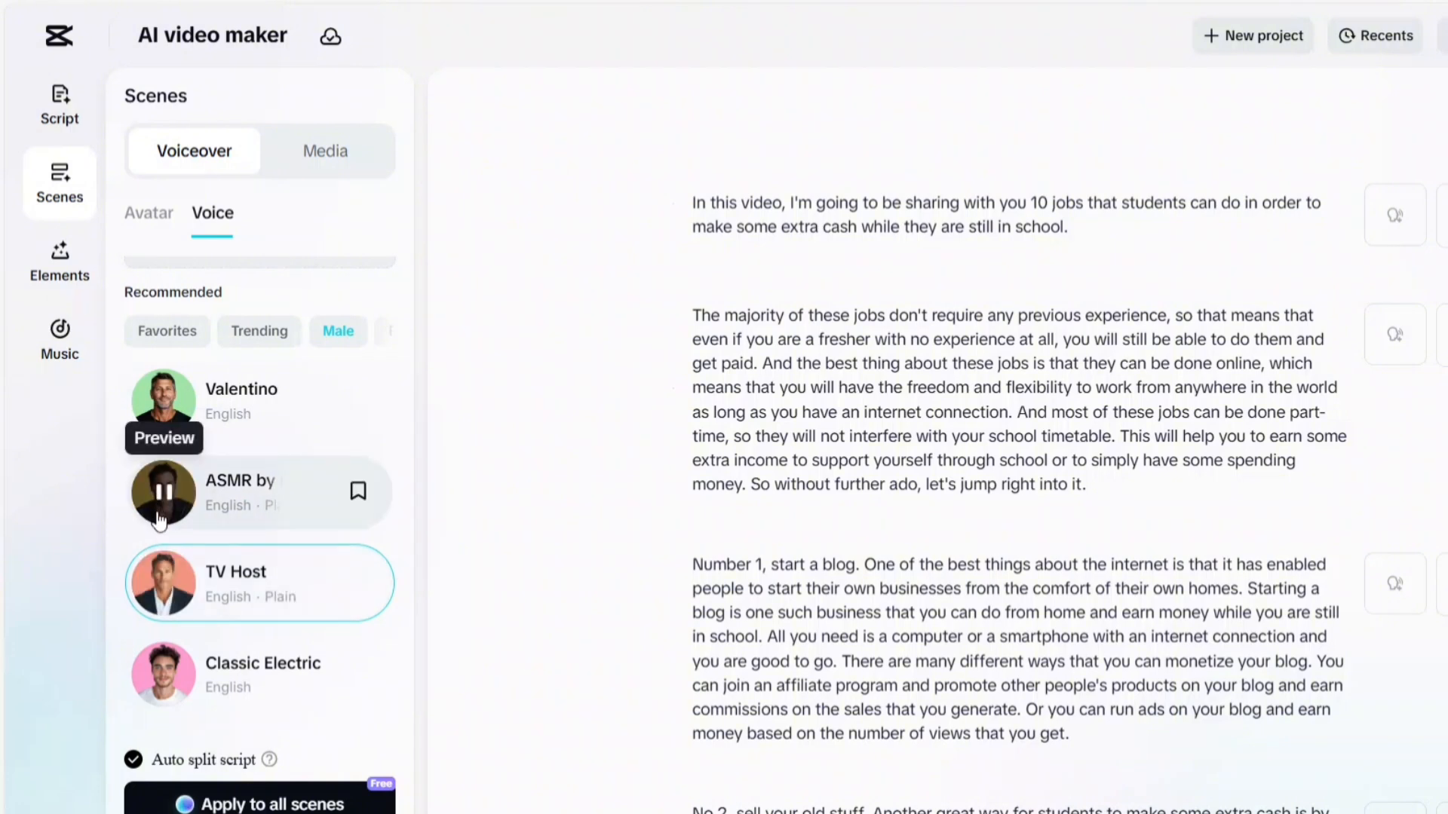
click(165, 502)
click(163, 581)
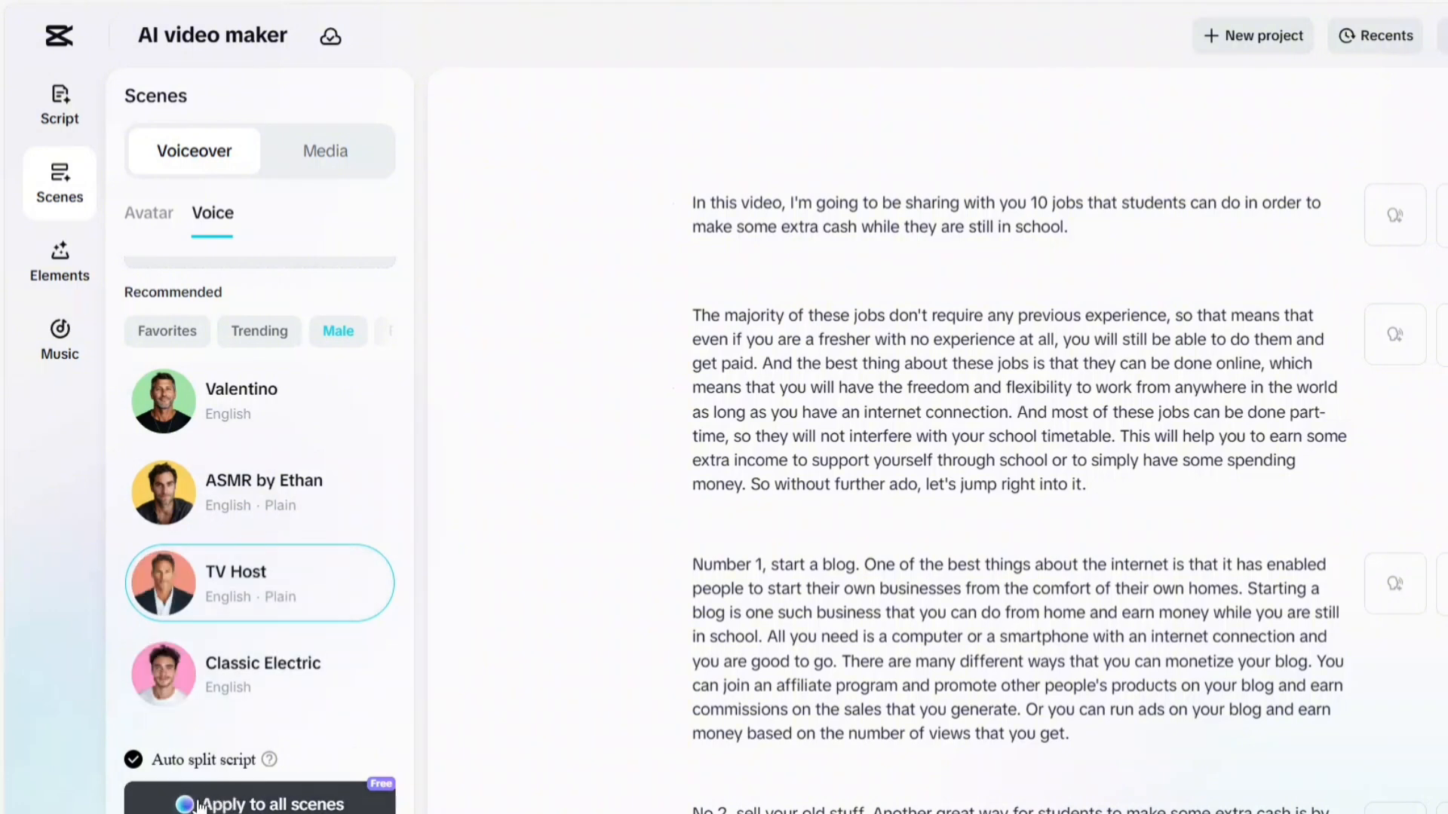
Apply the TV Host voice to all scenes with auto split script, and play the video preview
click(246, 807)
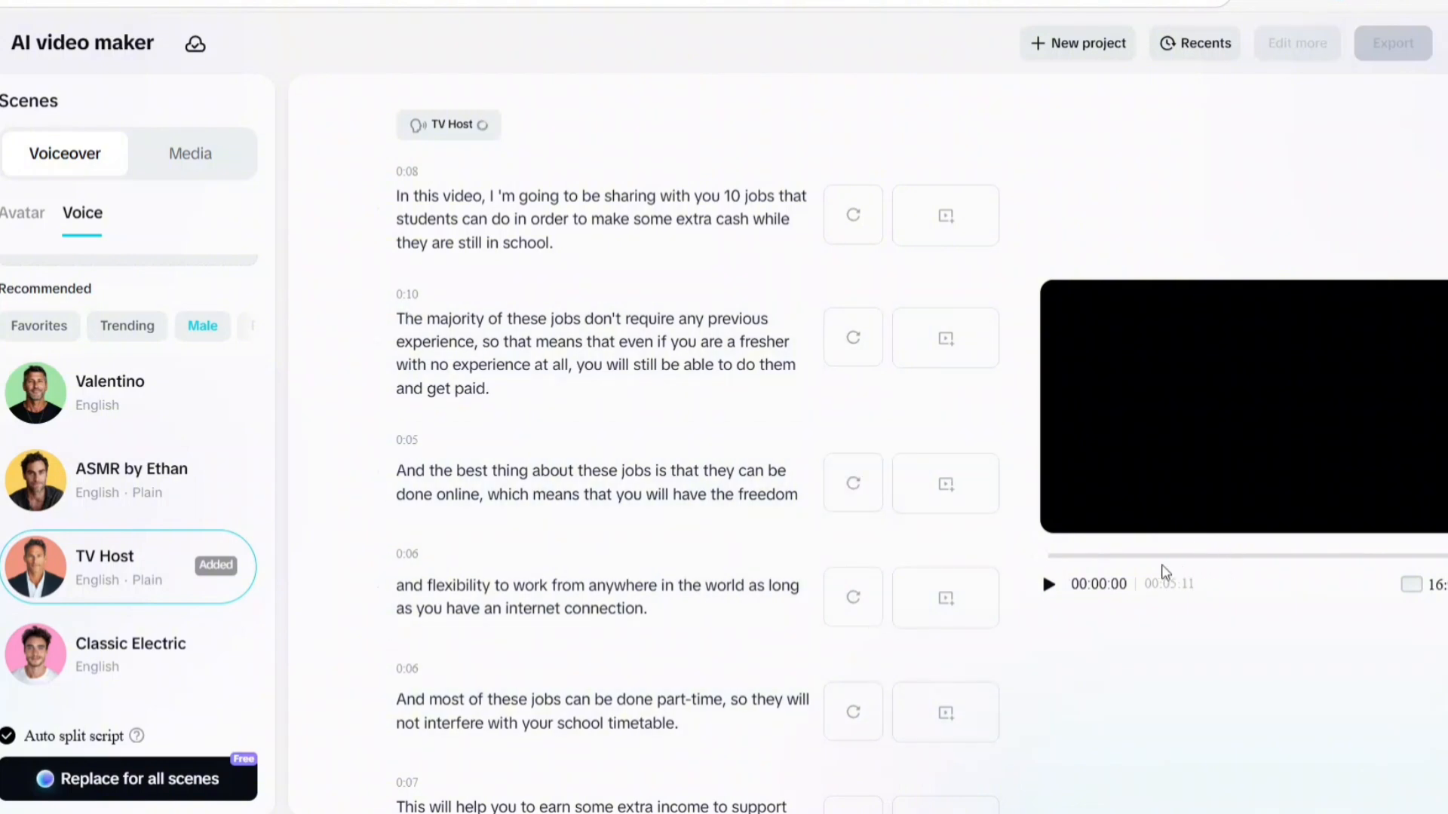
click(1046, 592)
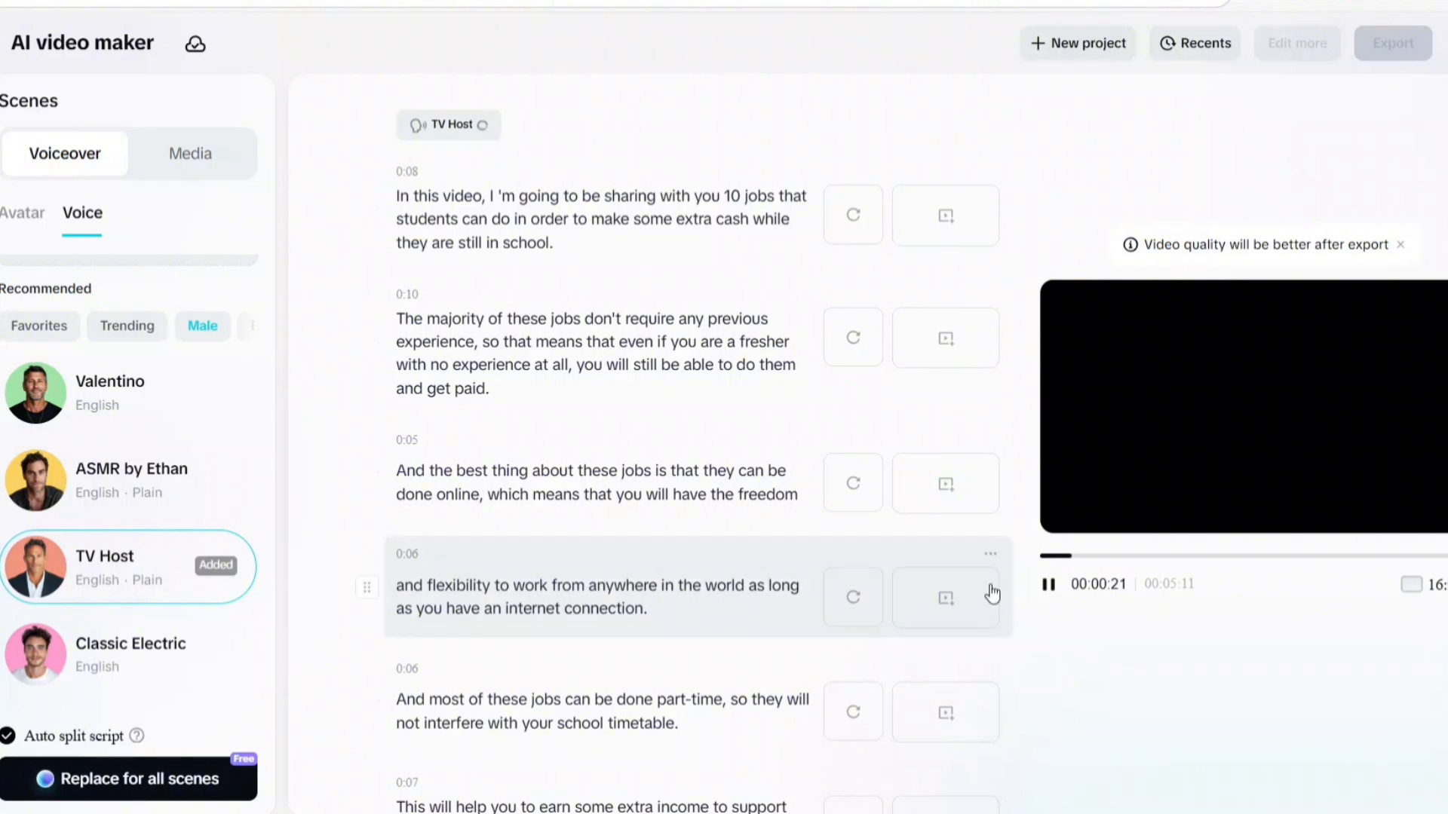
Stop the running preview, match stock media to all scenes despite missing voiceovers, and play the resulting video
click(1049, 586)
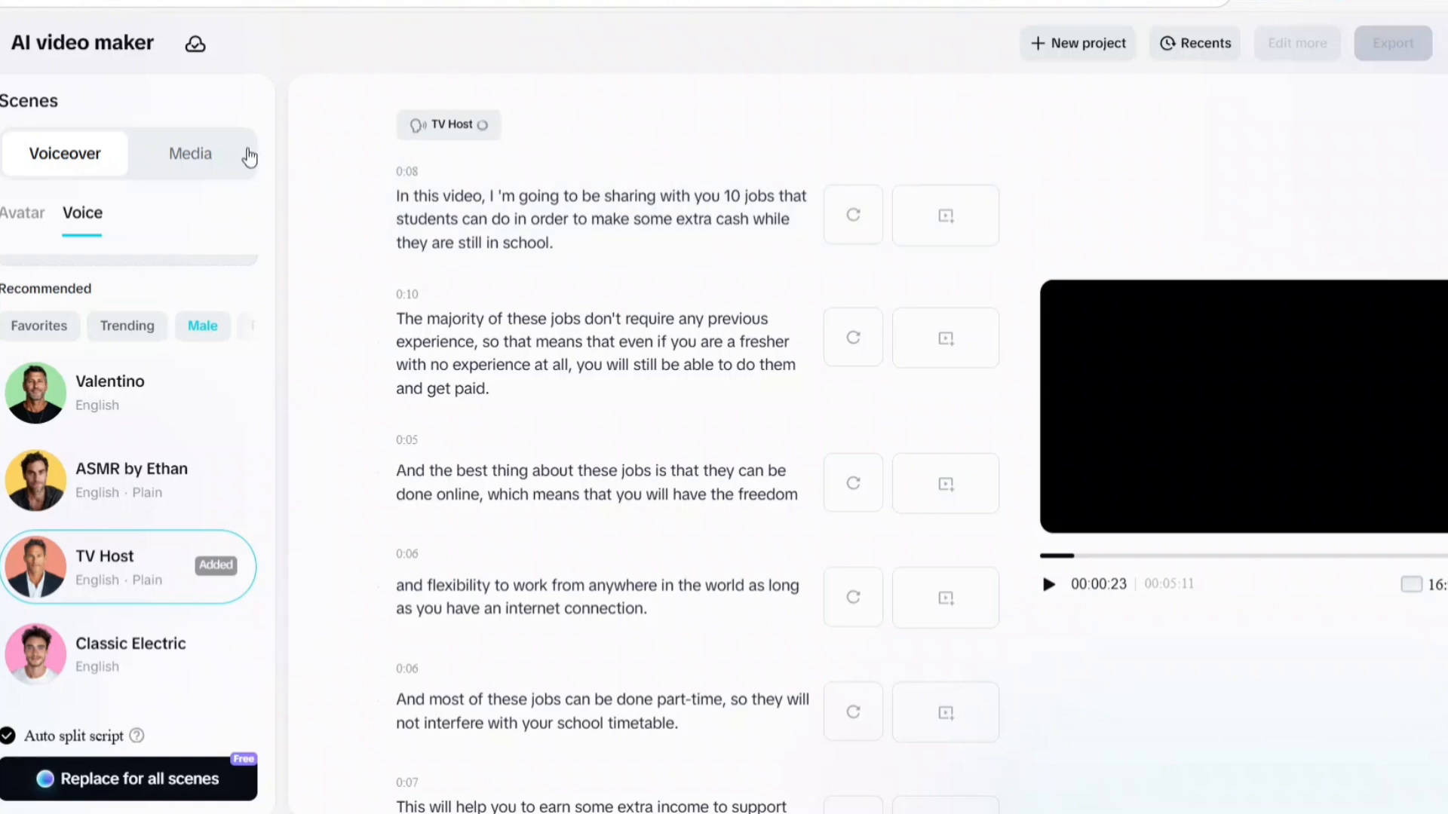
click(178, 156)
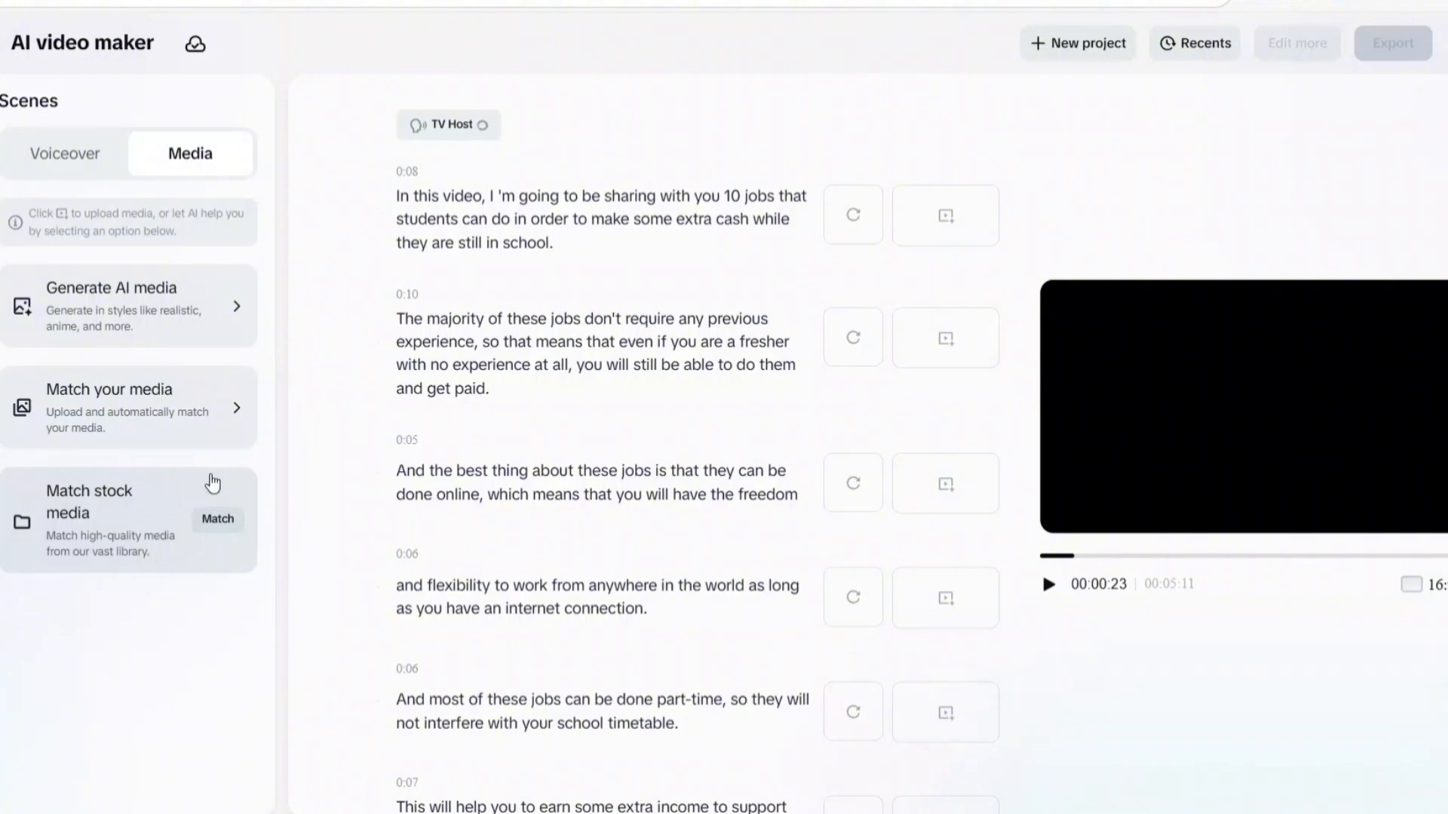
click(217, 520)
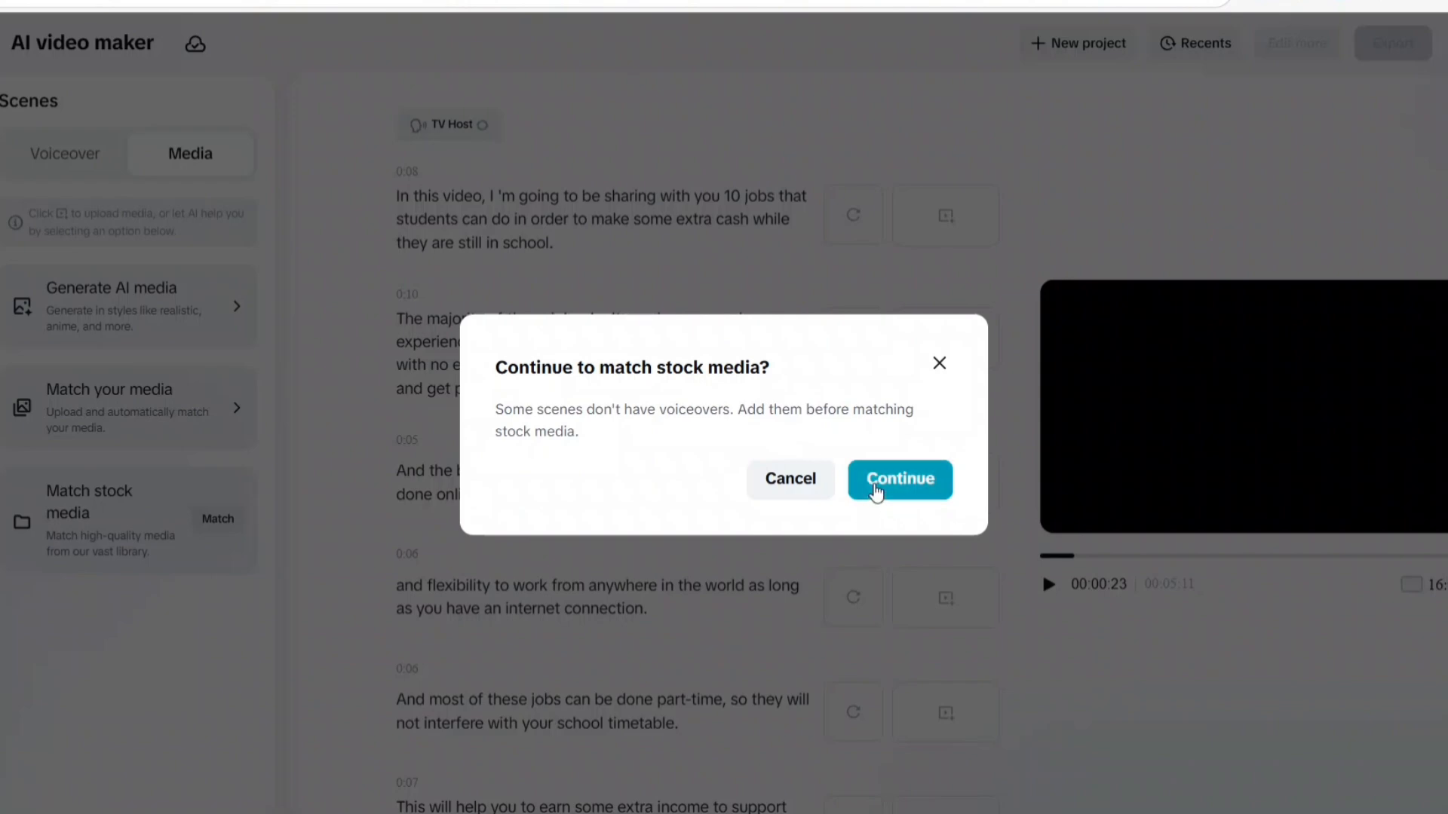
click(874, 491)
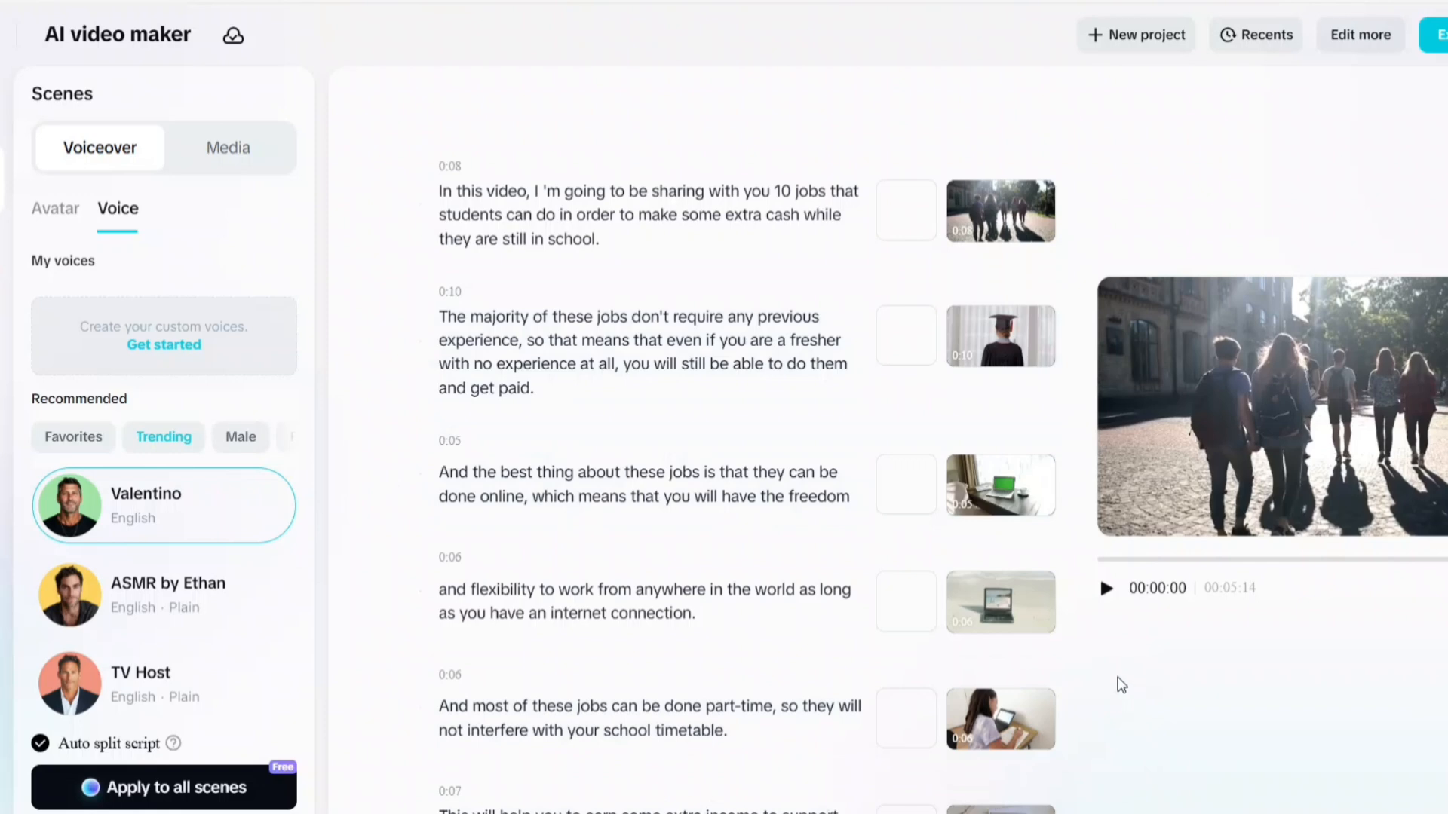
click(1104, 590)
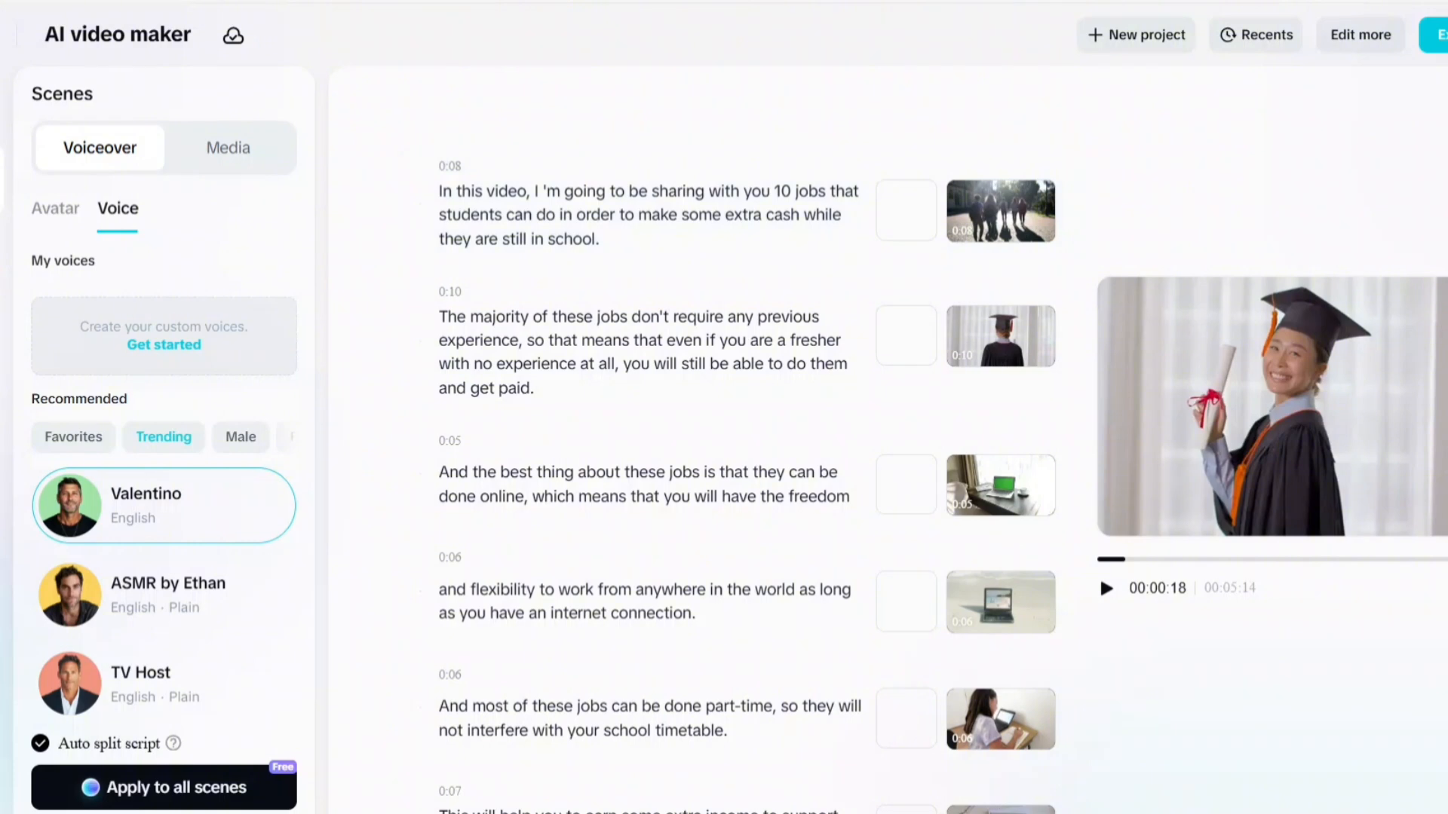
Choose the bold italic premium caption template in the video's elements and apply AI edit
click(2, 256)
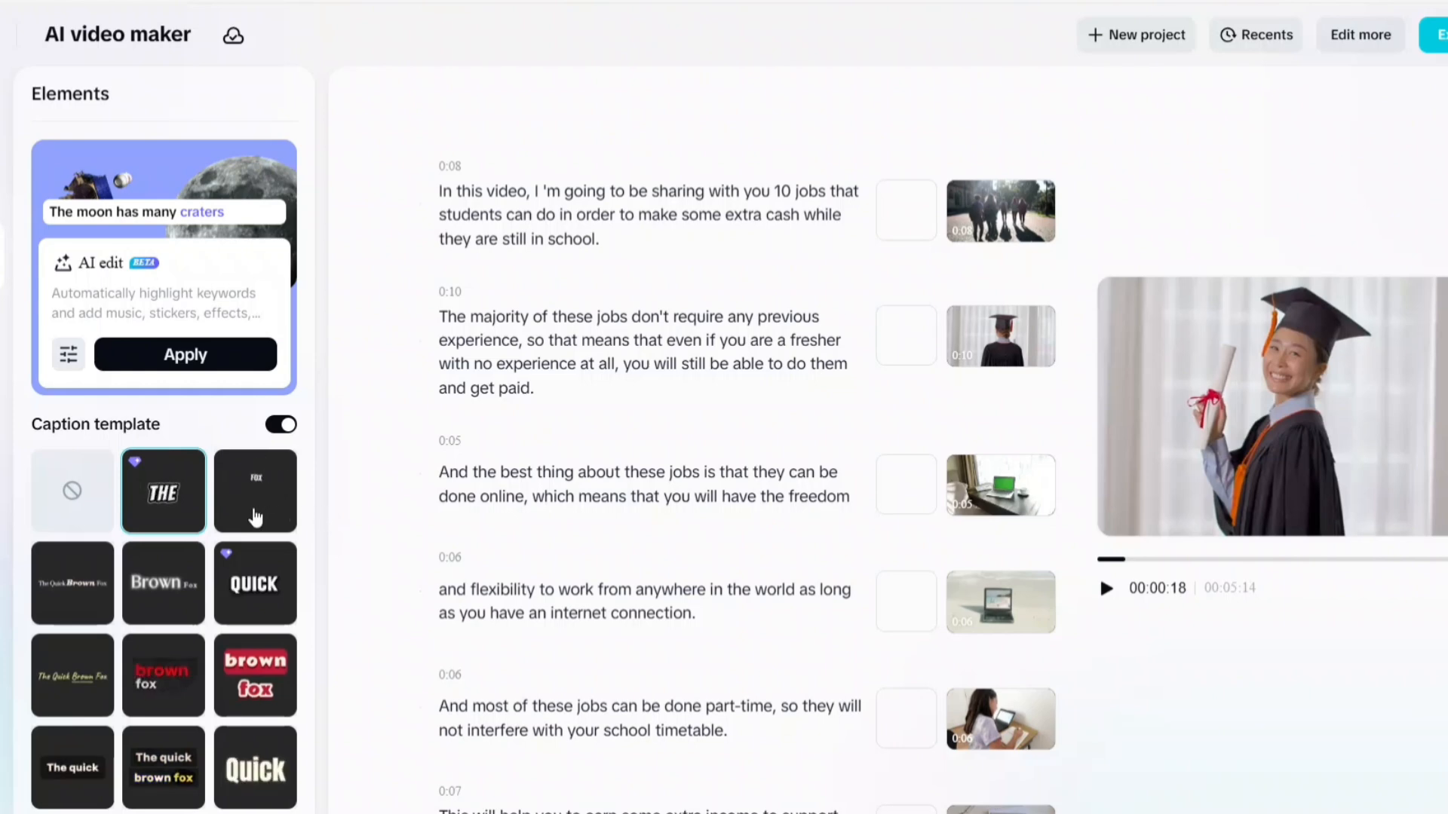
click(167, 493)
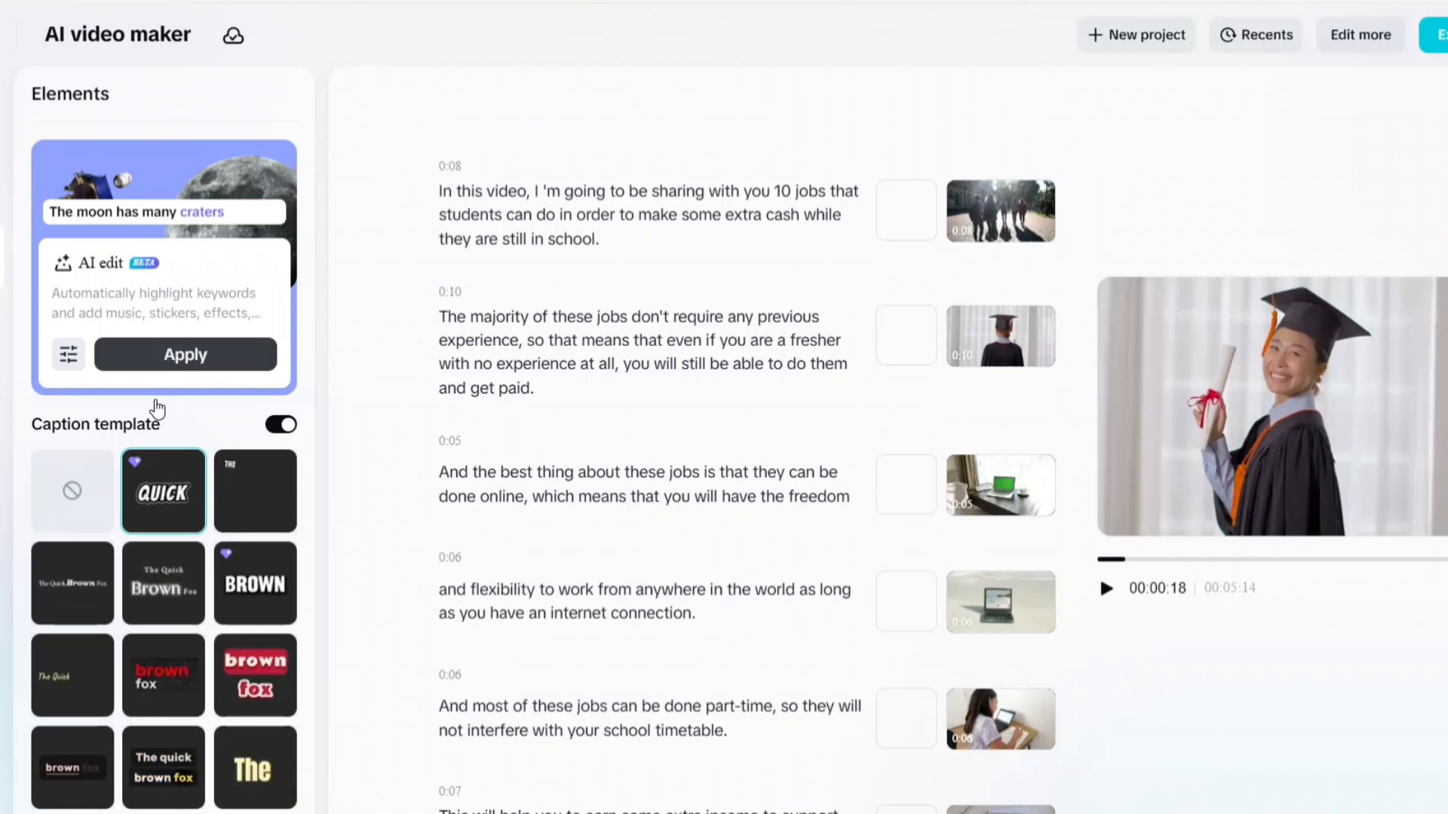
click(133, 365)
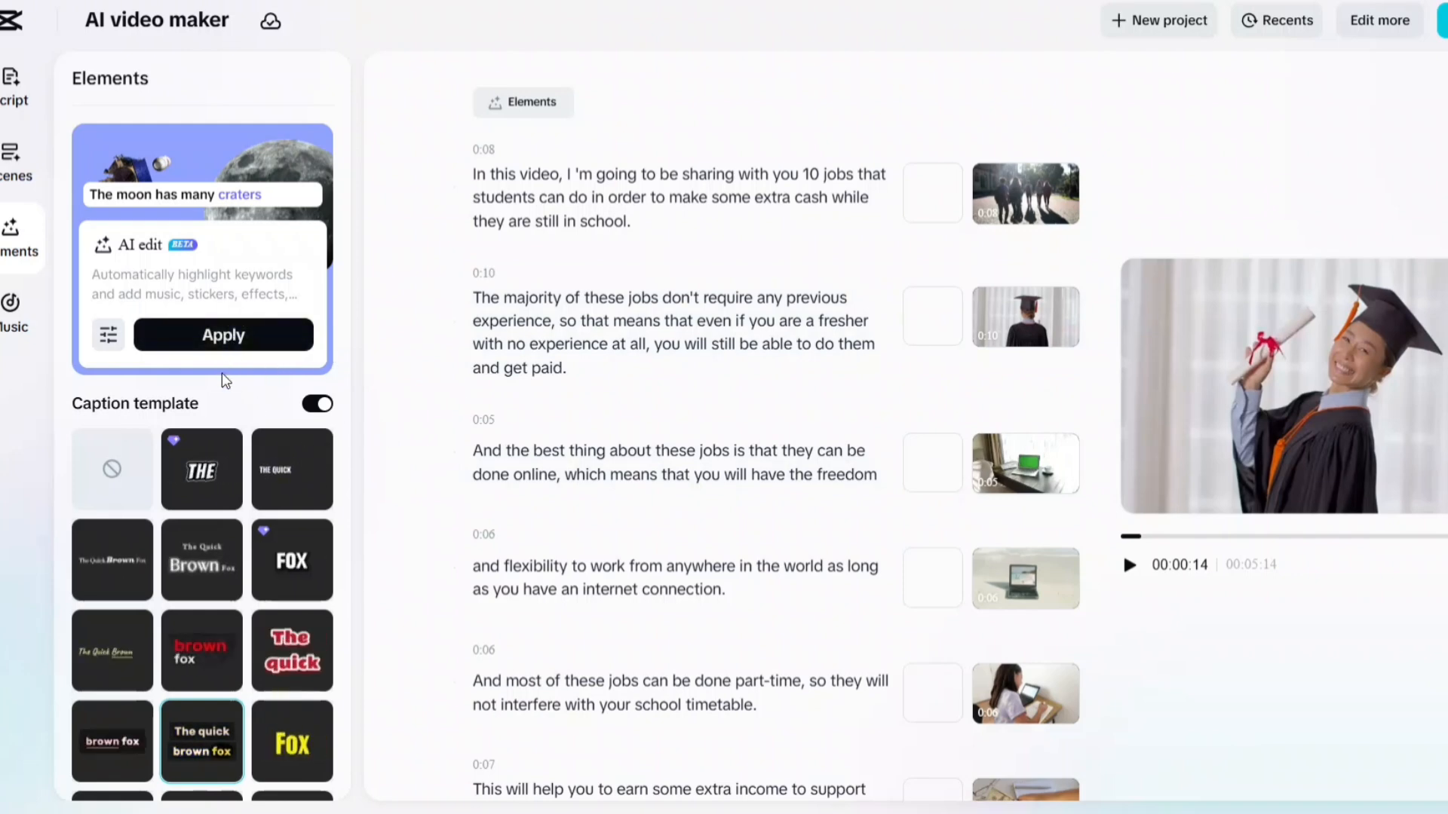
Set the captions to the "The quick brown fox" template with yellow highlighted words, and run AI edit on the video again
click(221, 441)
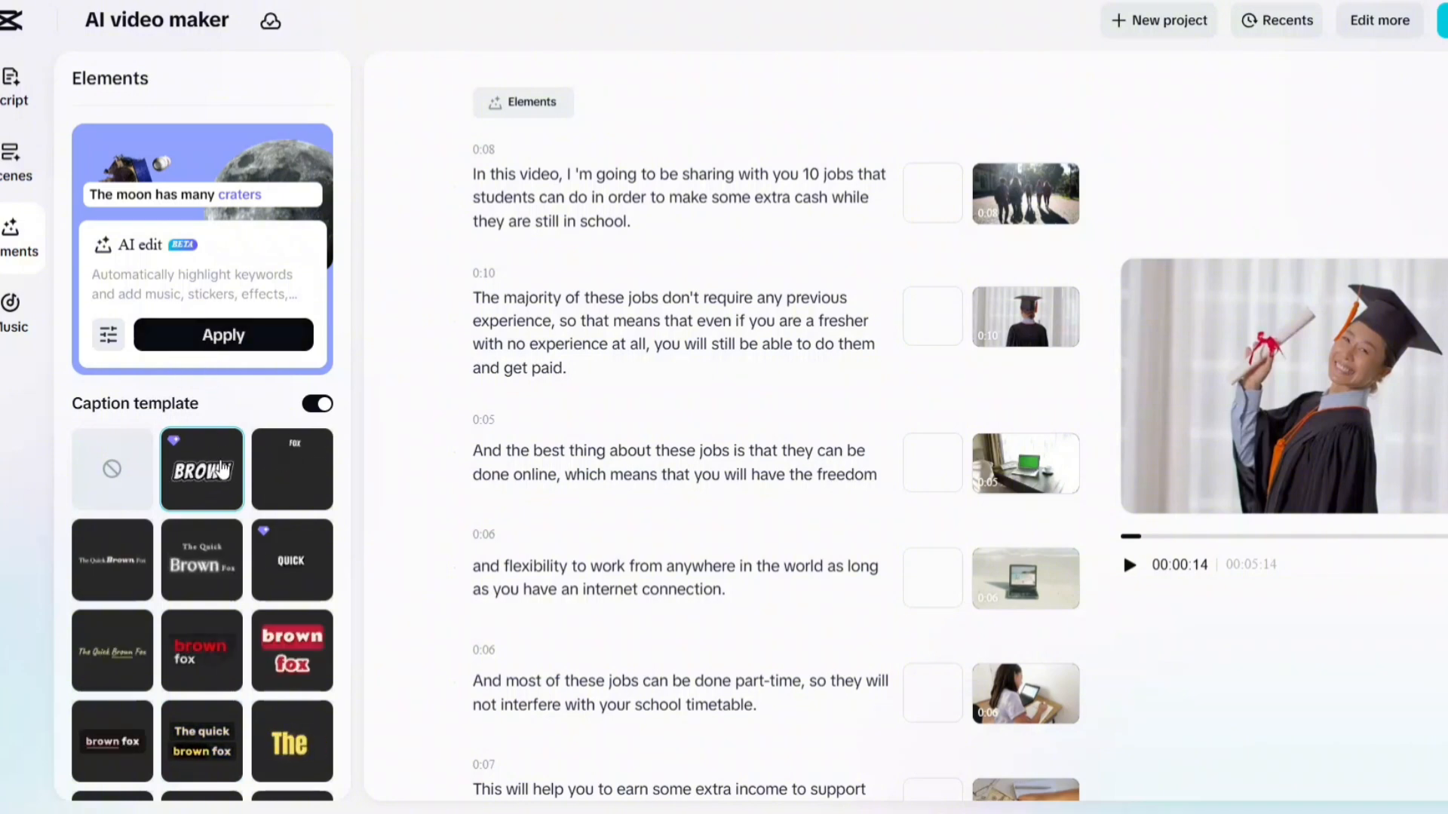
scroll(199, 604, down, 3)
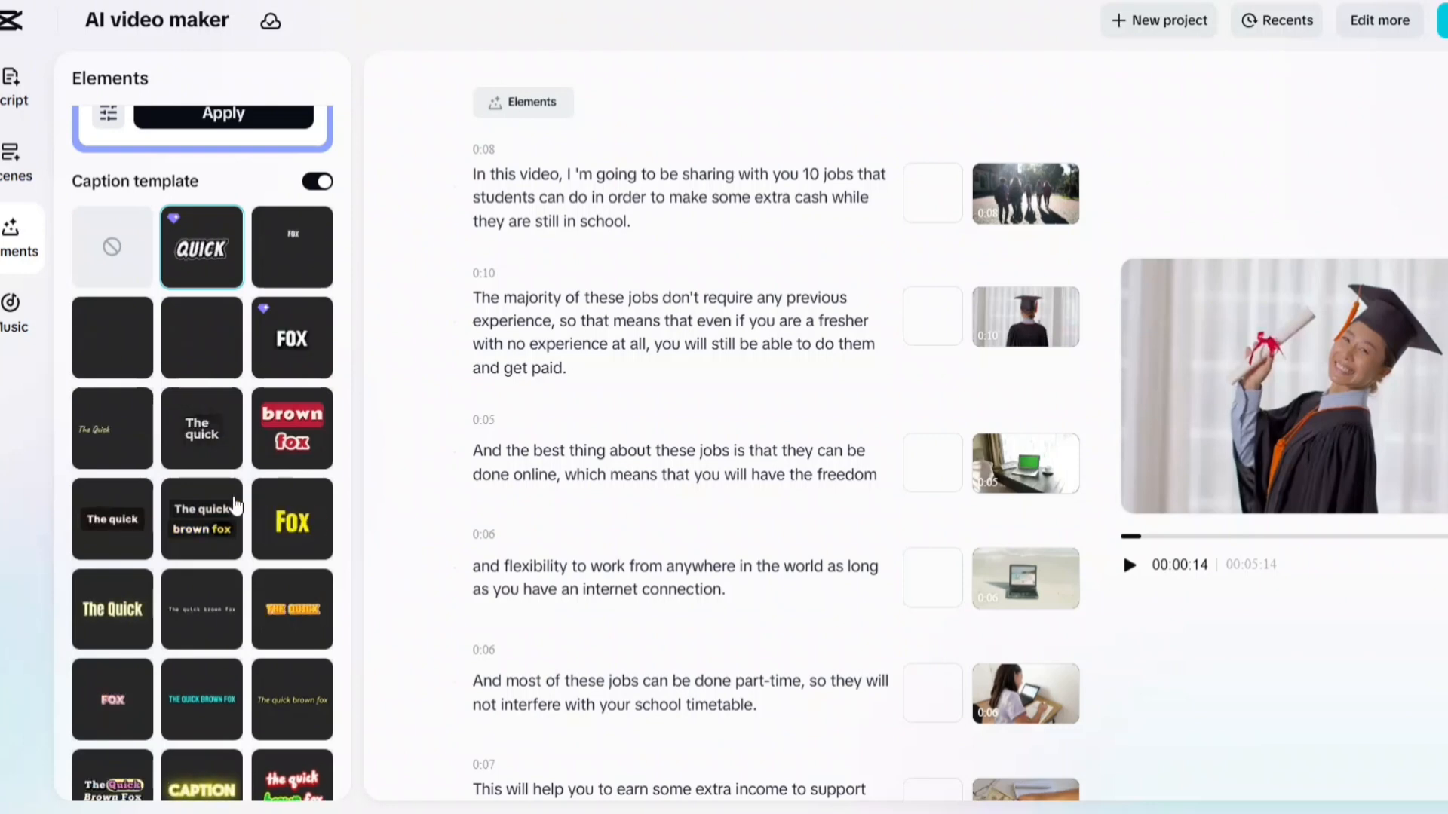
click(196, 515)
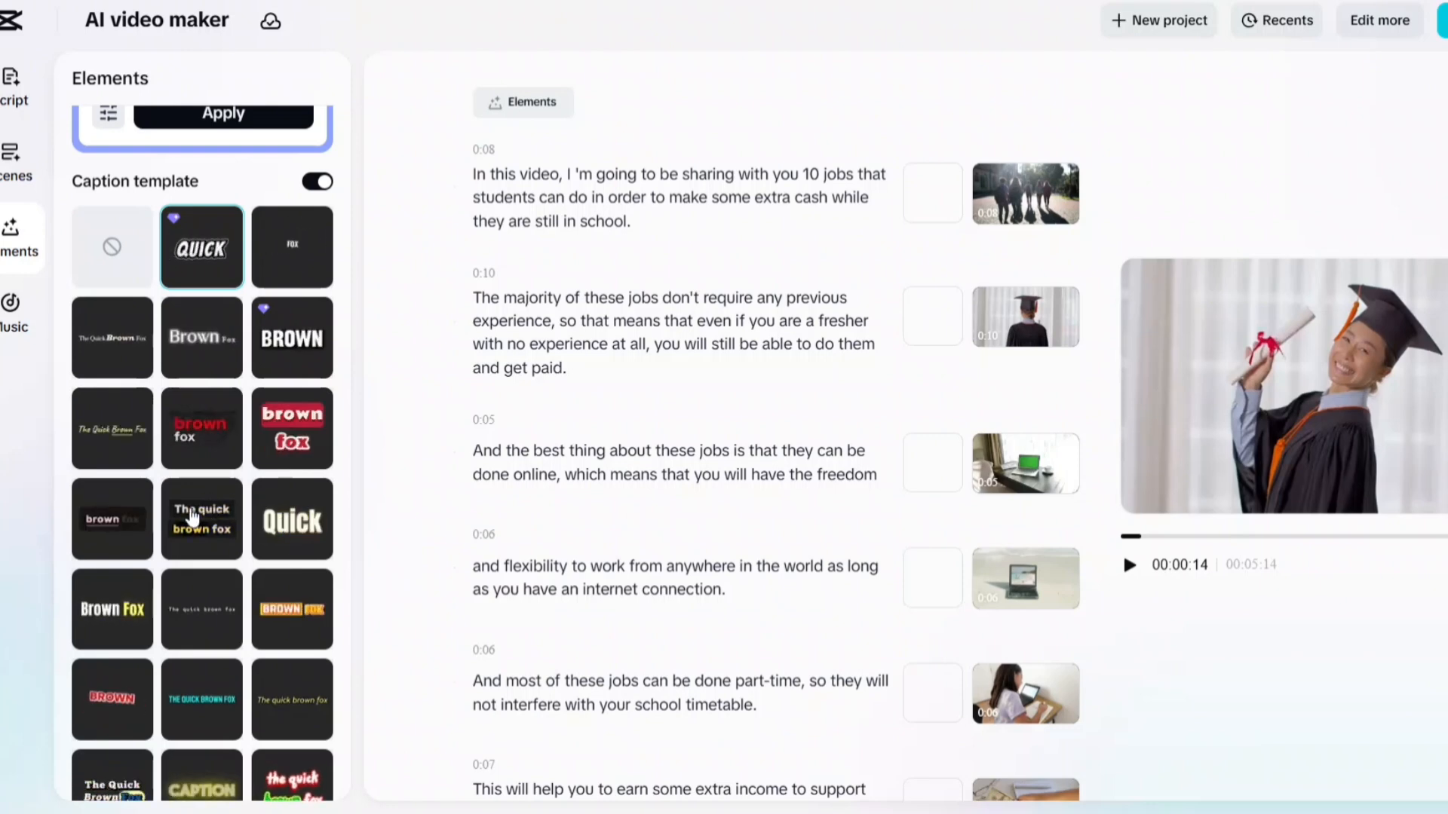
scroll(213, 472, up, 3)
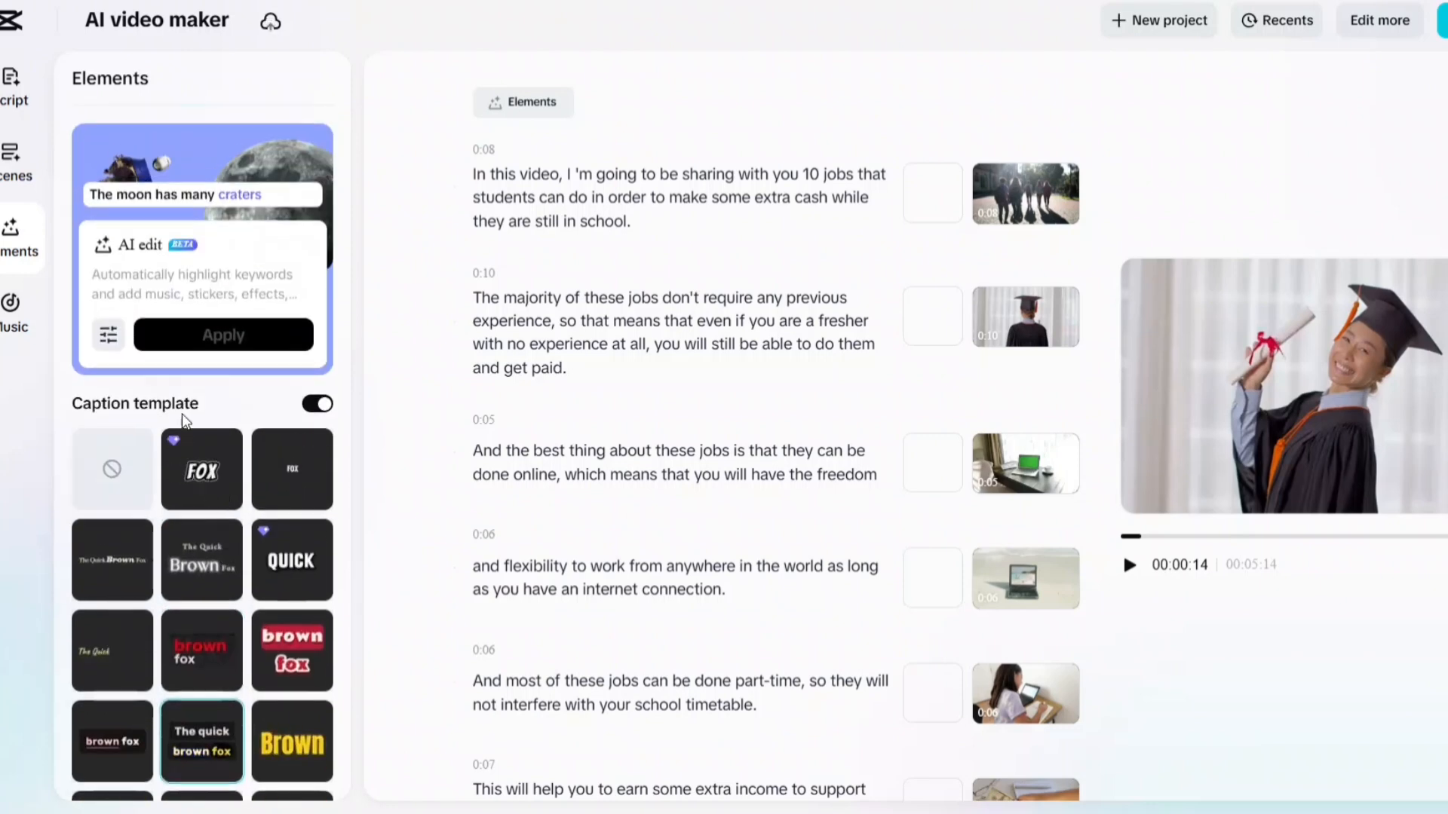
click(224, 335)
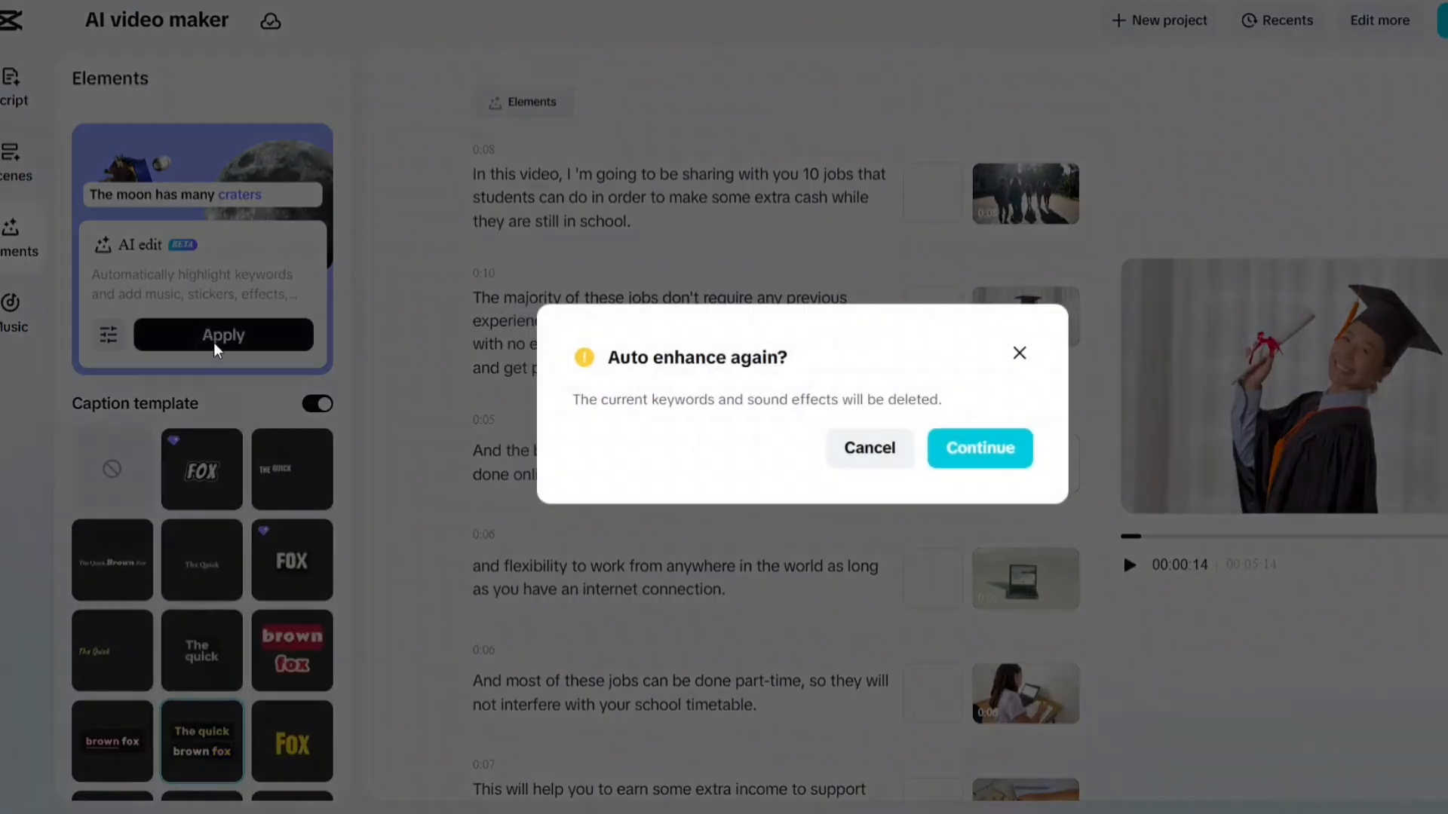
click(955, 451)
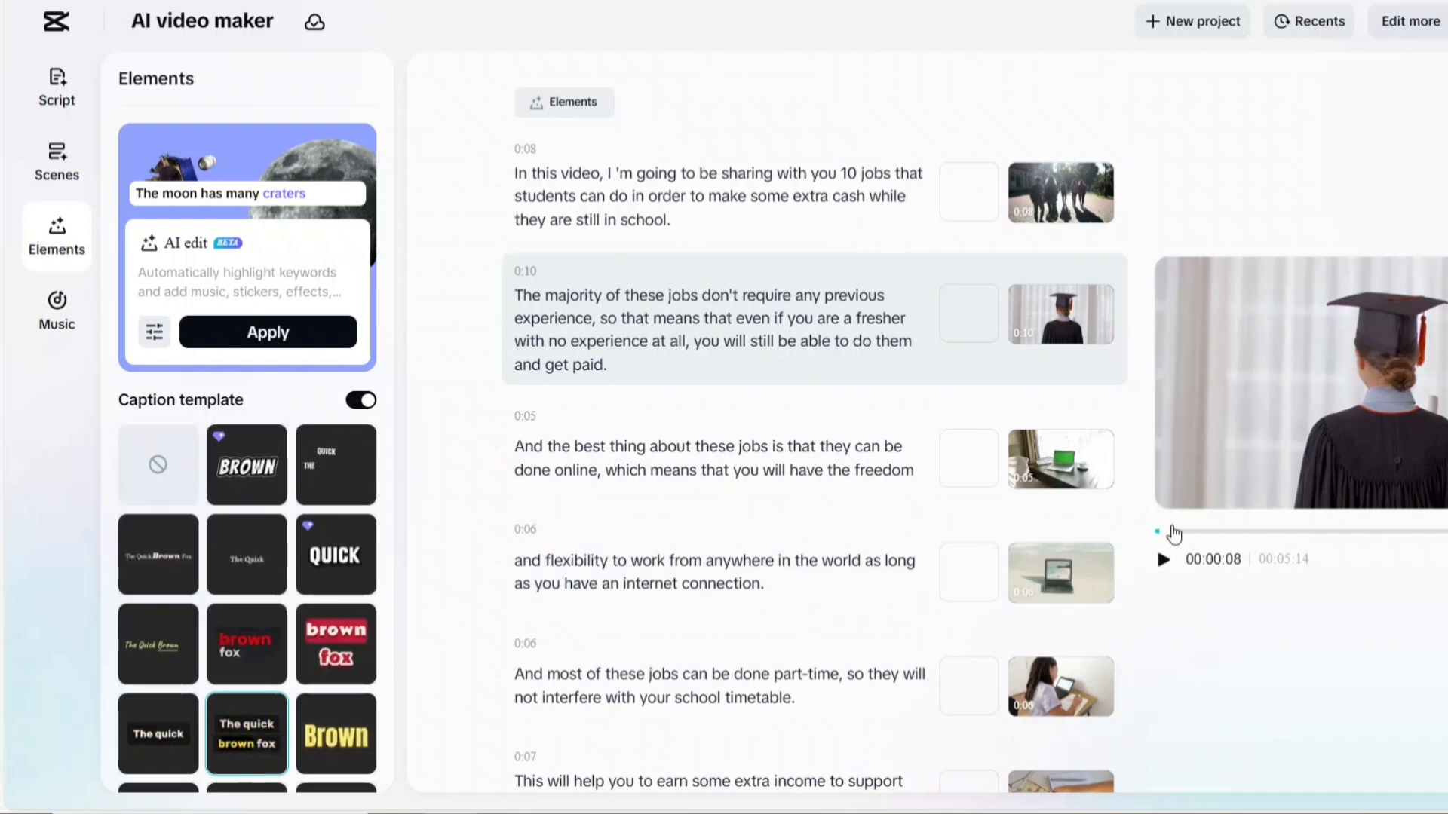
click(1165, 531)
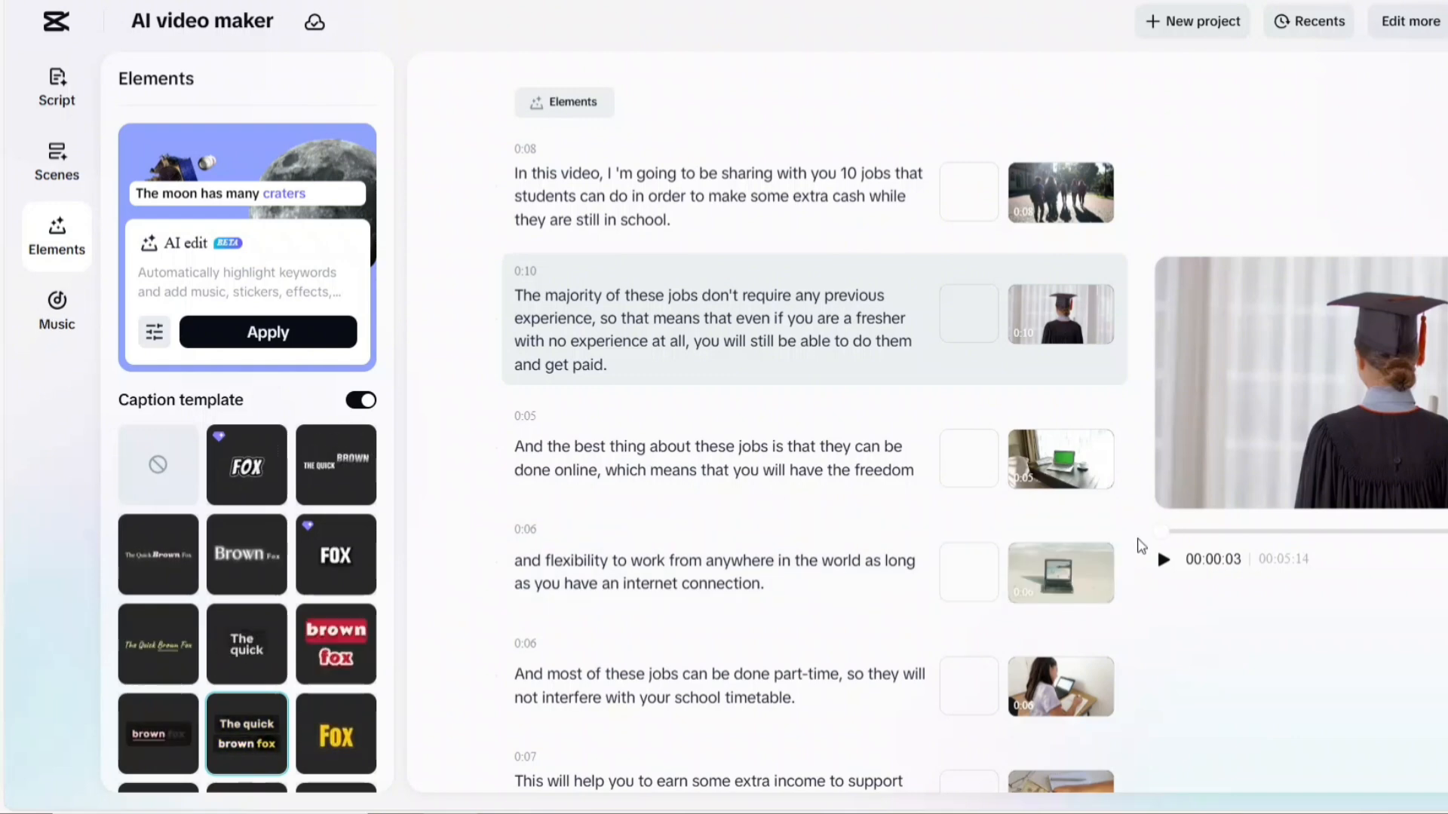
Preview the recommended music tracks Hope. City pop., PHONK! and Hip Hop Background
click(57, 317)
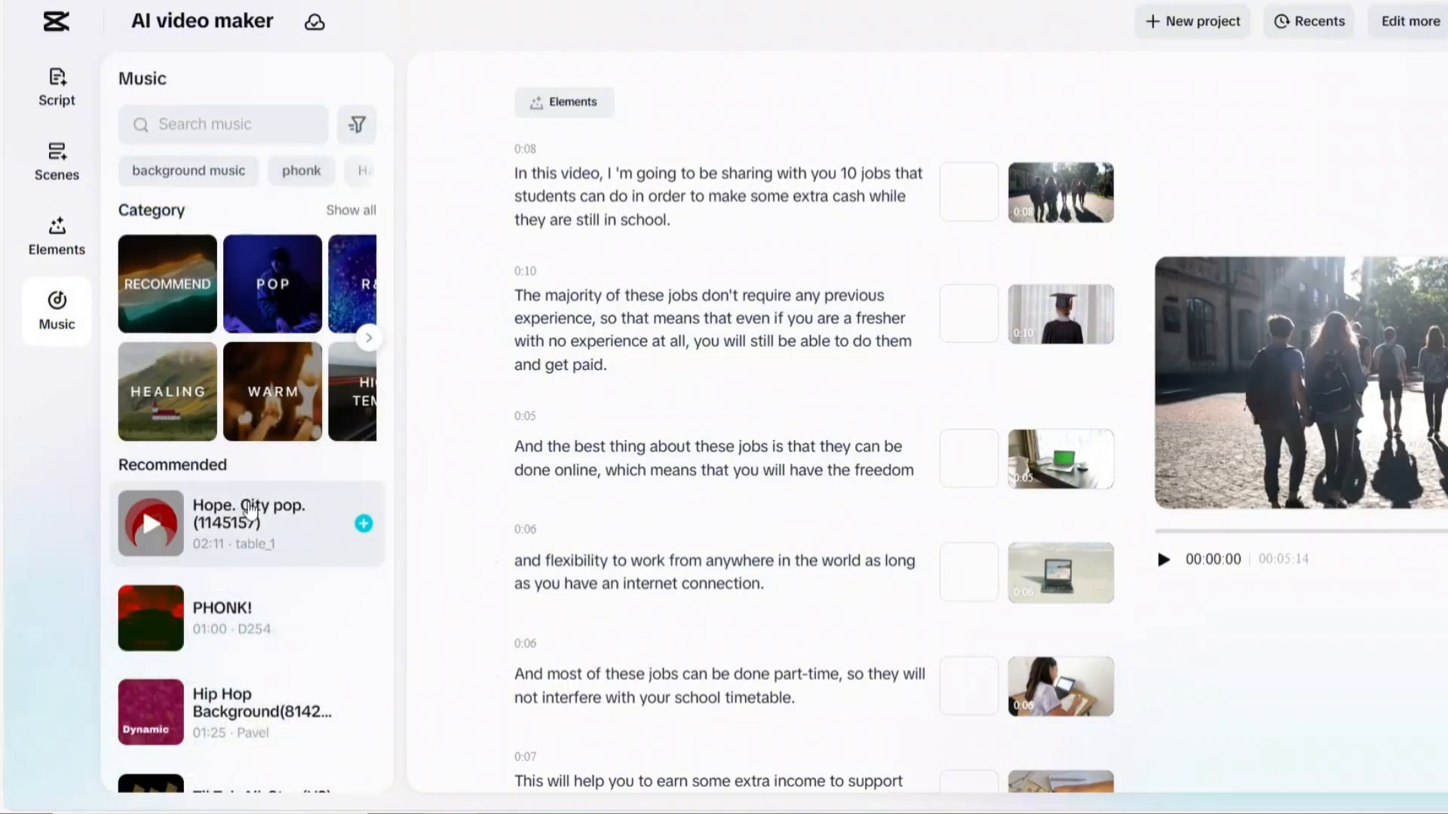
scroll(159, 535, down, 5)
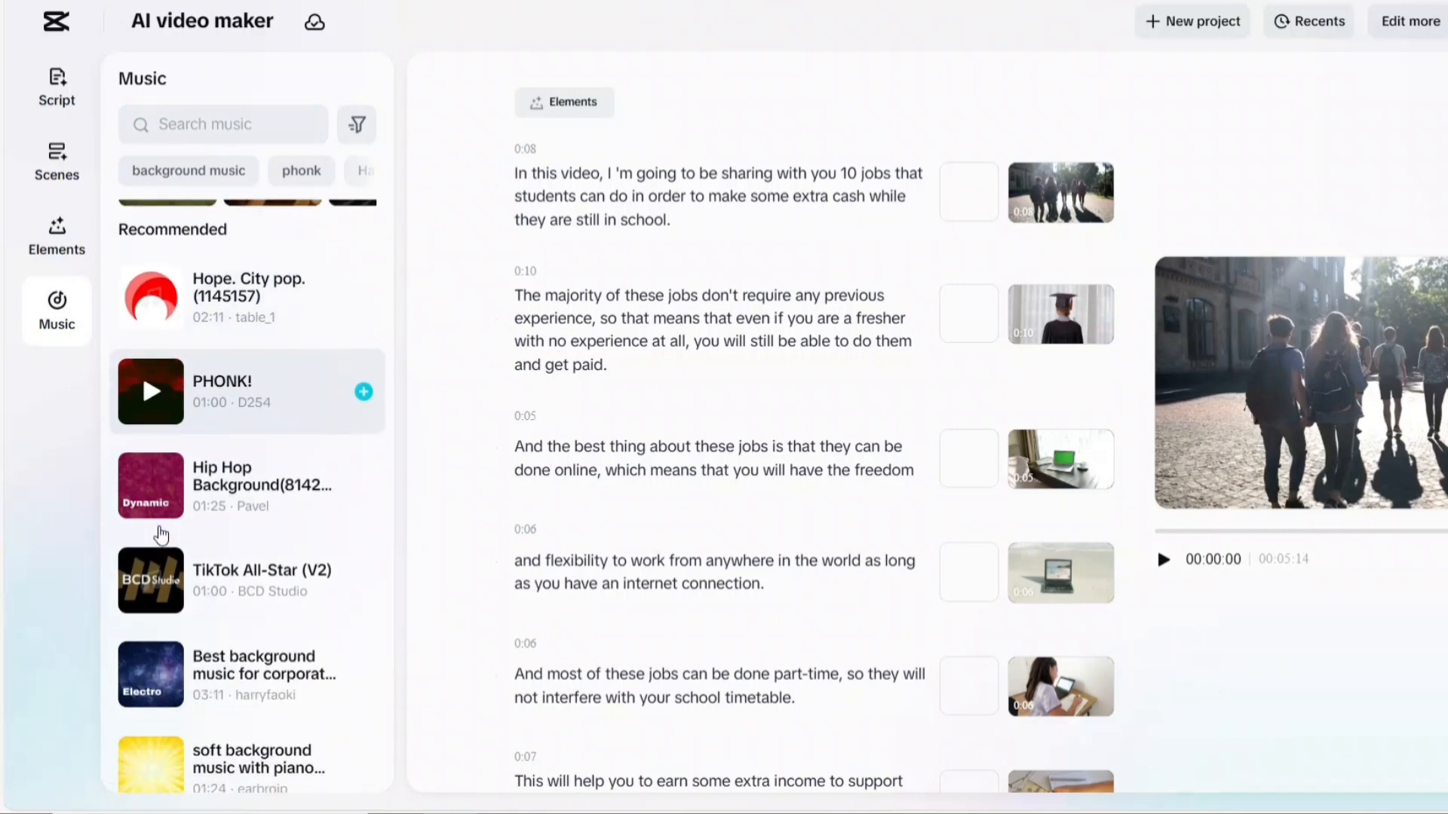
scroll(162, 532, up, 5)
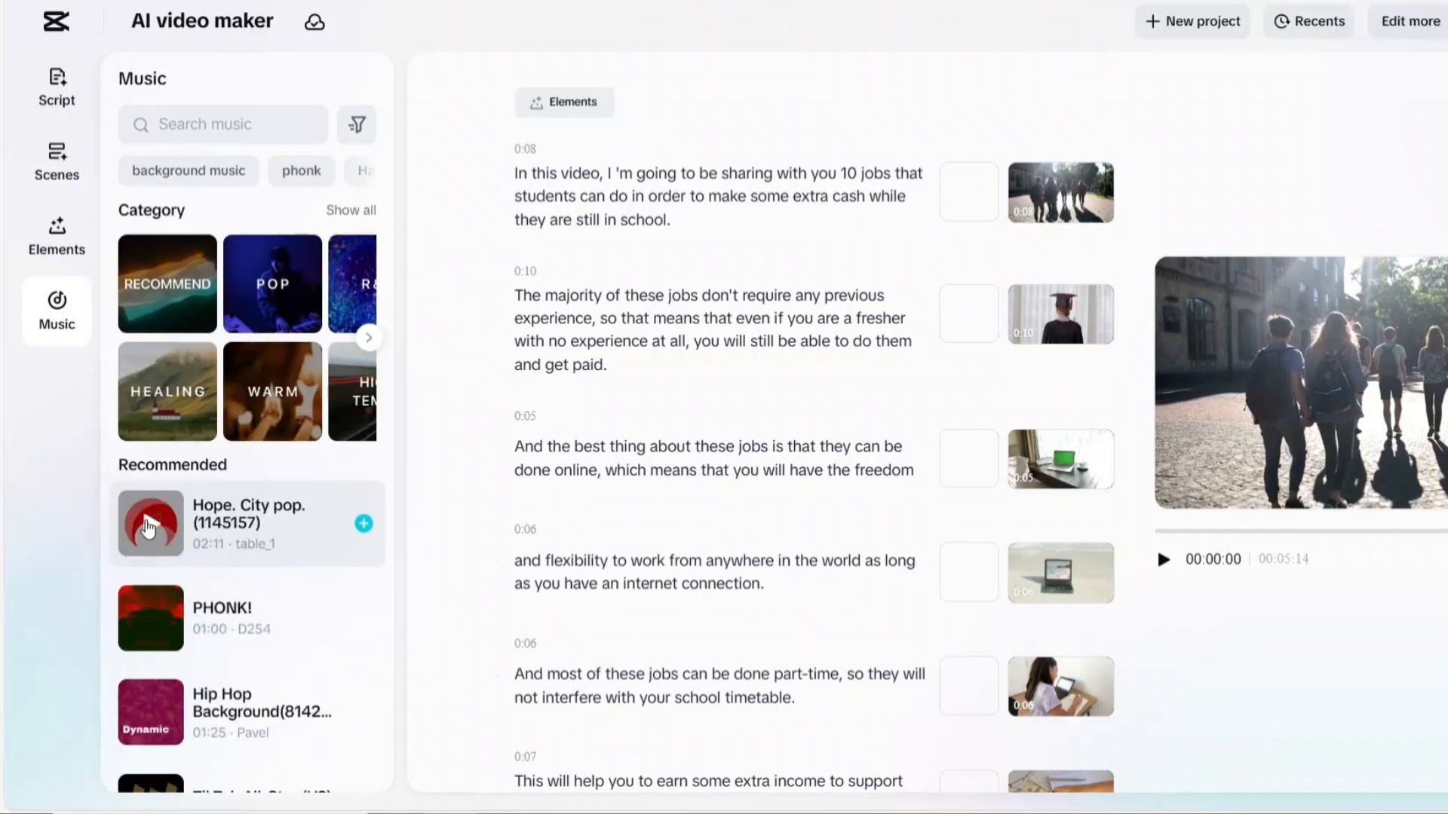
click(149, 527)
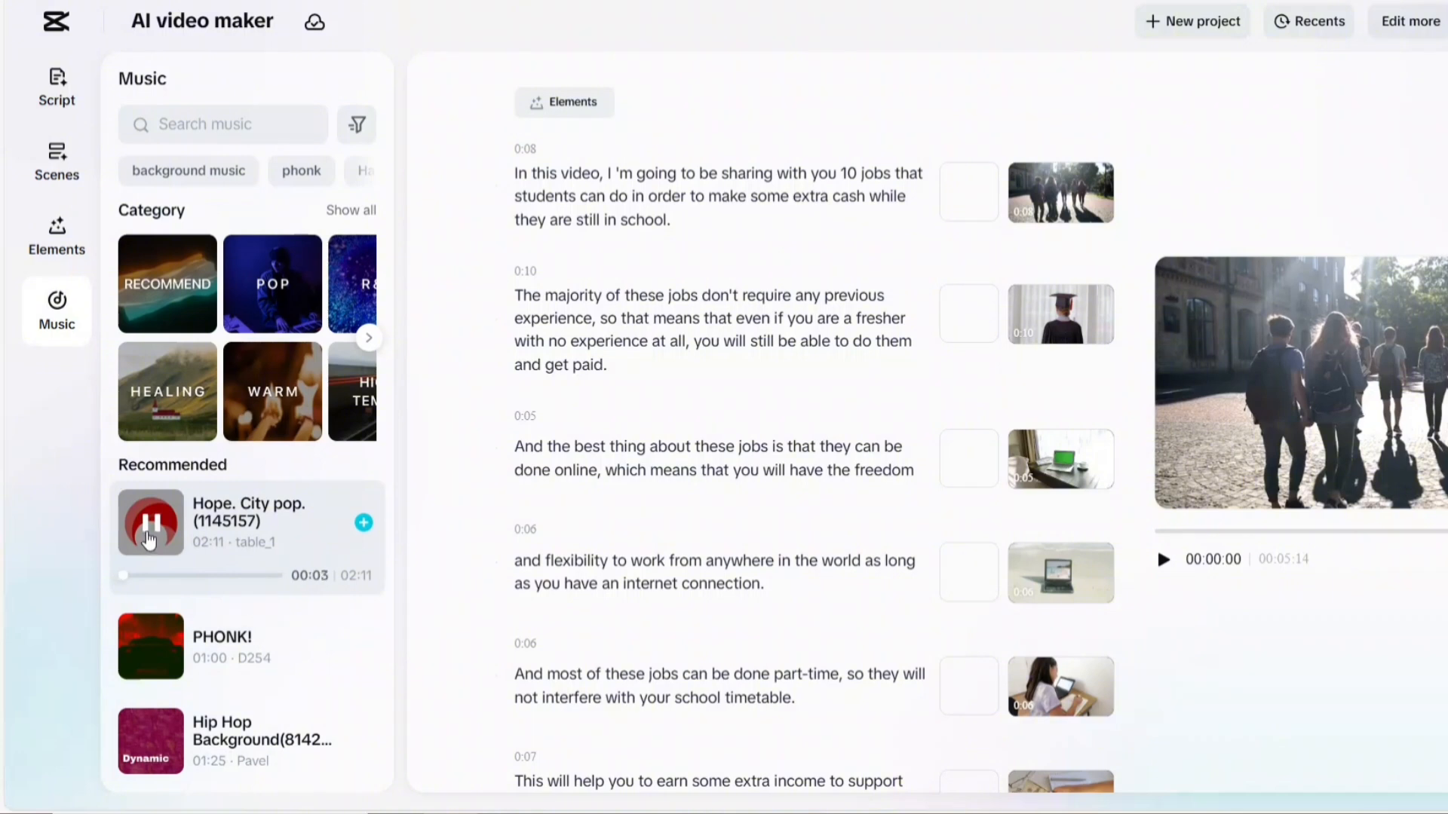
scroll(166, 513, down, 3)
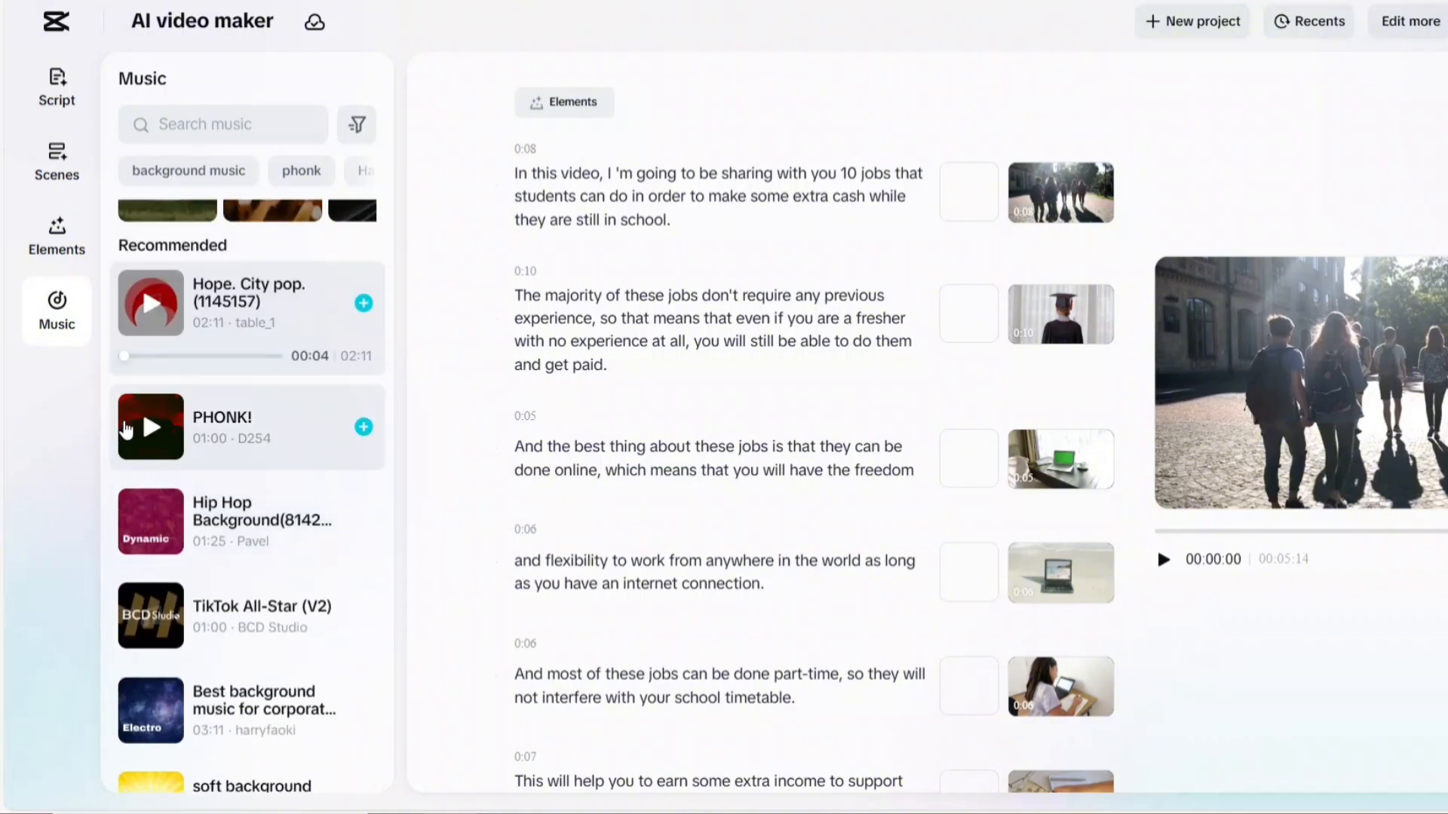
click(148, 429)
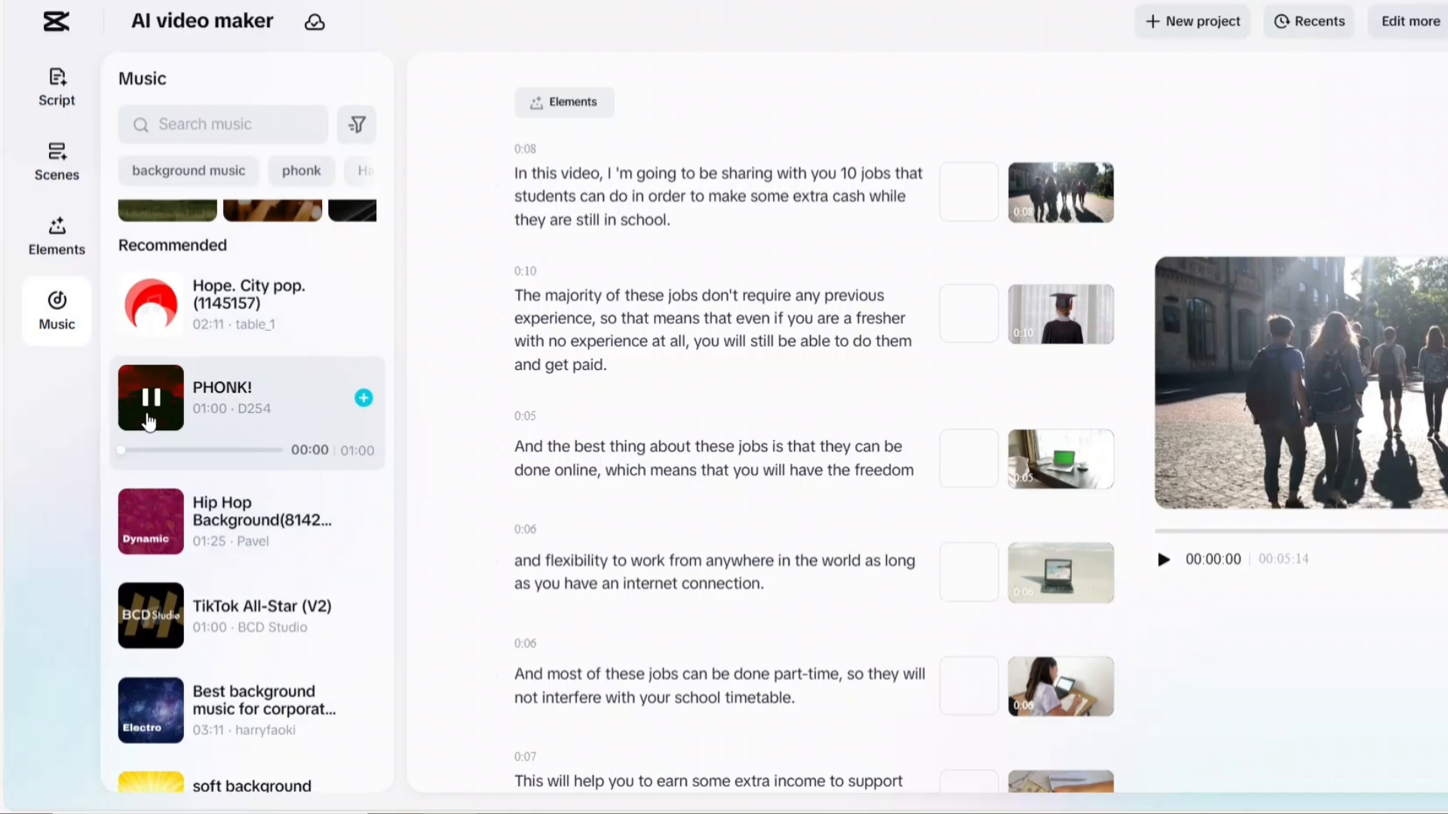
scroll(151, 407, up, 3)
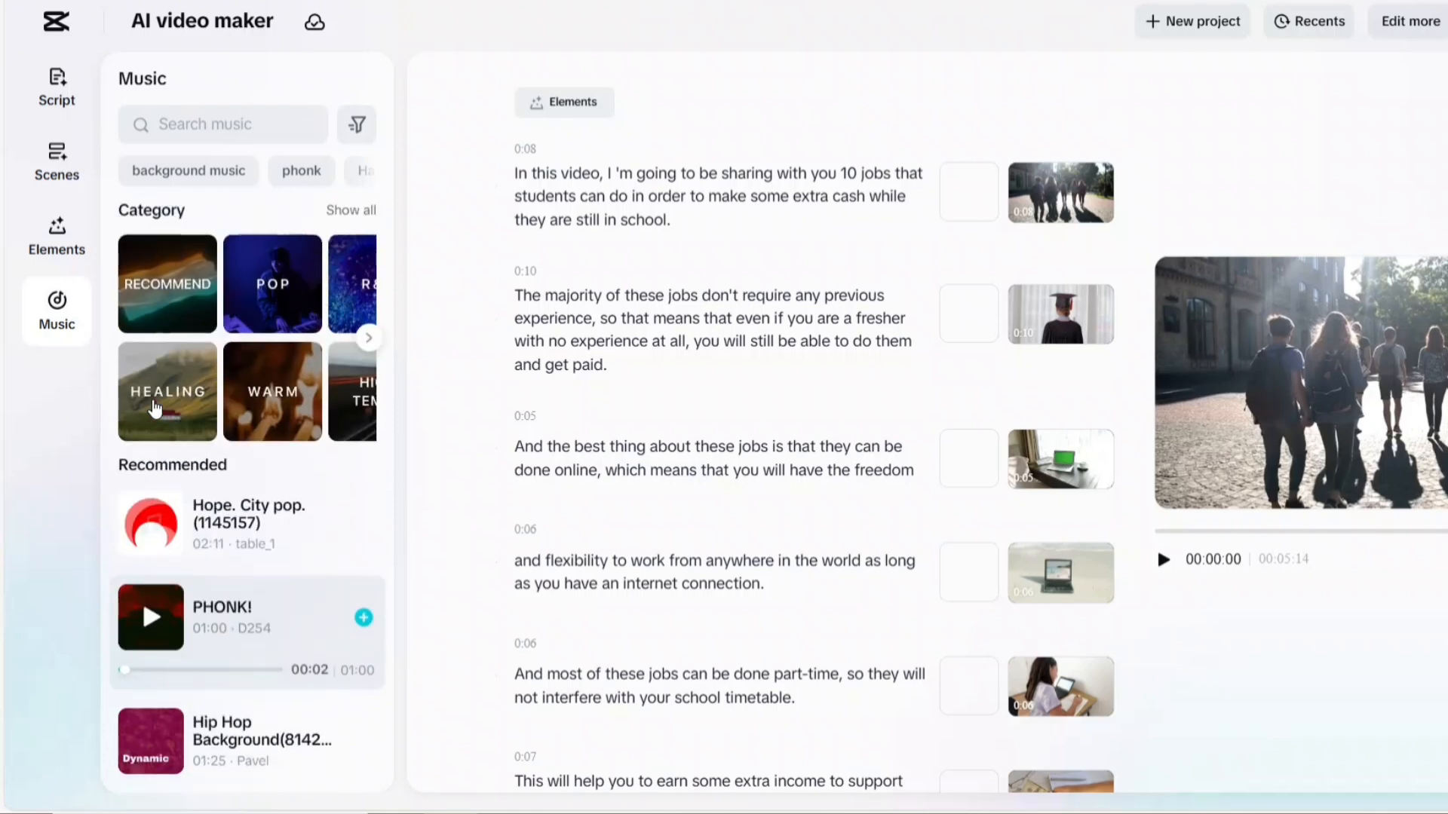
scroll(151, 411, down, 4)
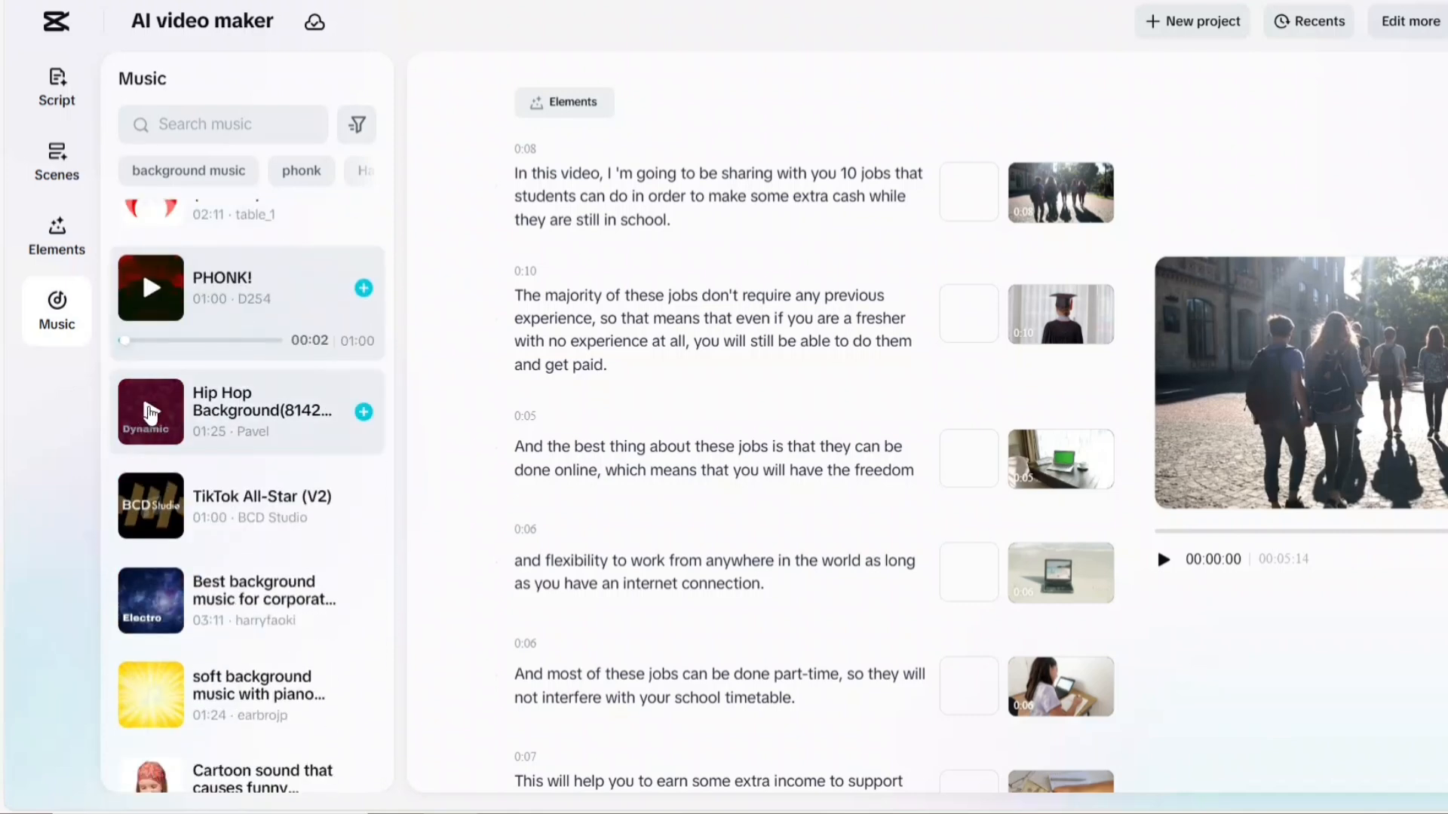
click(150, 413)
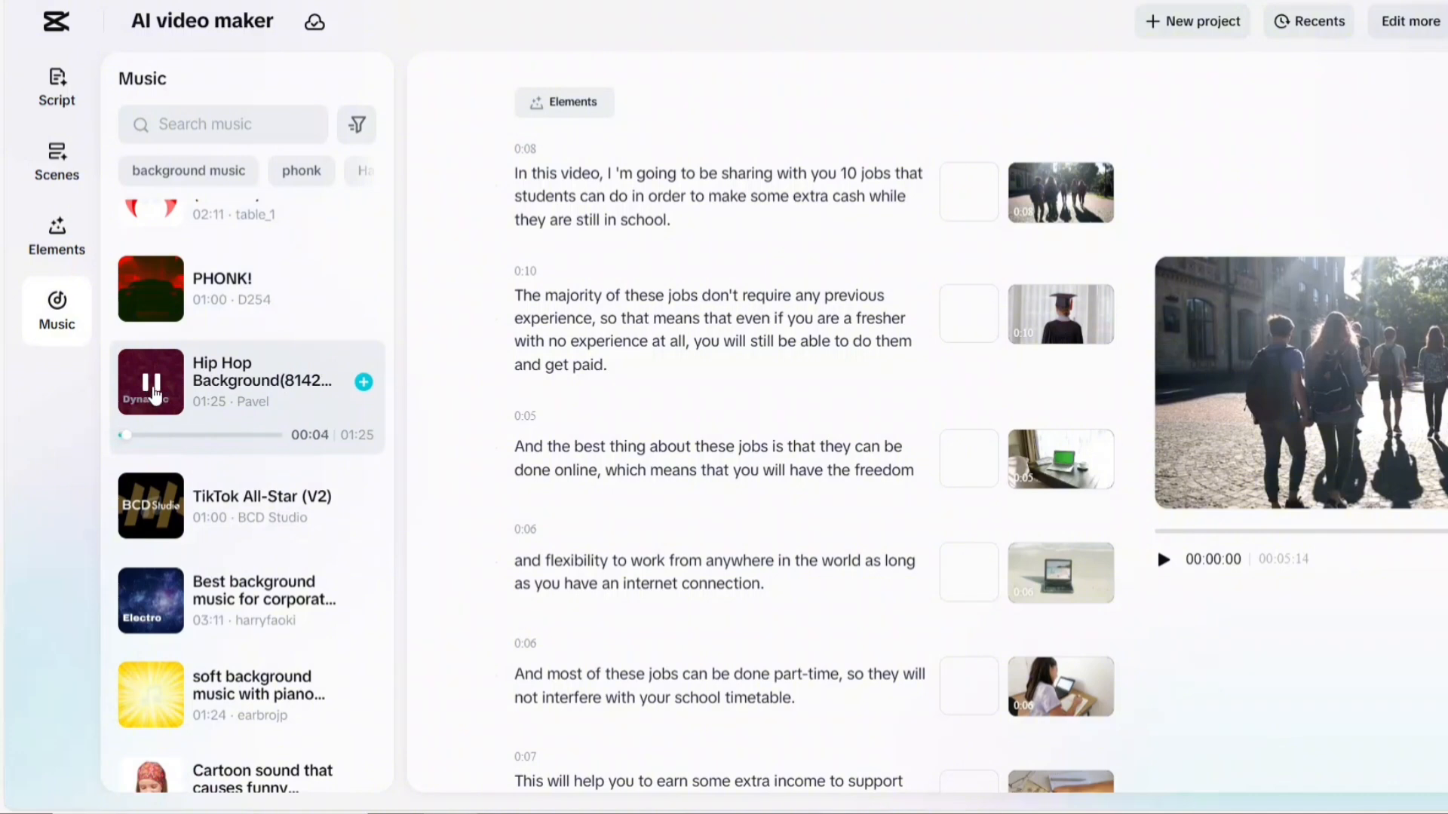
click(152, 386)
scroll(155, 407, up, 3)
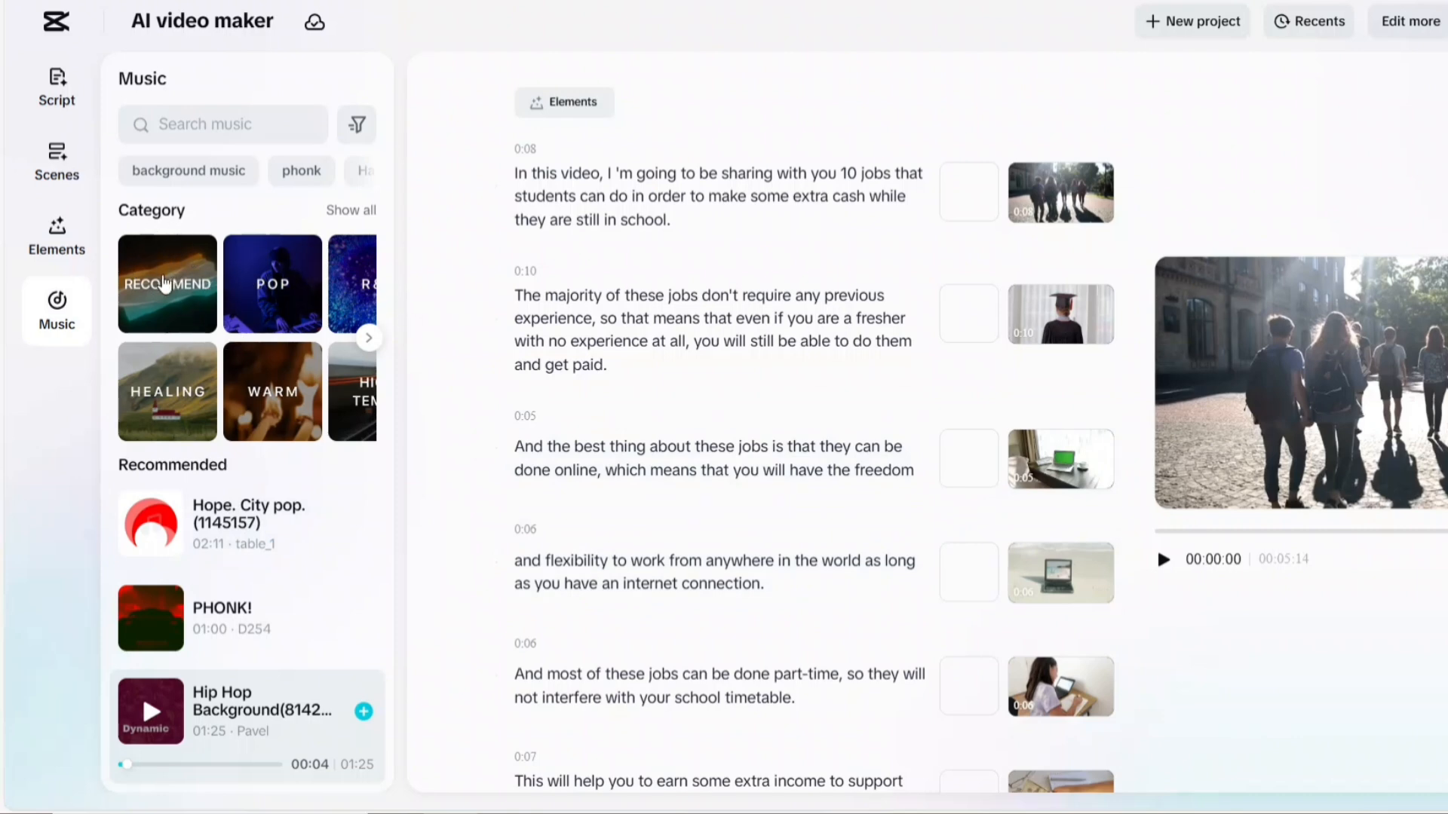
Add the "Cowardly in love" track from the Recommend music category as background music and play part of the video
click(167, 283)
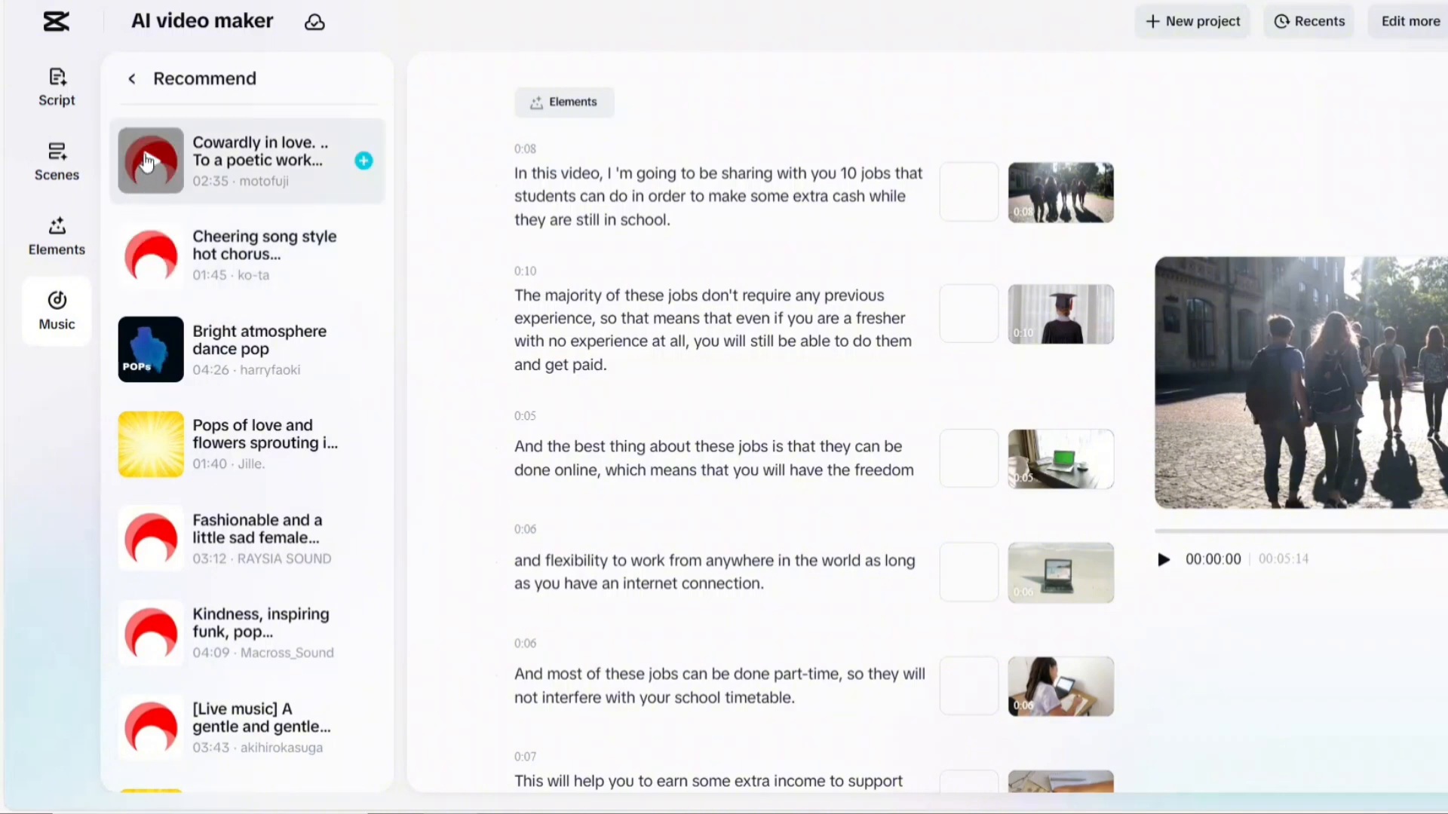
click(147, 160)
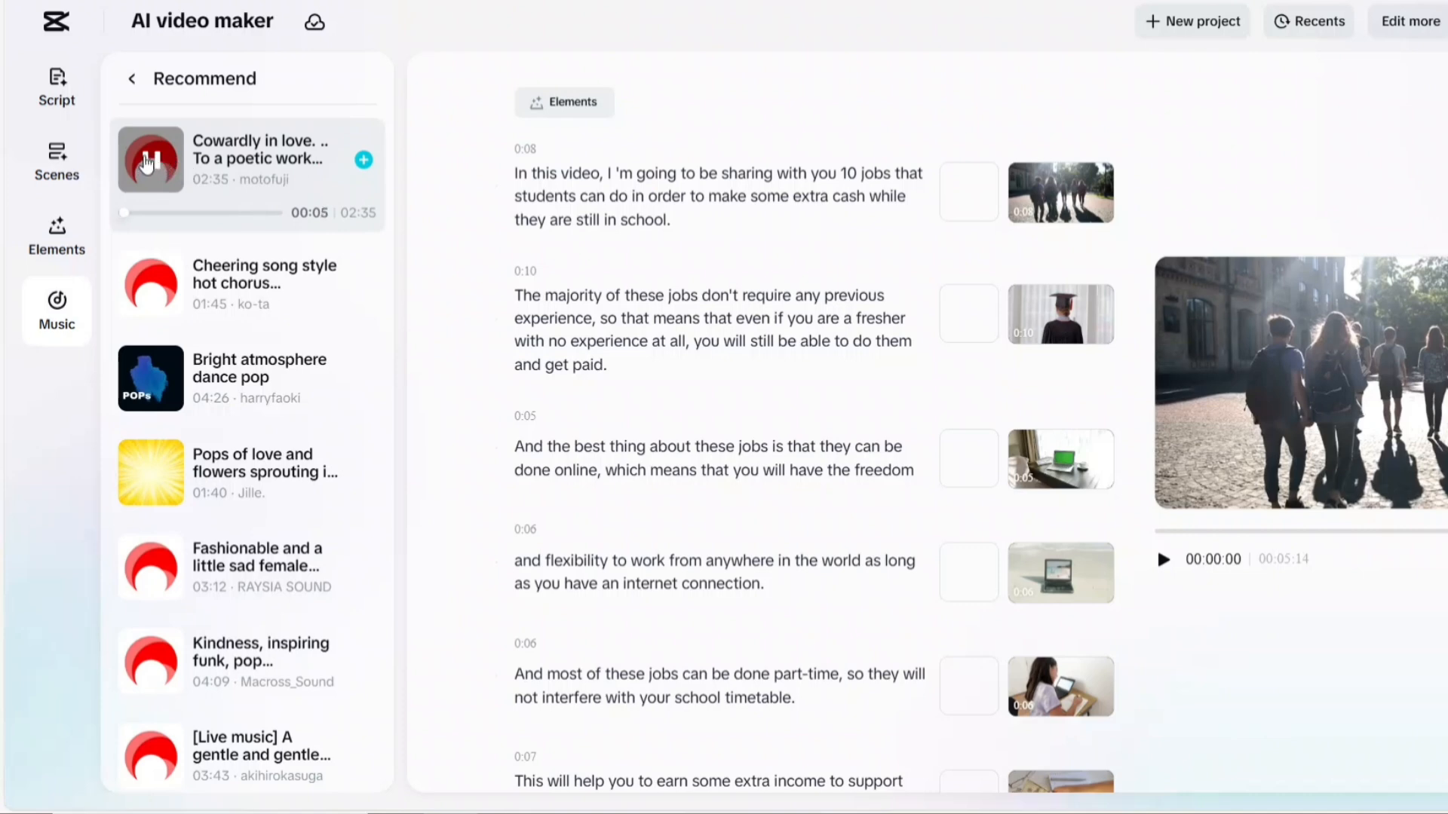
click(147, 161)
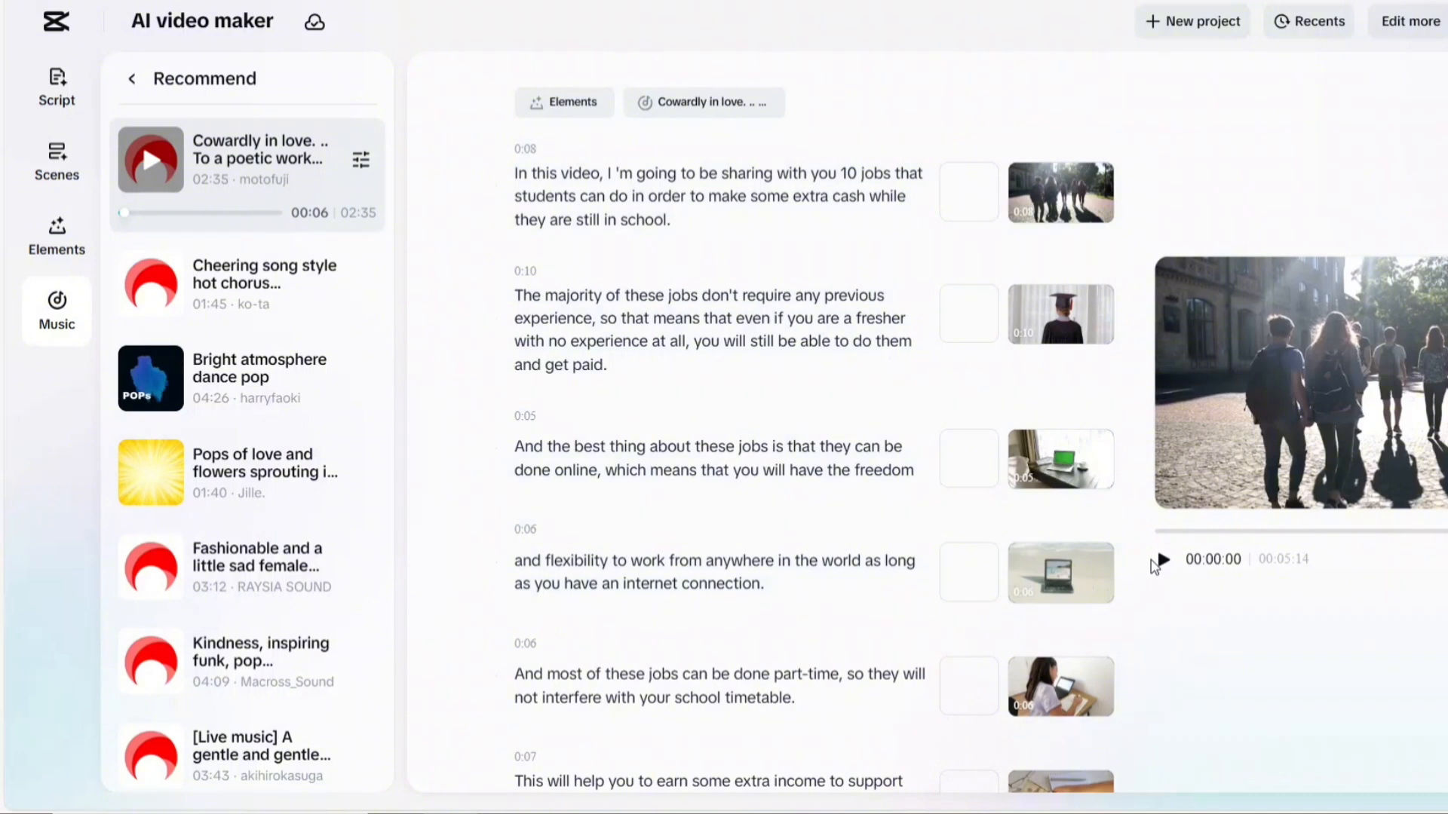
click(1163, 560)
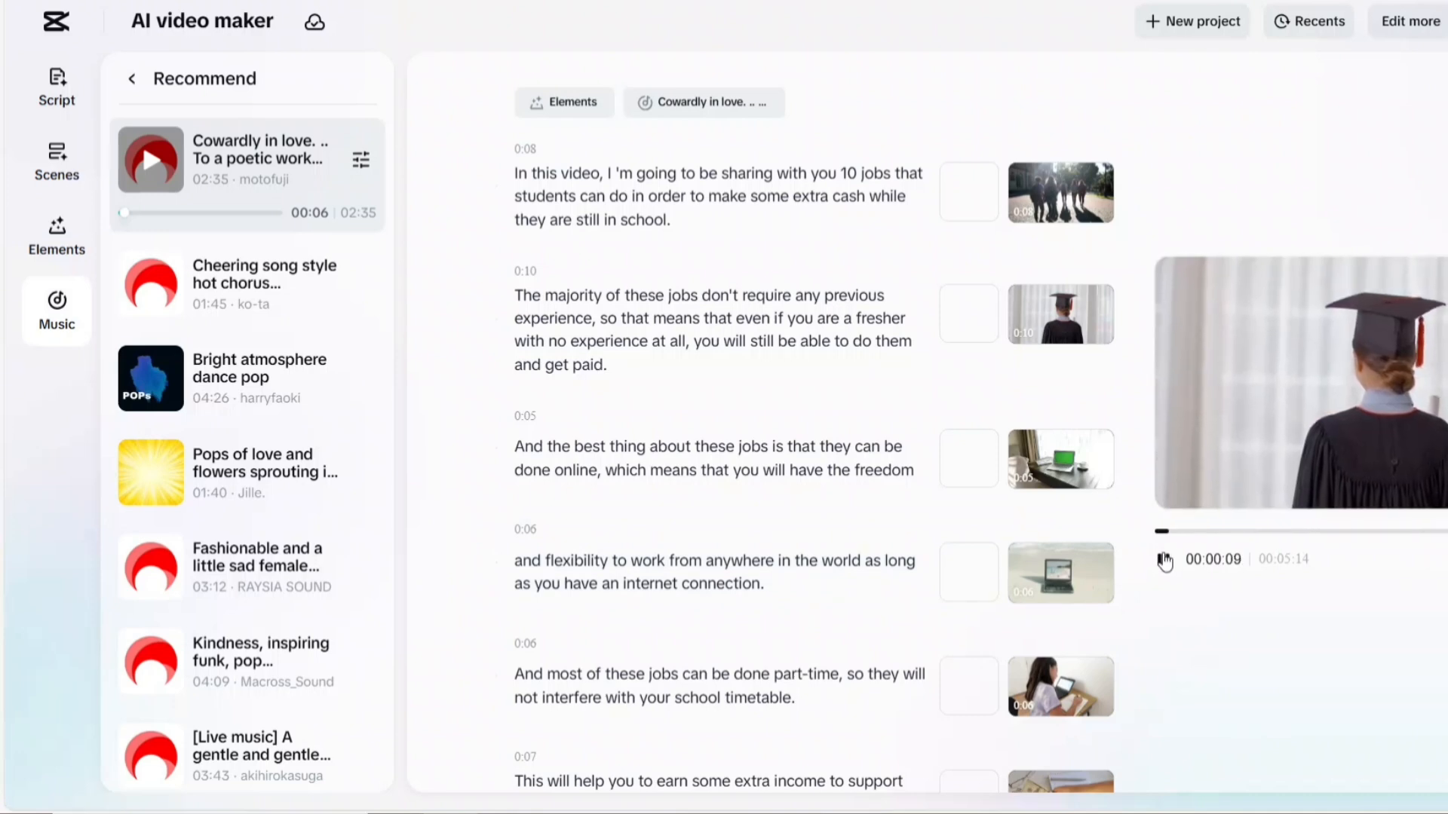
click(1164, 560)
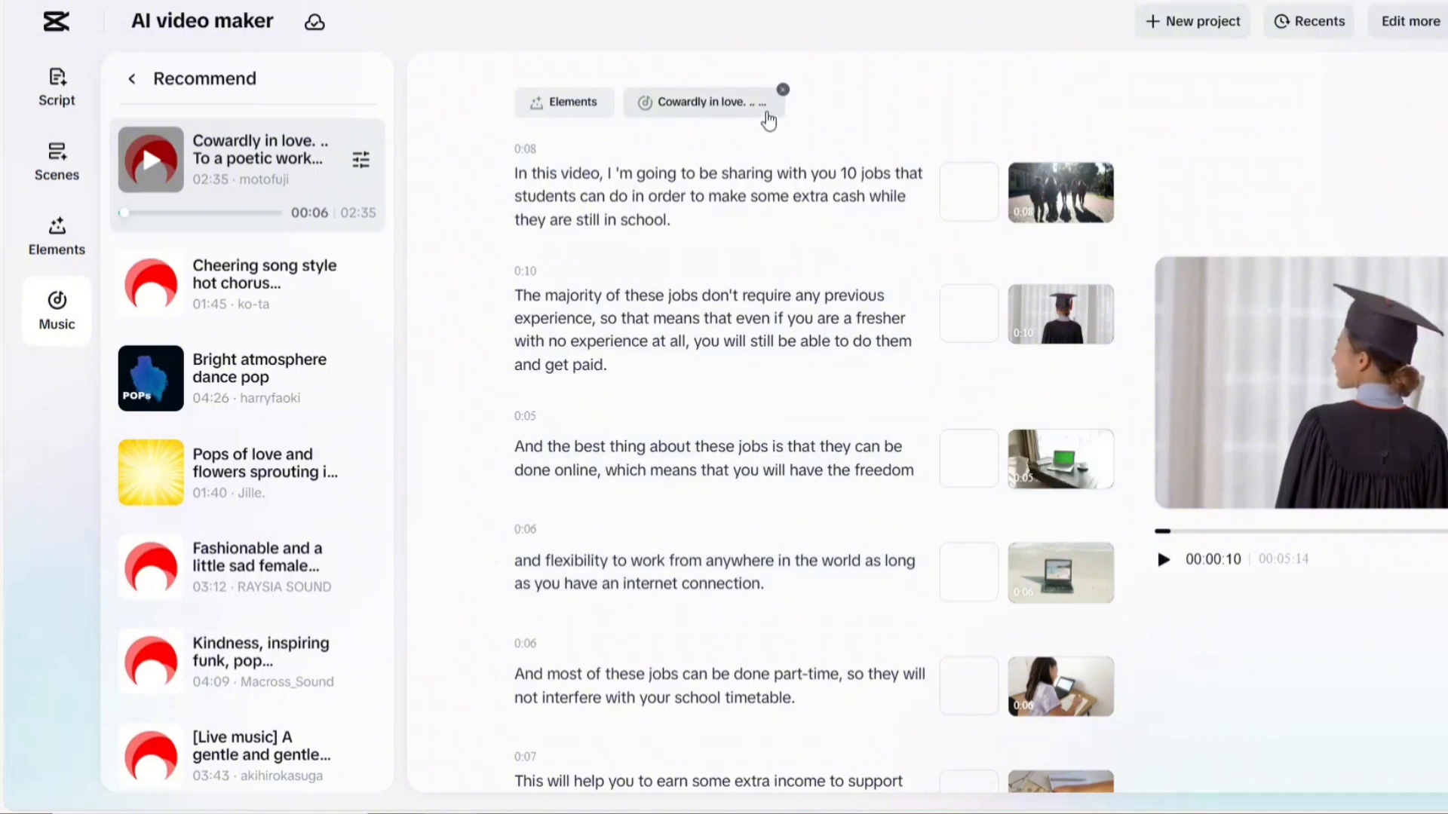
Lower the background music's volume to -43 dB and play part of the video to check the balance
click(363, 162)
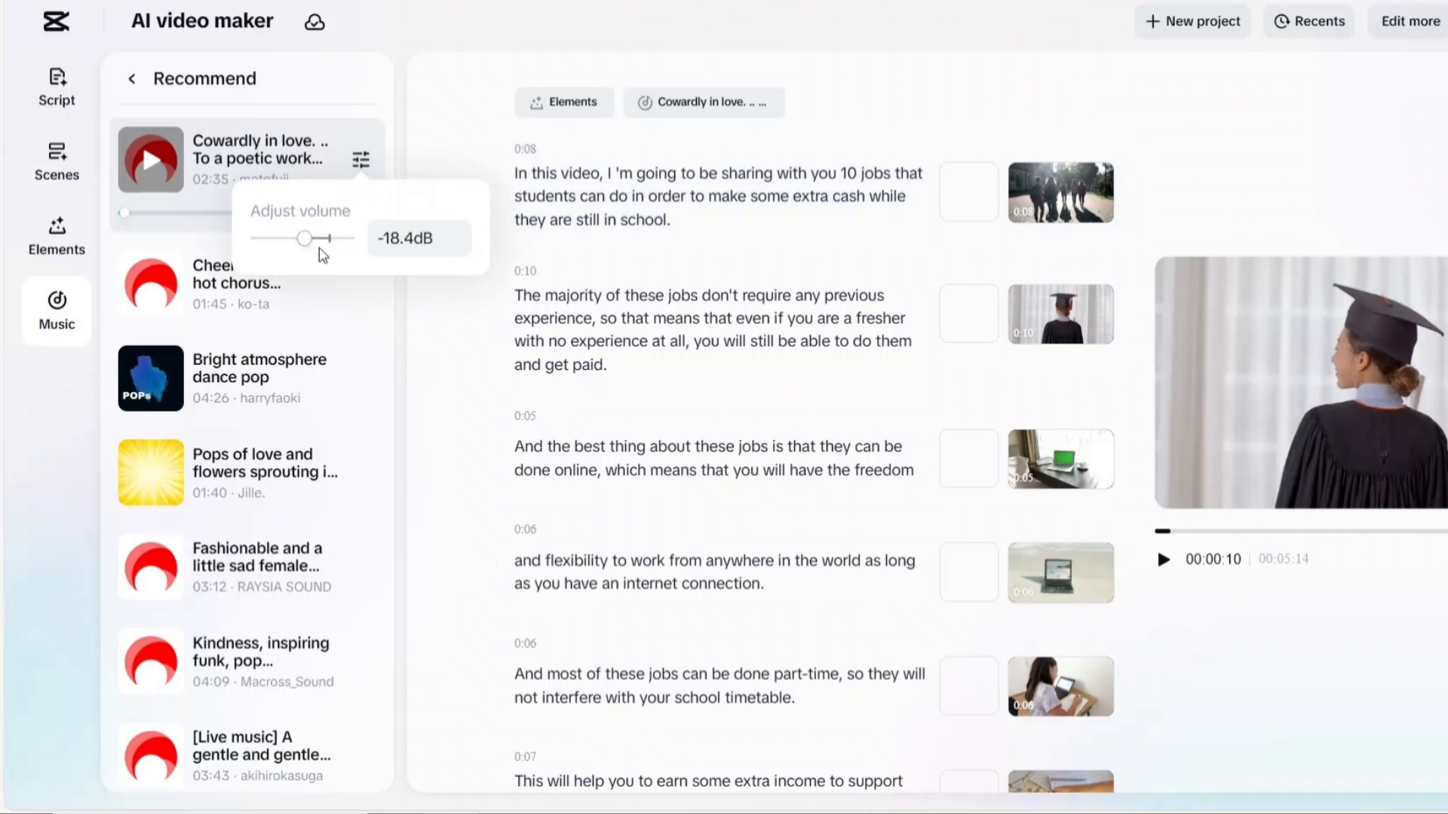
mouse_move(309, 245)
drag(309, 245, 275, 246)
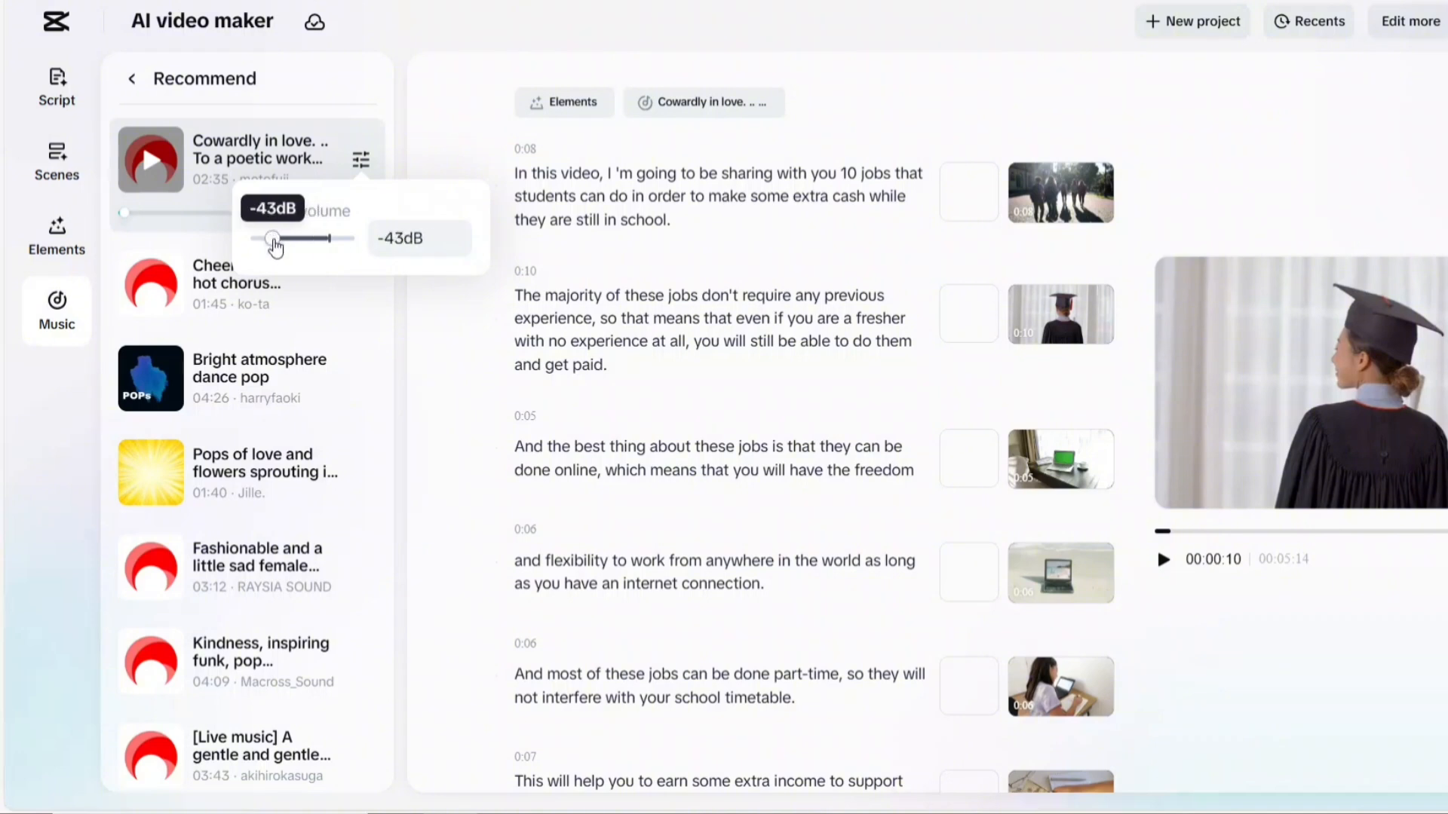
click(397, 33)
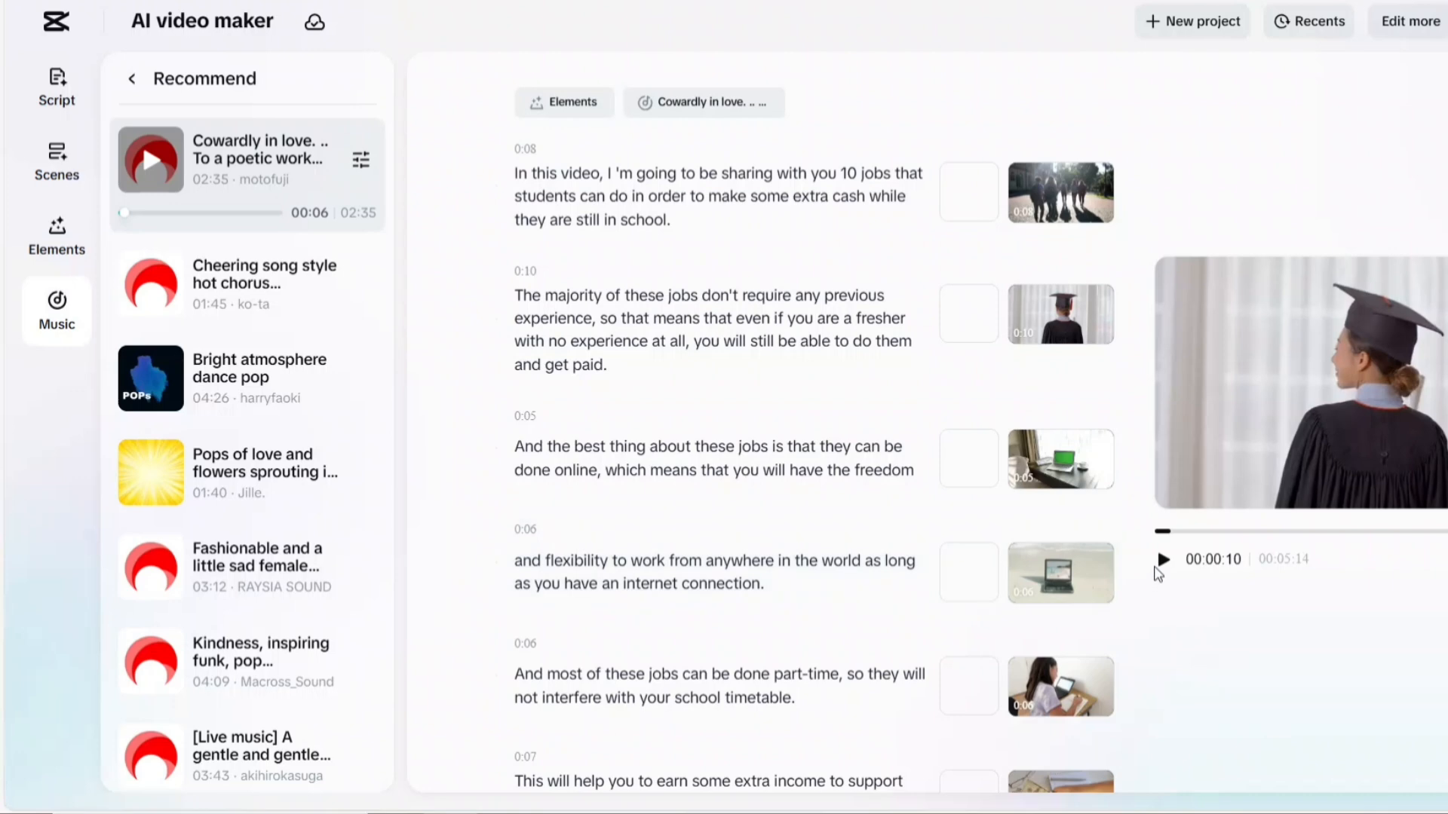
click(1163, 563)
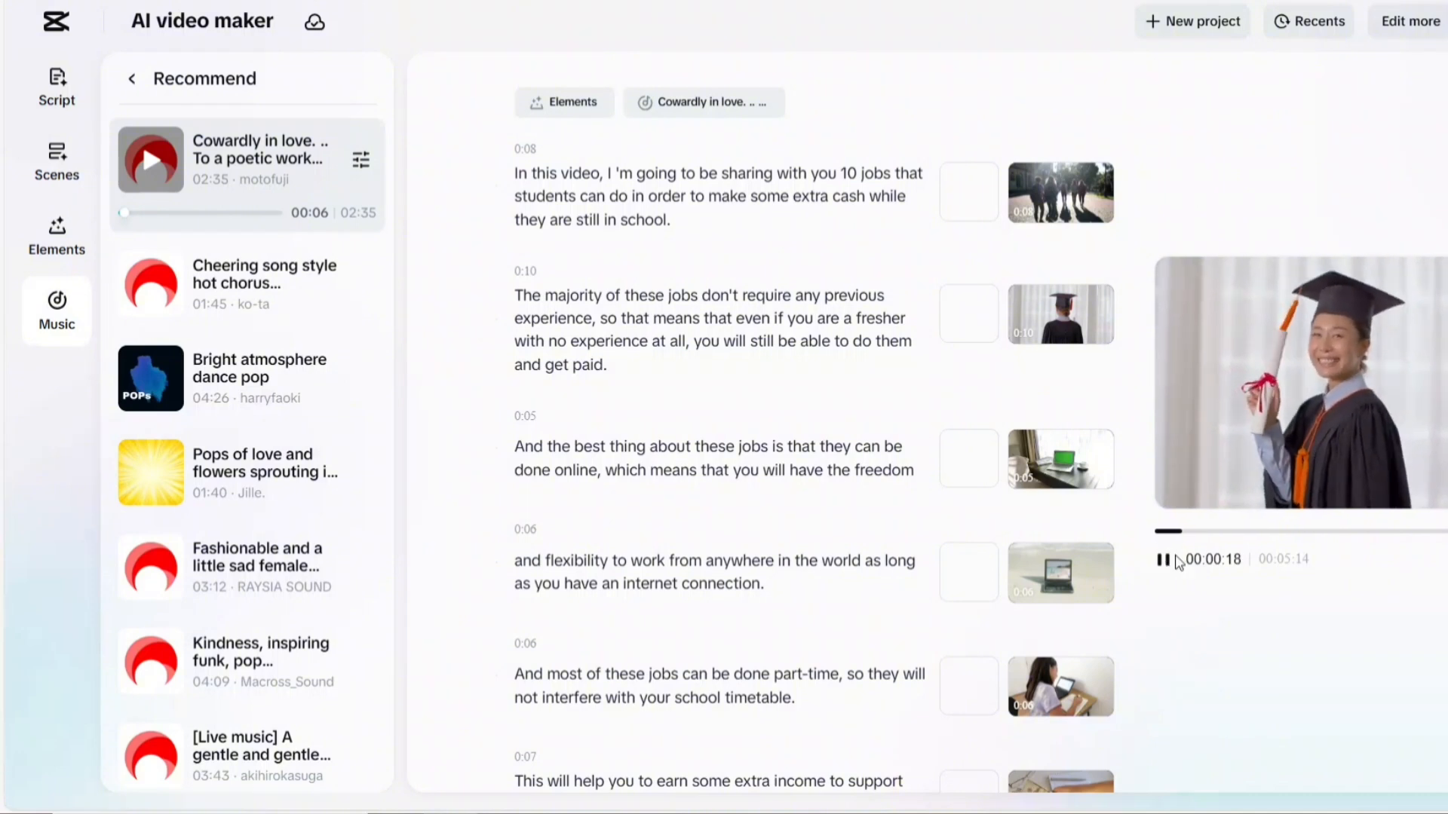
click(1165, 561)
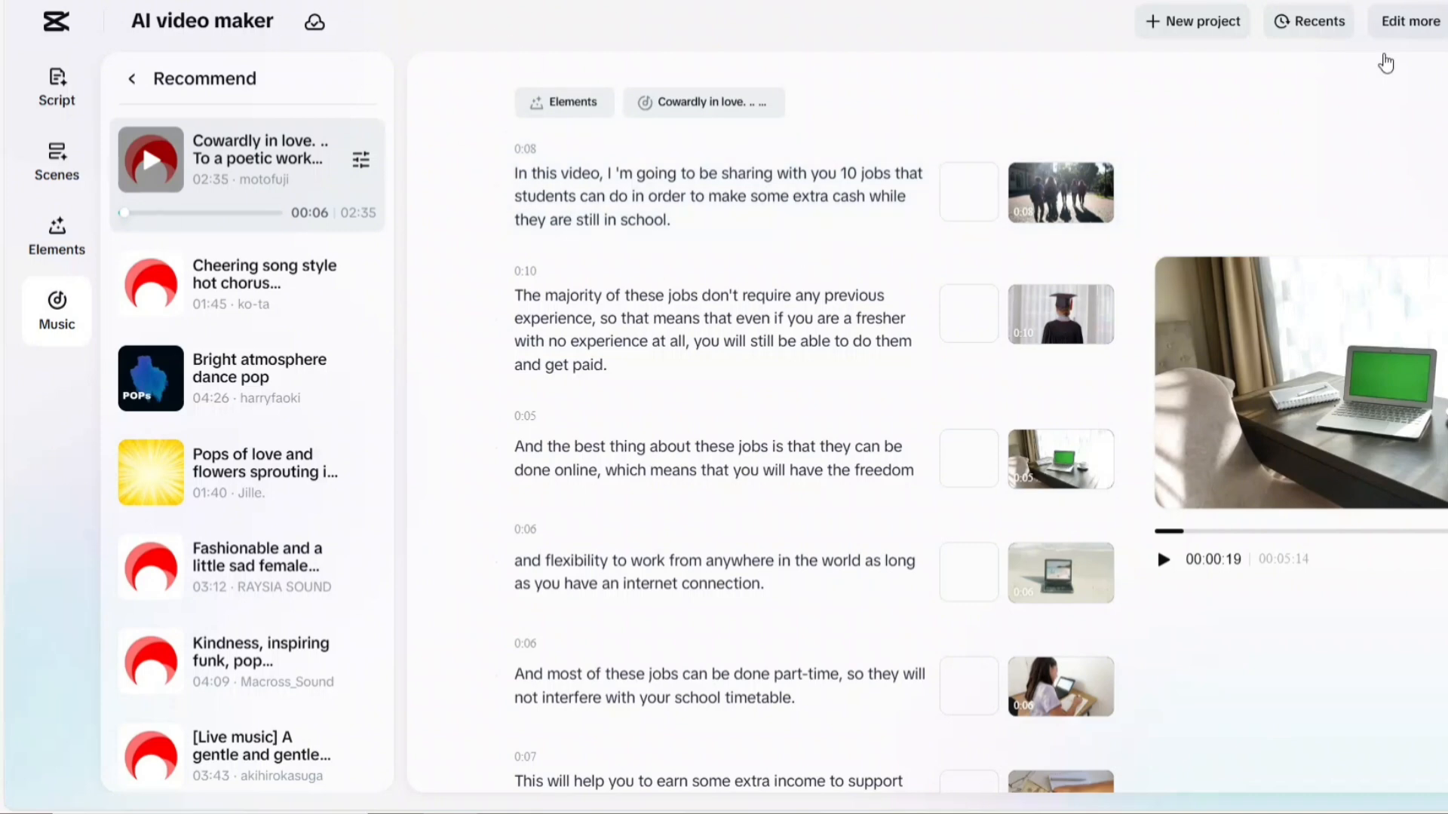
scroll(623, 236, down, 3)
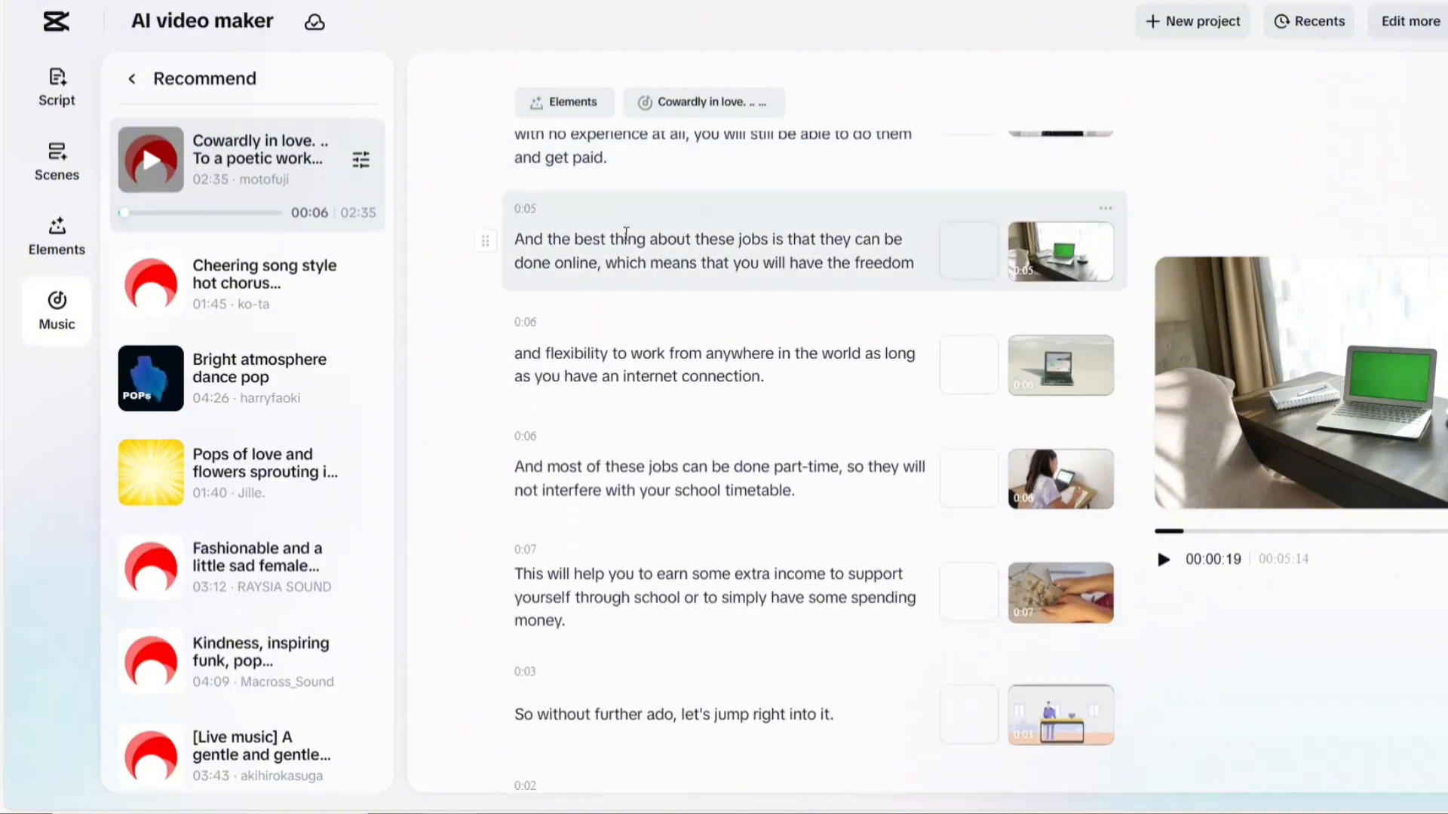
scroll(656, 241, up, 3)
scroll(679, 286, down, 5)
scroll(695, 304, up, 4)
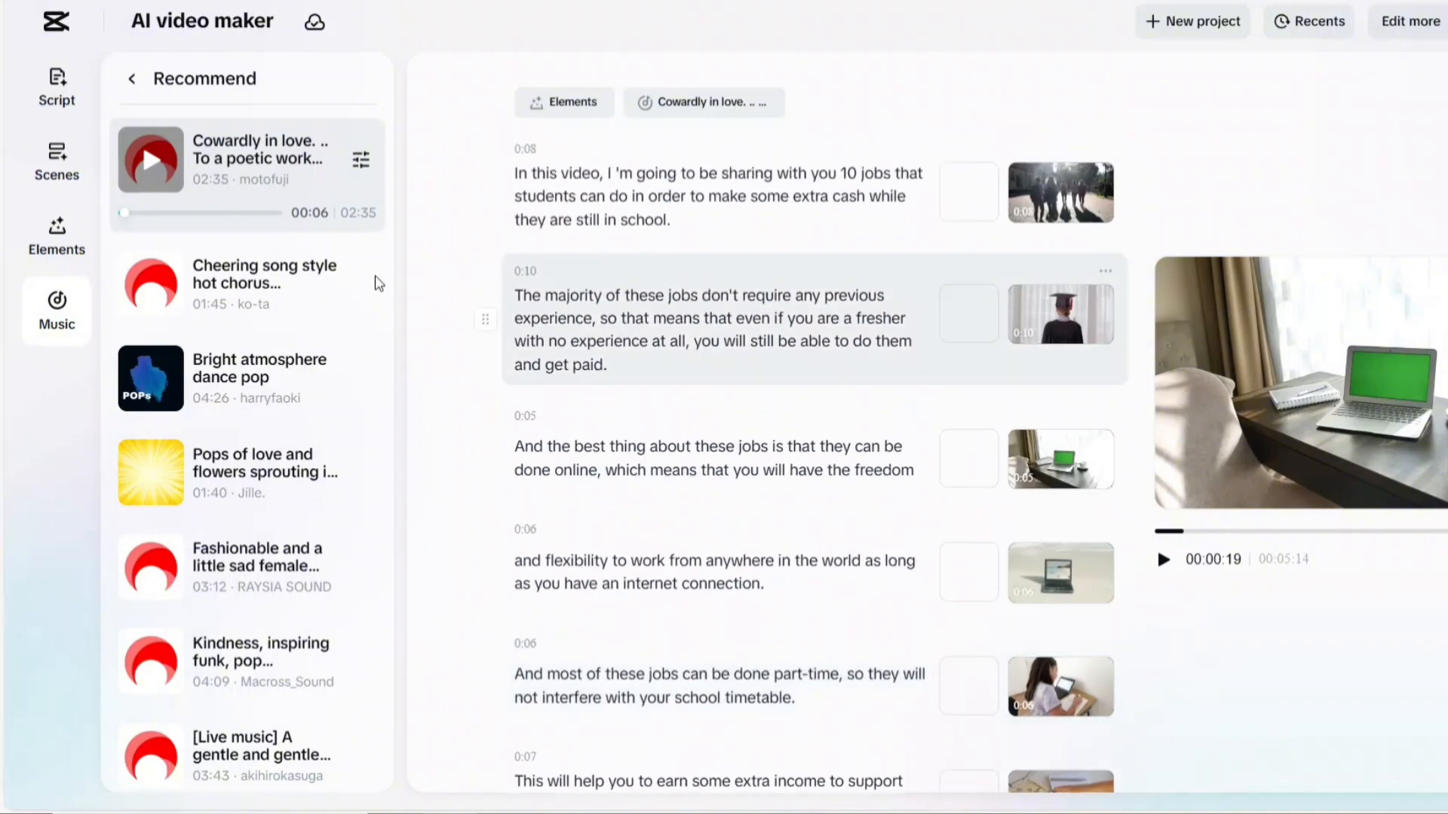
mouse_move(1037, 195)
scroll(740, 336, down, 2)
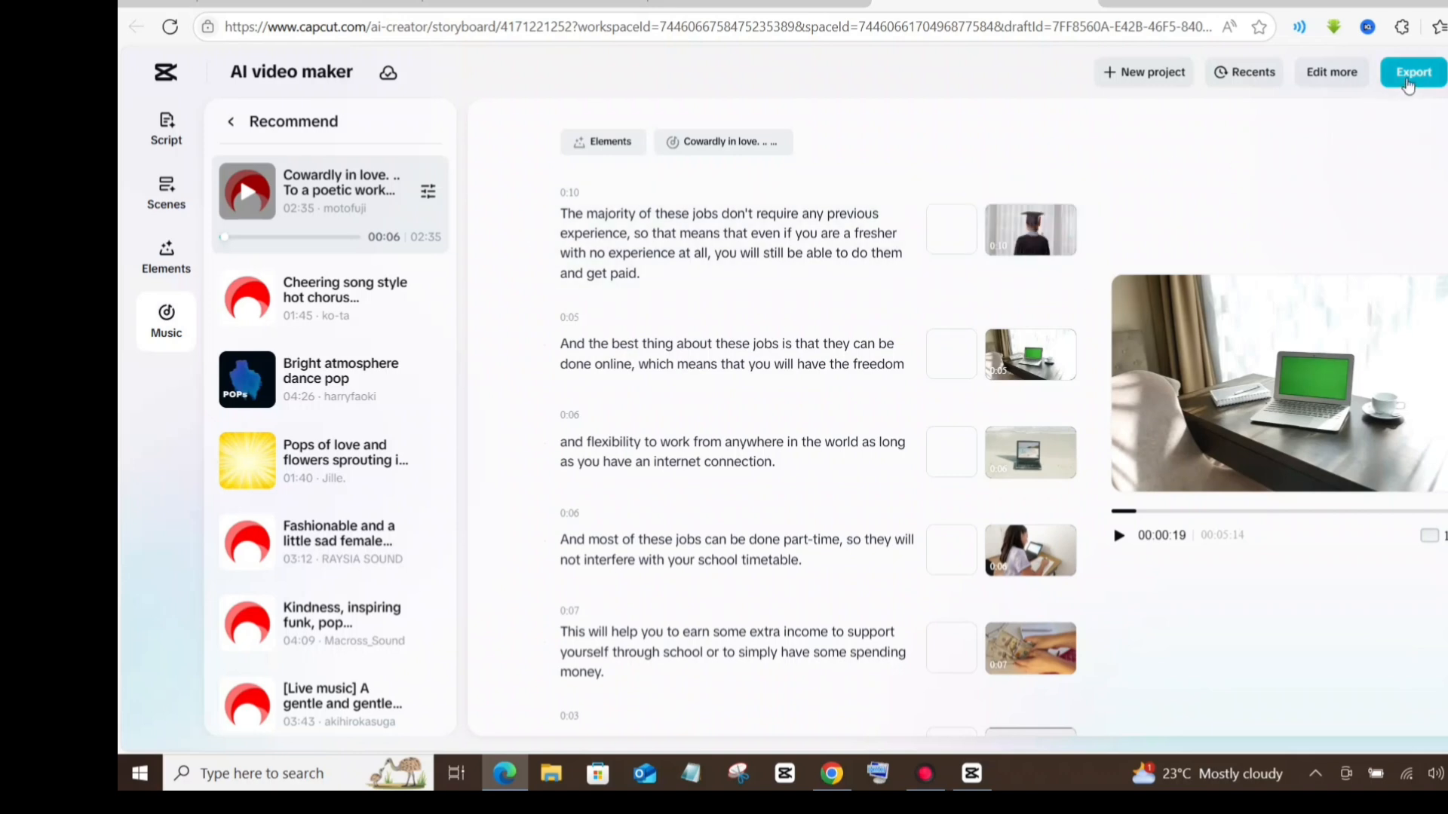
Export the student jobs video at 720p resolution in mp4 format, with Recommended quality and 24fps
click(1421, 73)
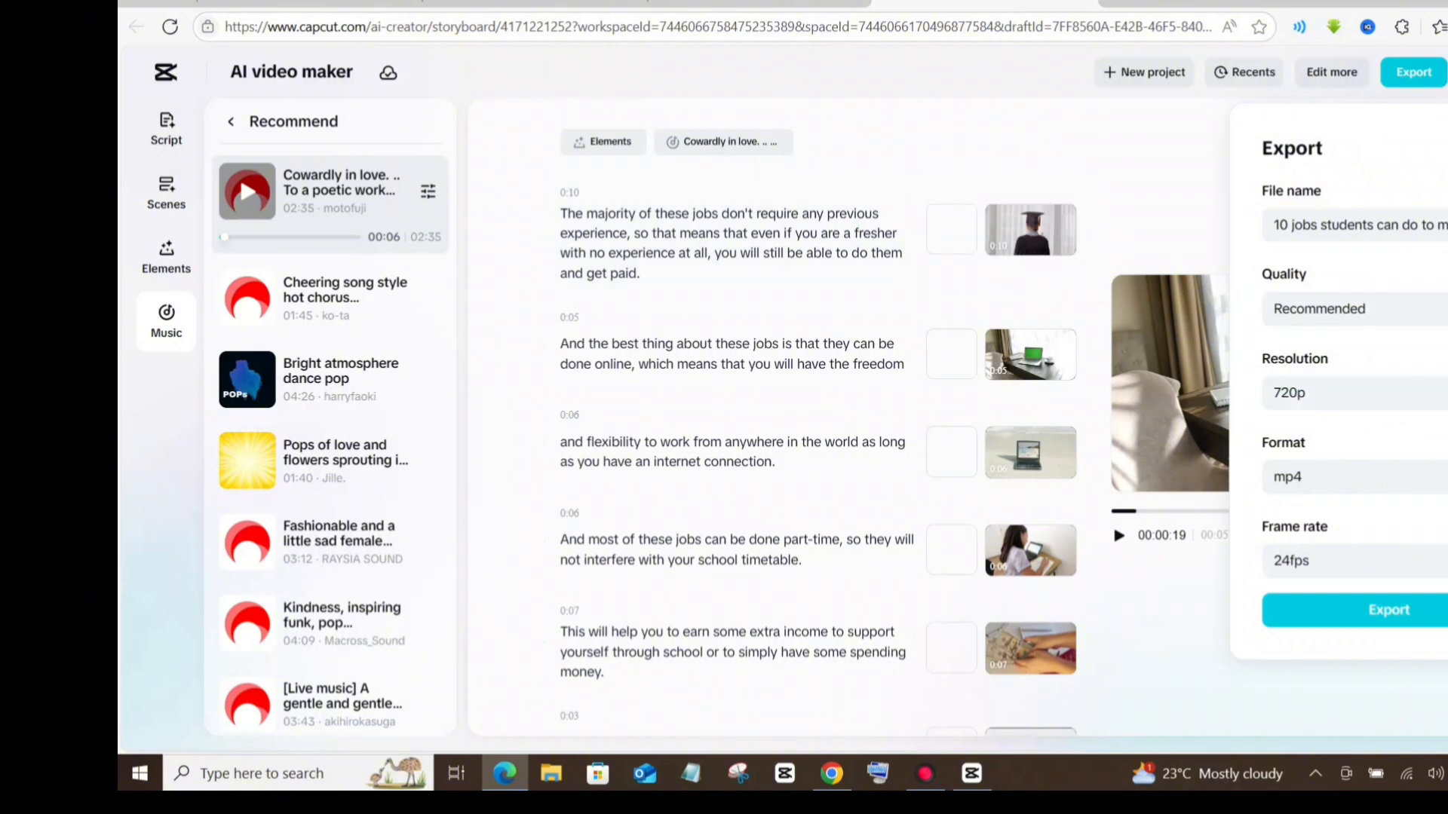
click(1357, 393)
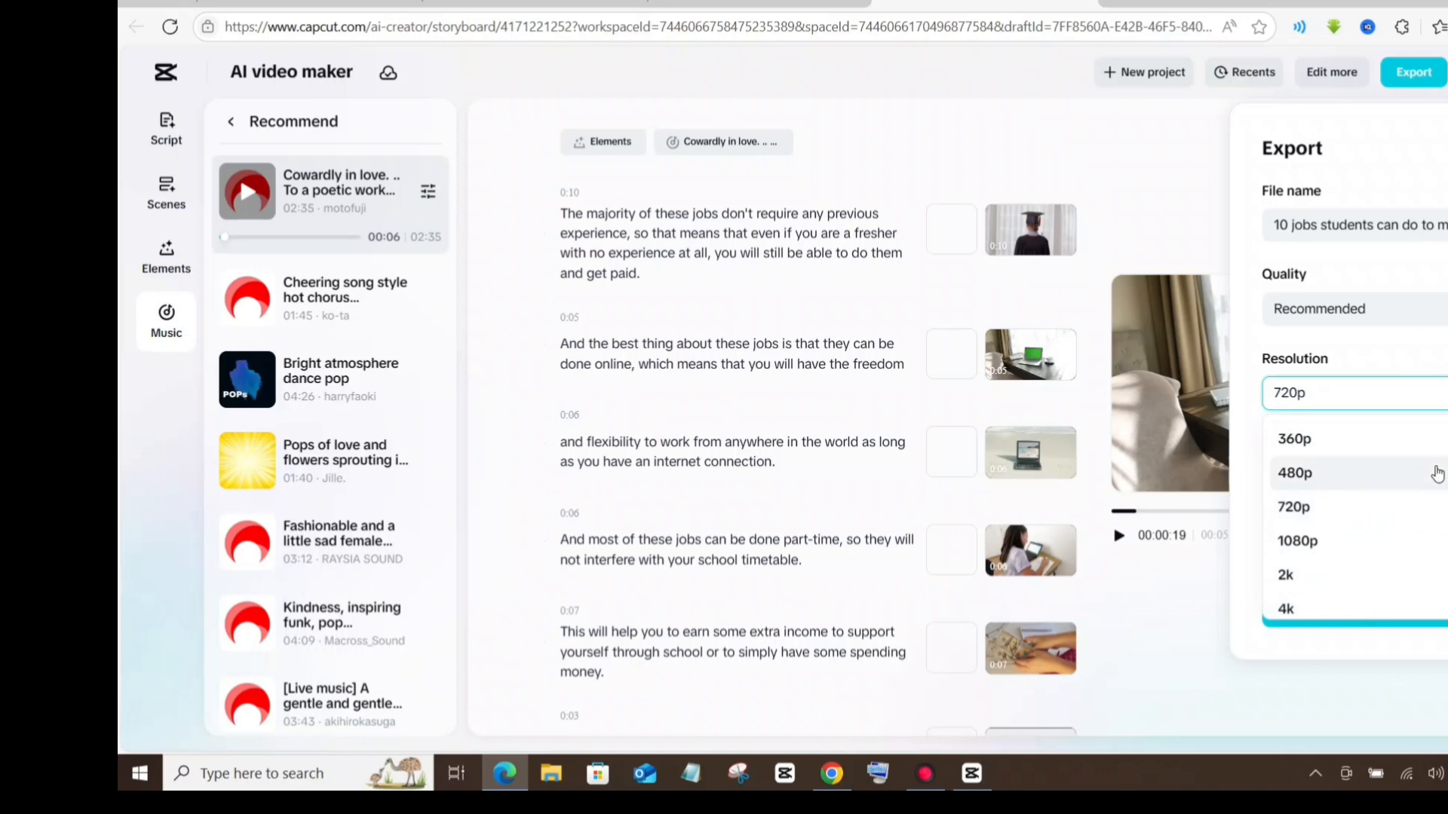
click(1438, 503)
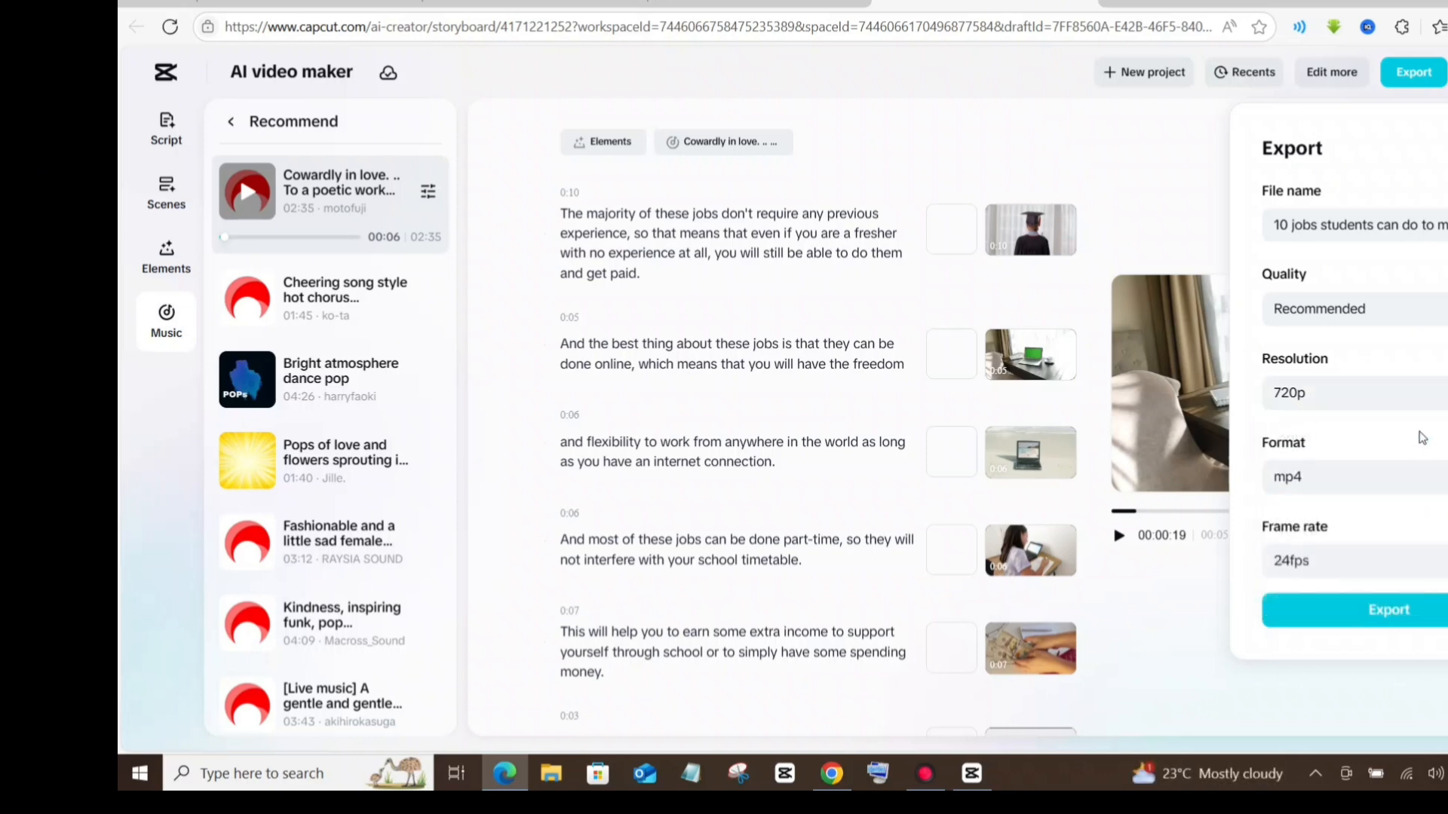
click(1394, 614)
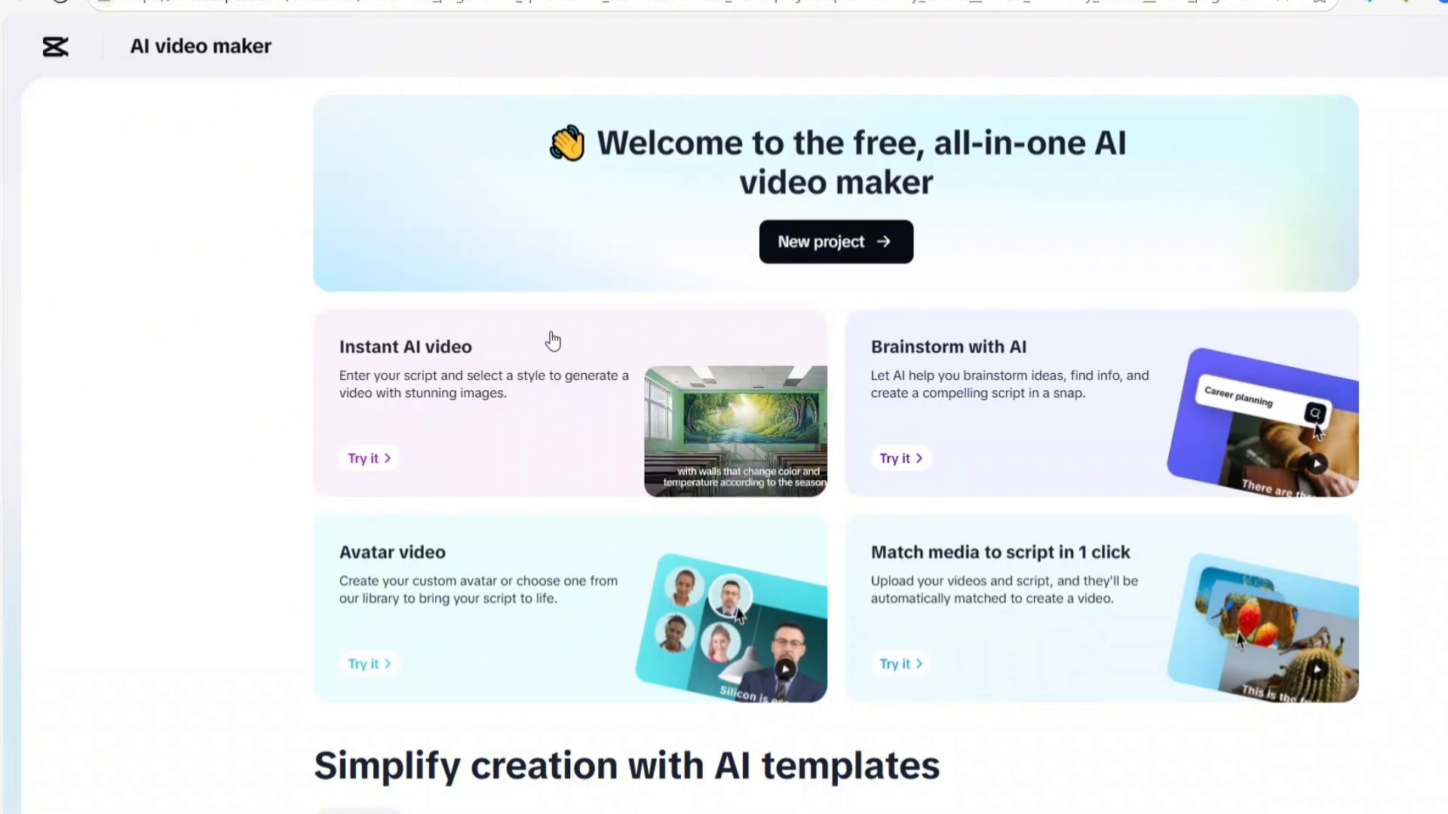
Look over the trending AI templates and open the "Incredible Animal Facts" template for a remake
scroll(268, 388, down, 5)
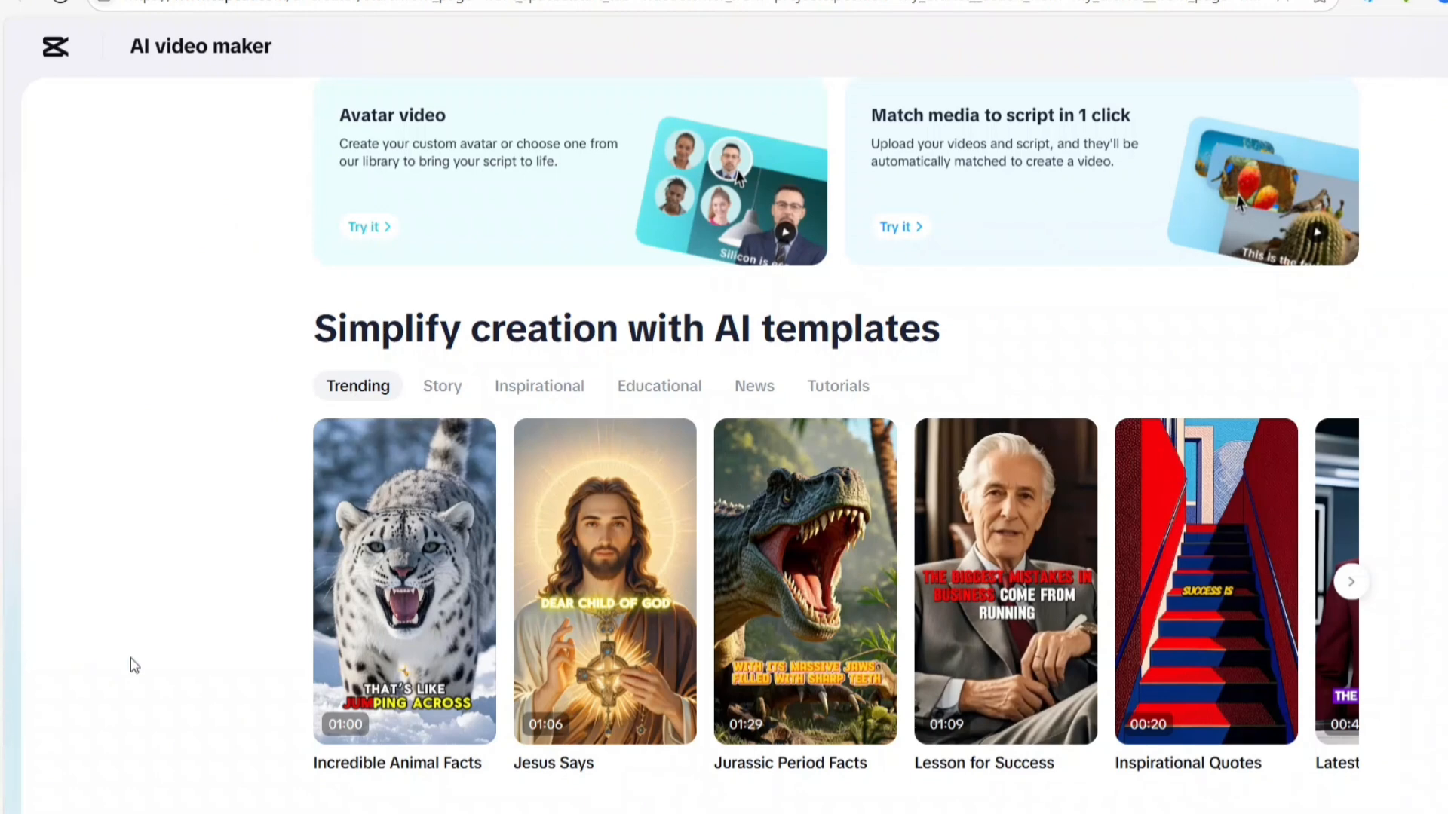
mouse_move(332, 772)
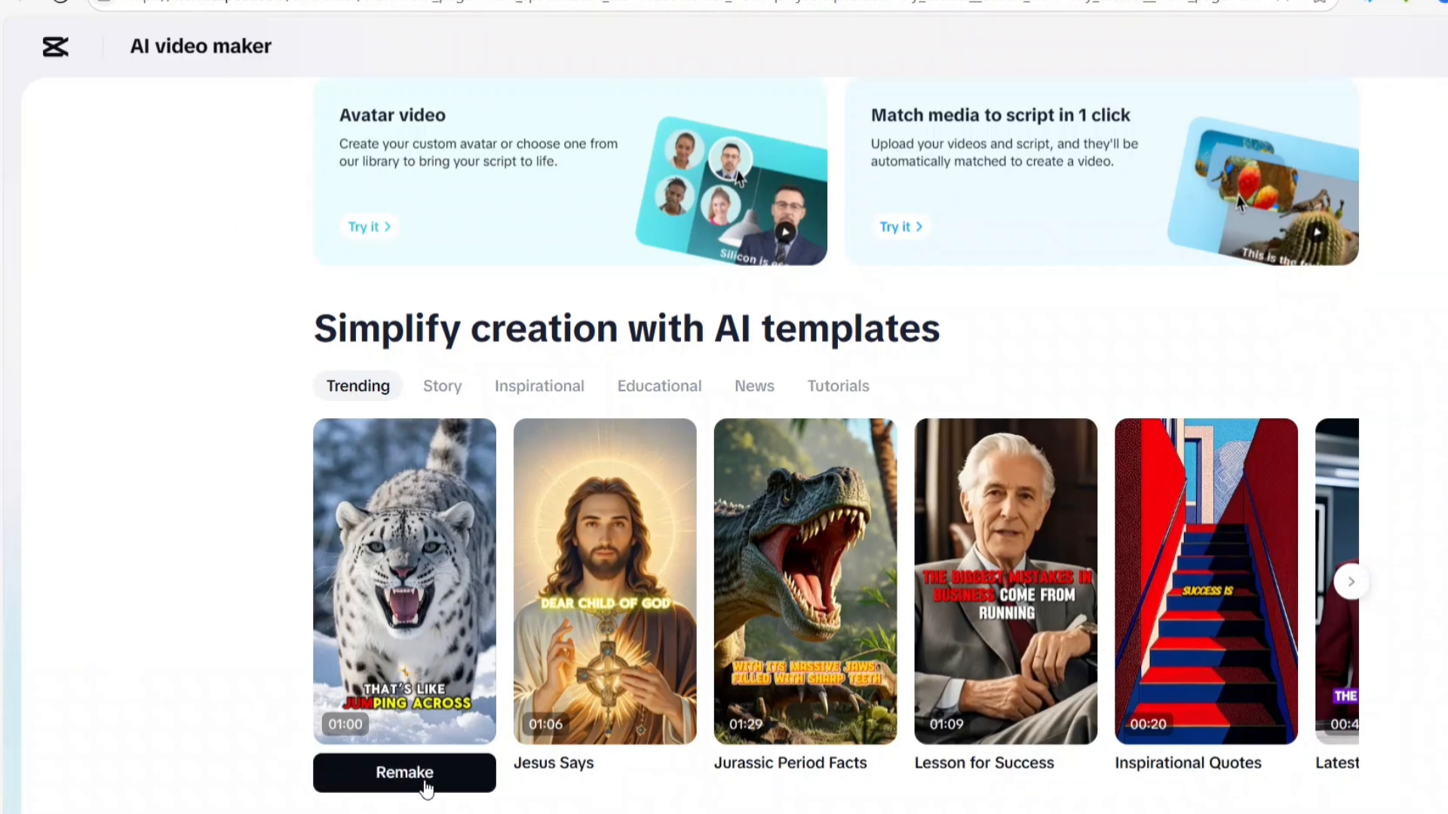
mouse_move(537, 788)
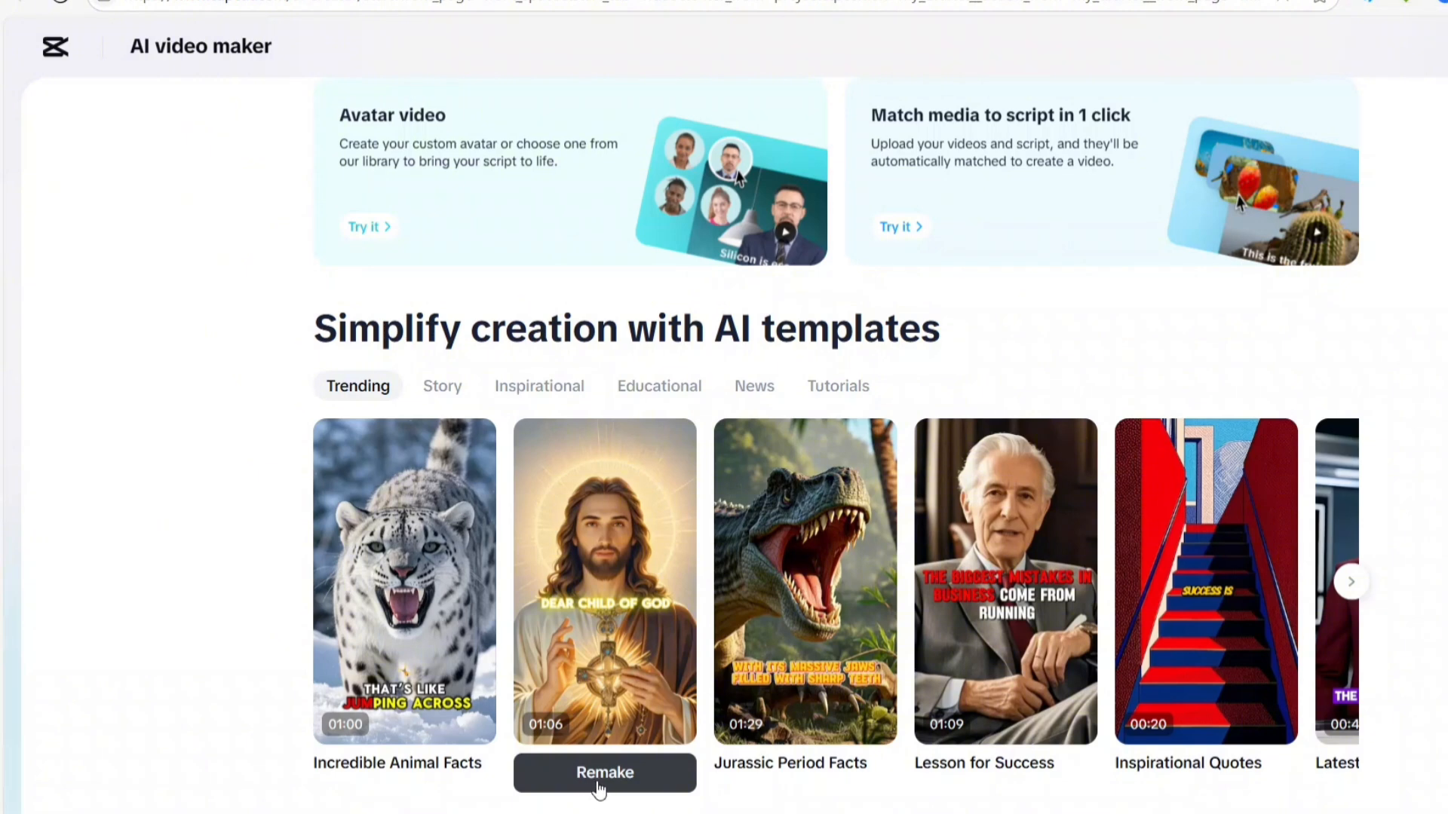
mouse_move(764, 780)
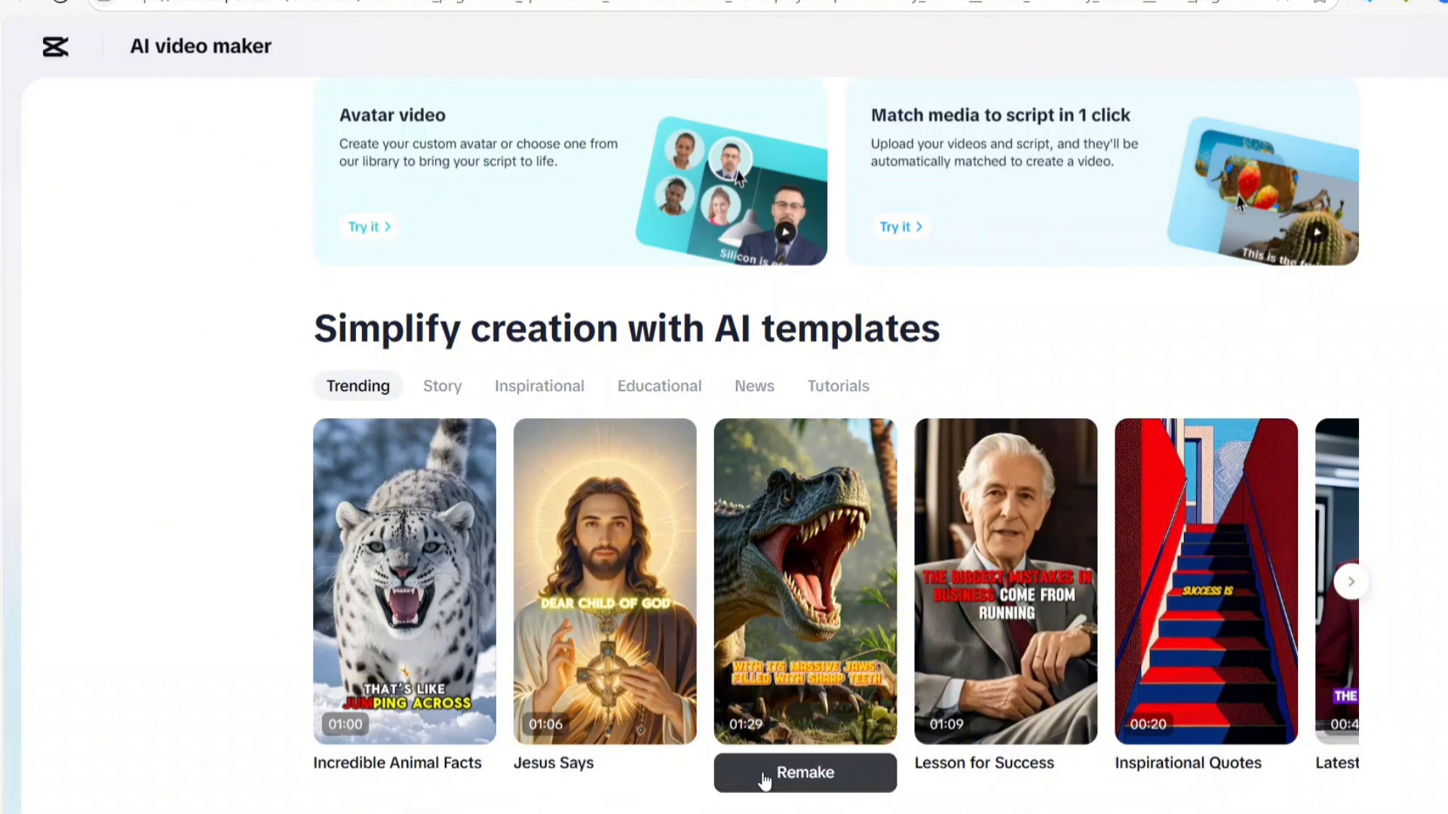
mouse_move(971, 780)
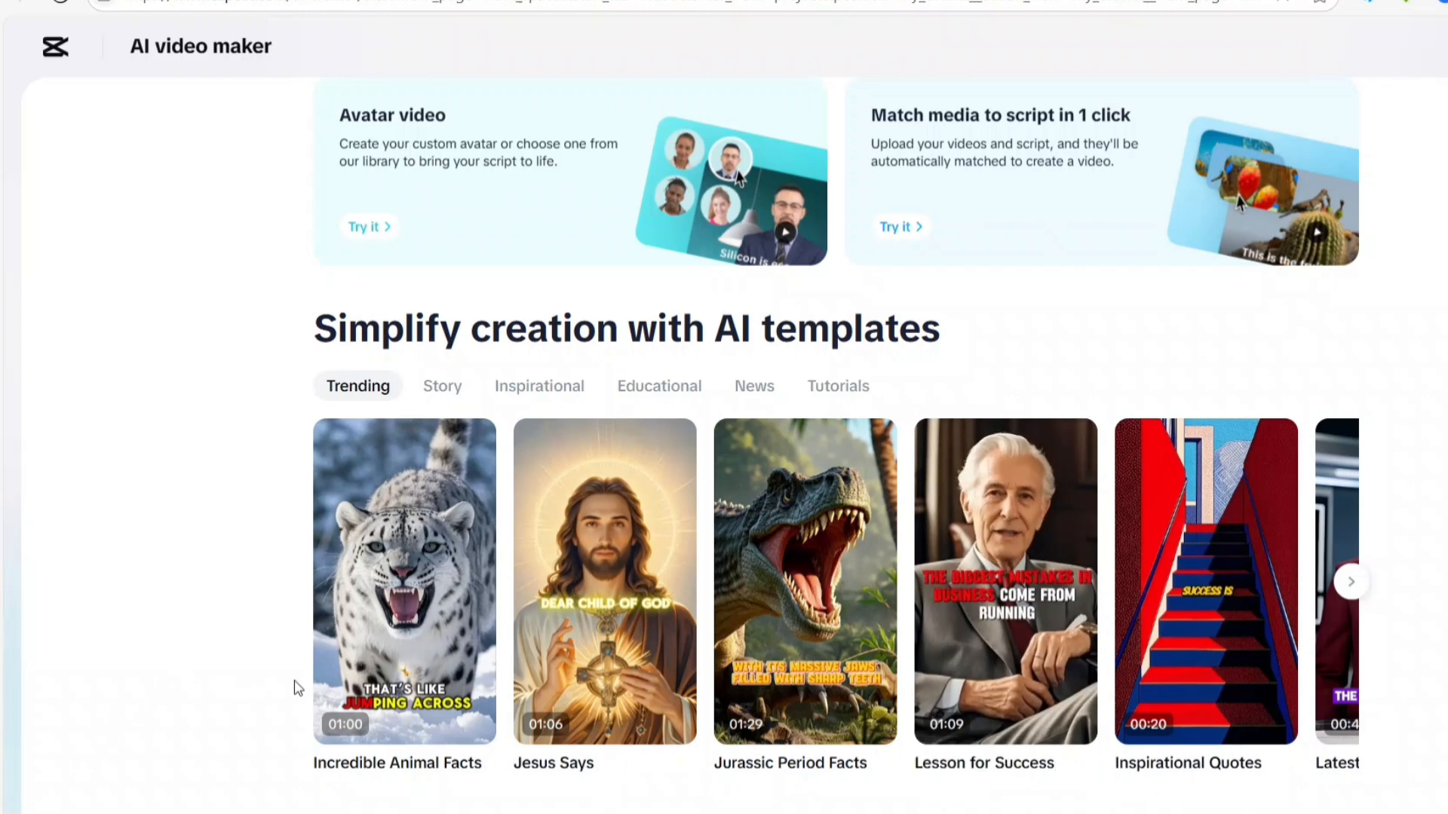
mouse_move(442, 675)
mouse_move(329, 590)
click(317, 582)
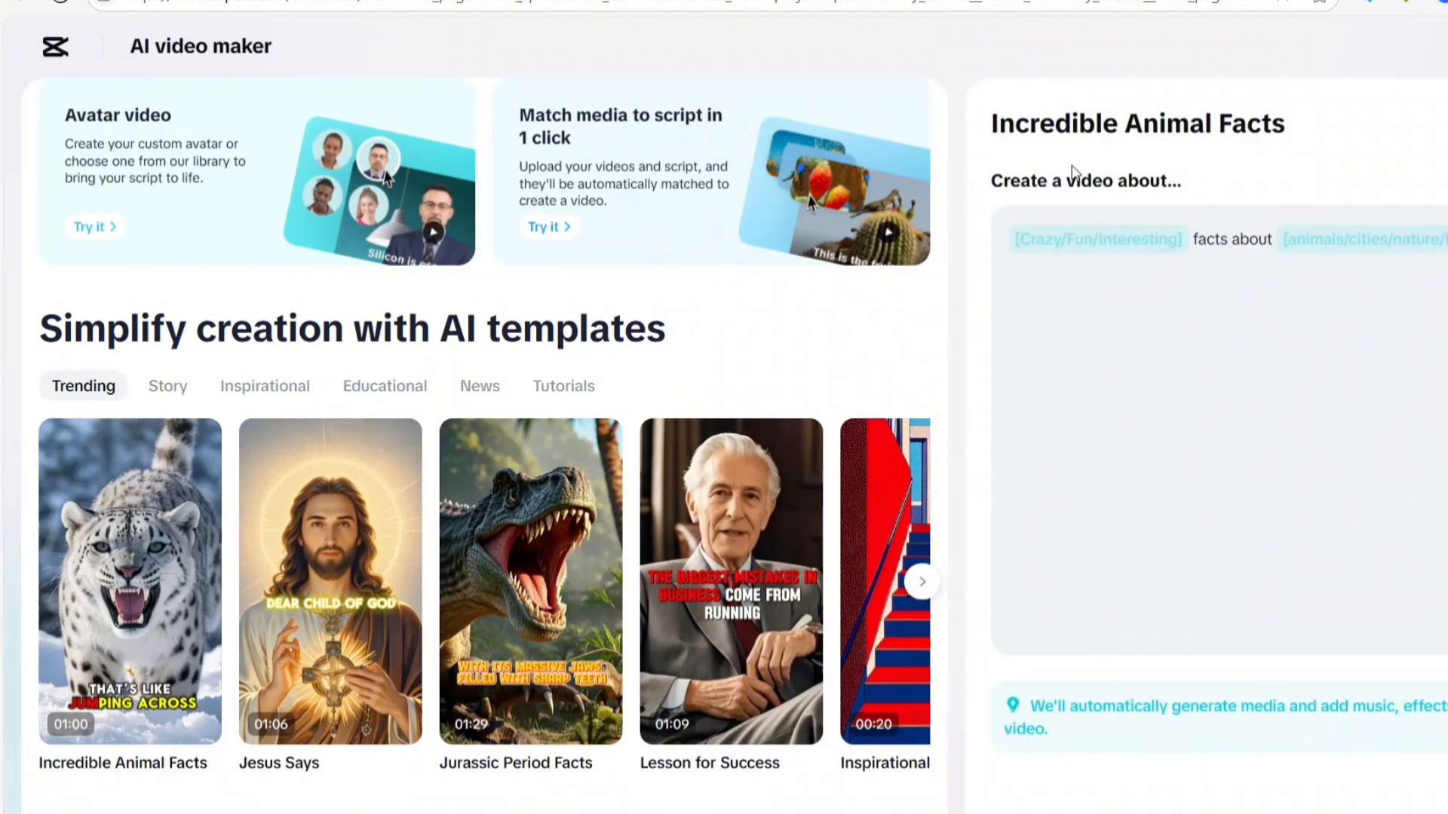
Fill in the first placeholder of the template prompt, the kind of facts, with "Interesting"
click(1062, 239)
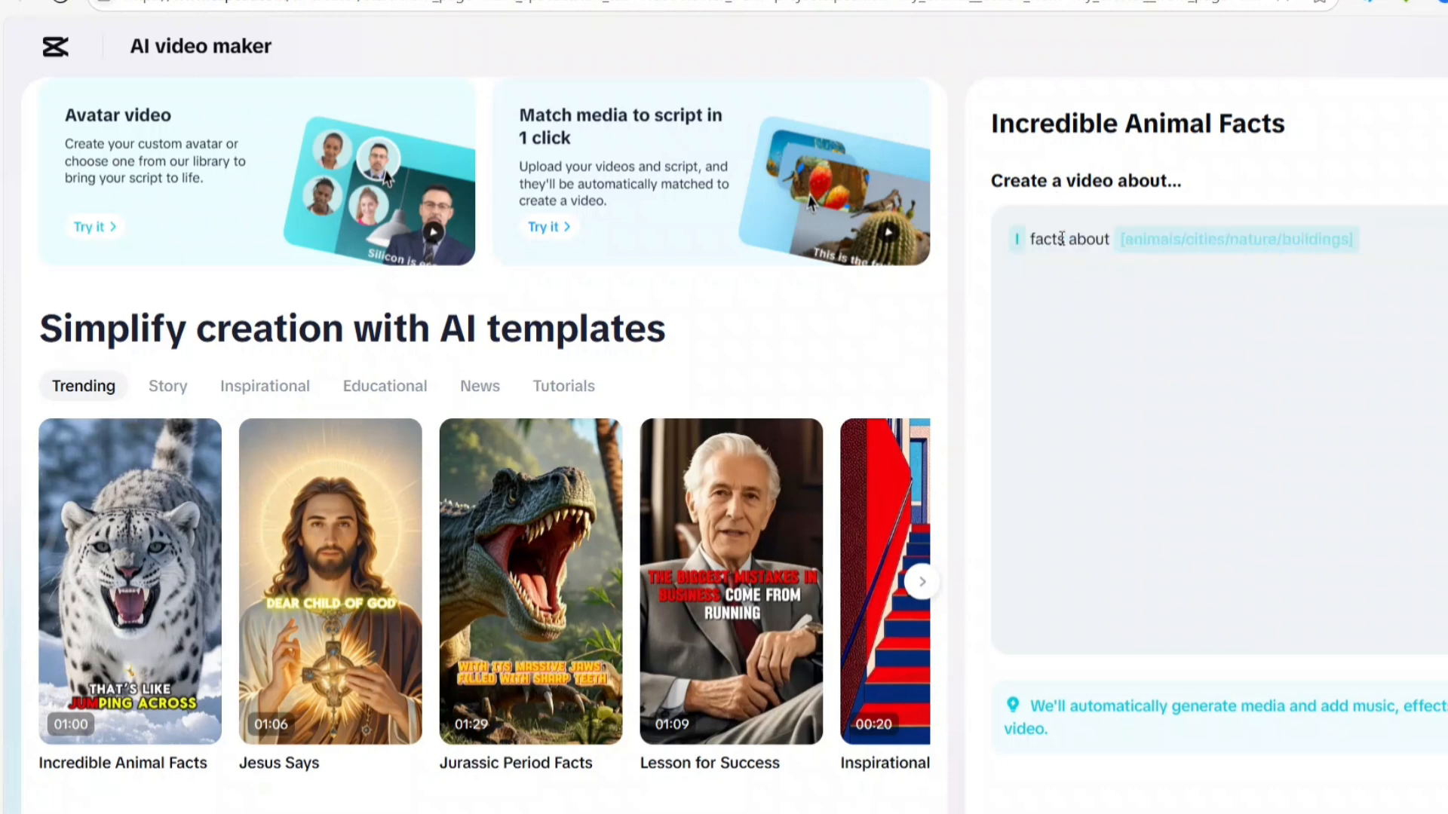
text(INTER)
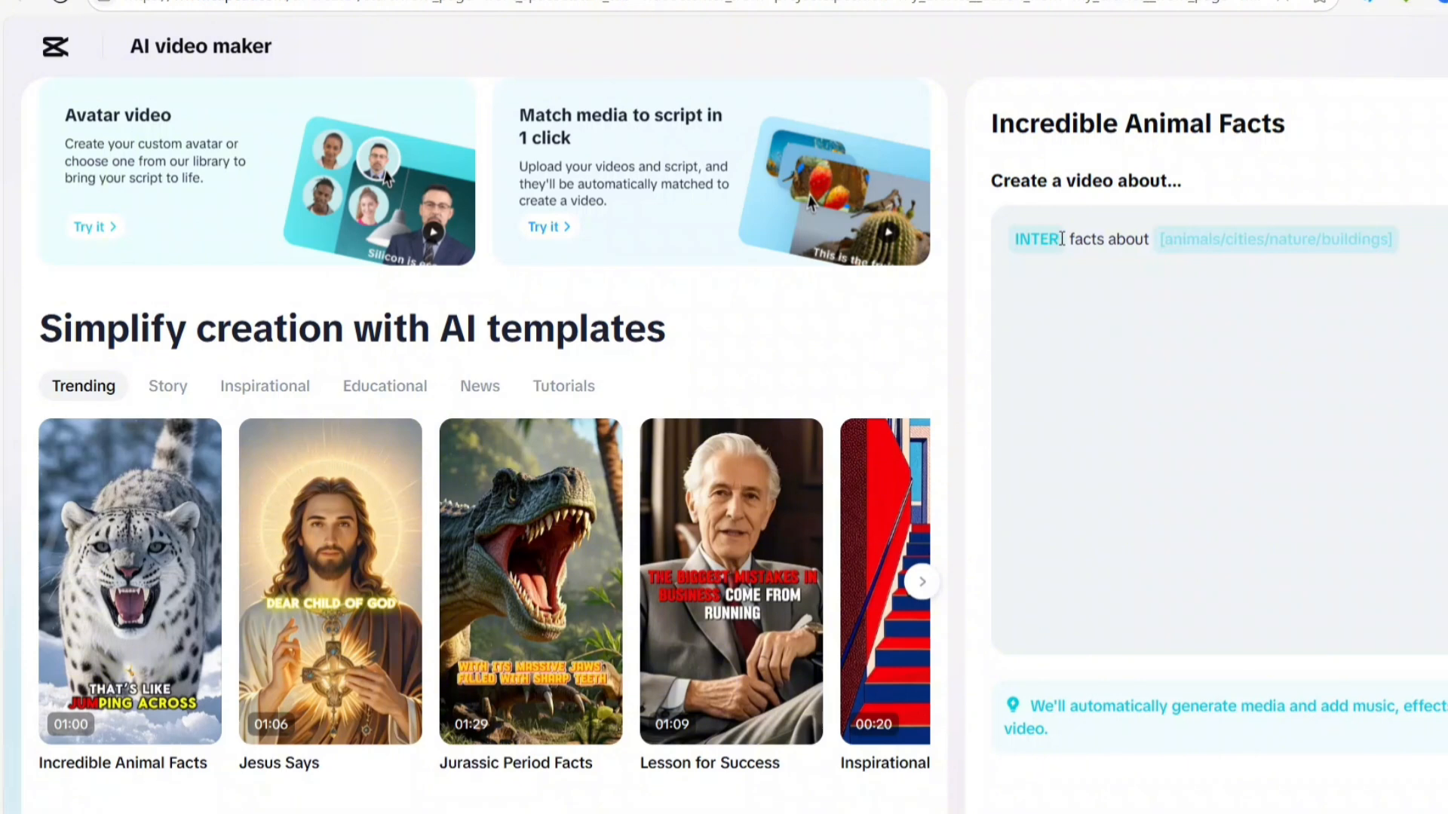
key(BackSpace)
key(BackSpace)
key(BackSpace)
key(BackSpace)
key(BackSpace)
text(I)
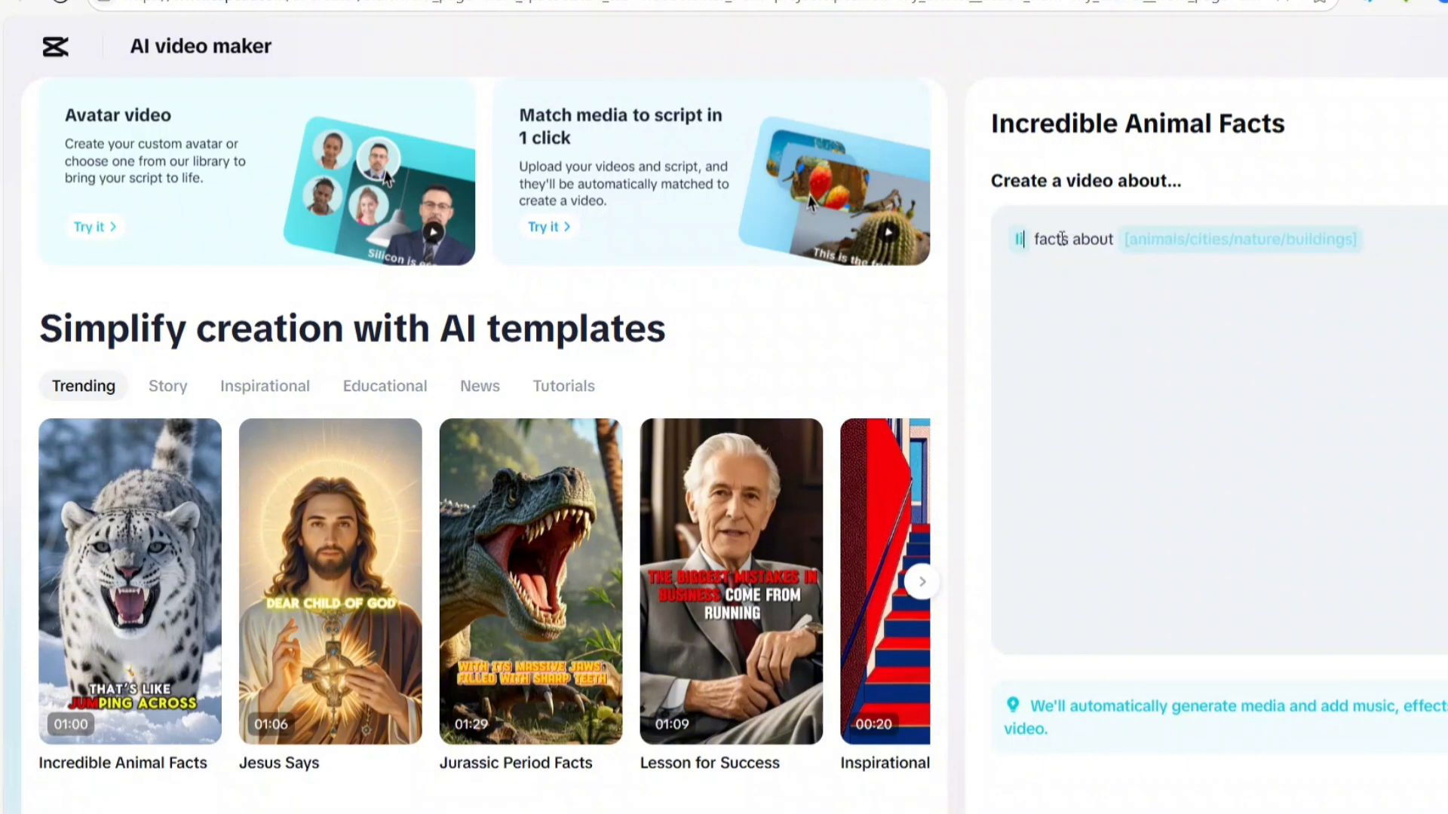
text(nter)
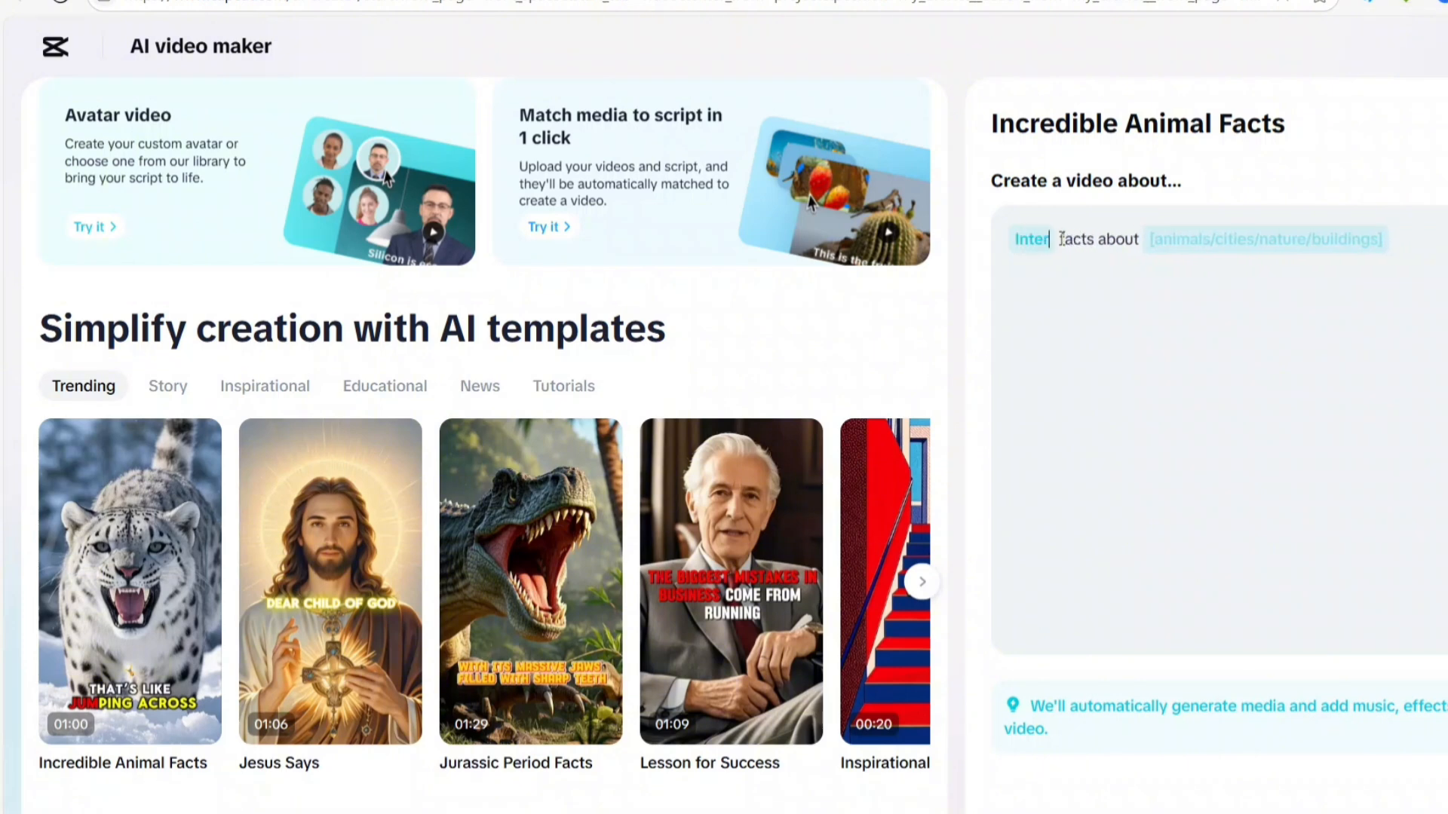
text(esting)
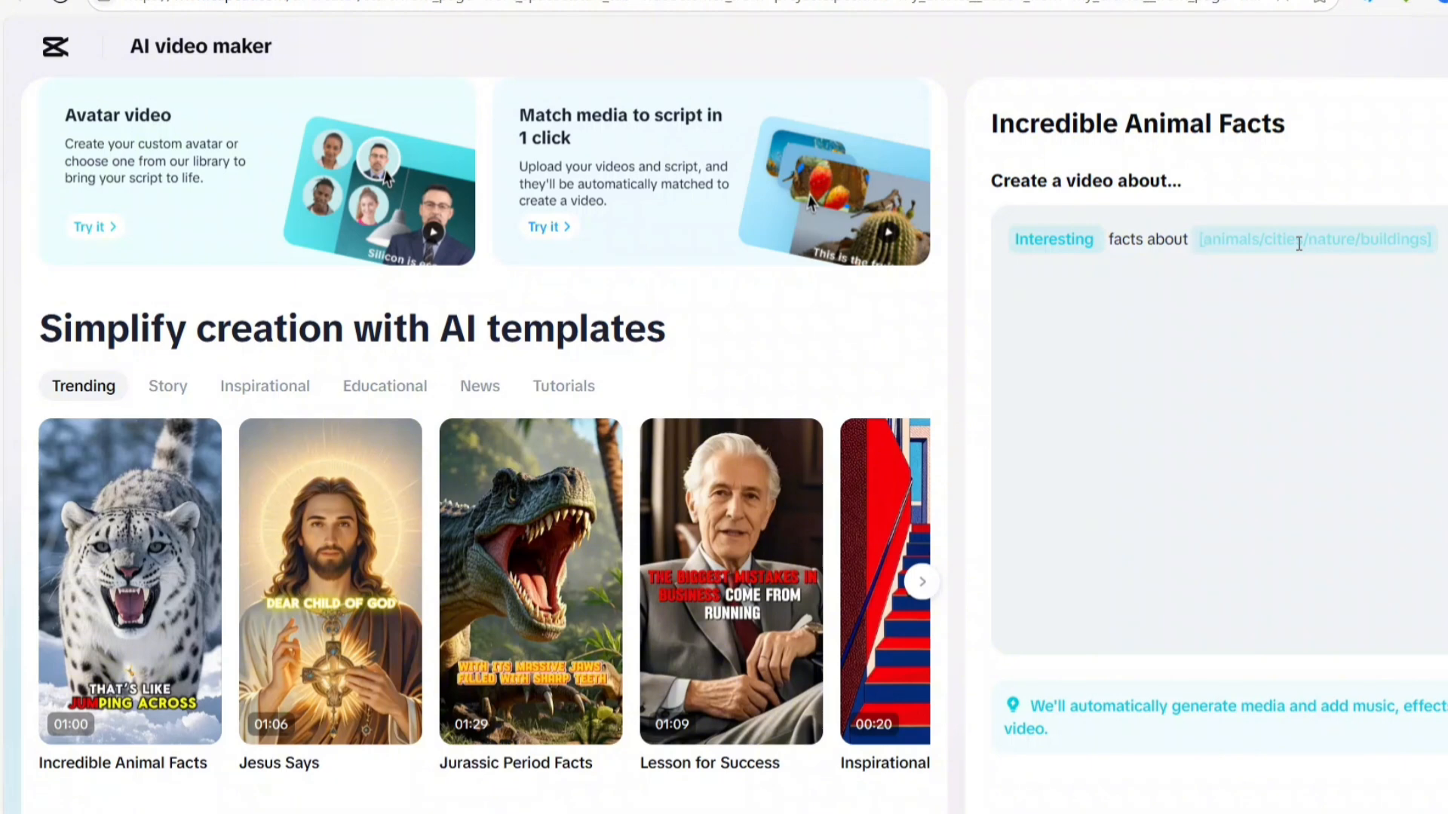
Set the prompt's subject to "Paris" and generate the video from the template
click(1225, 245)
text(P)
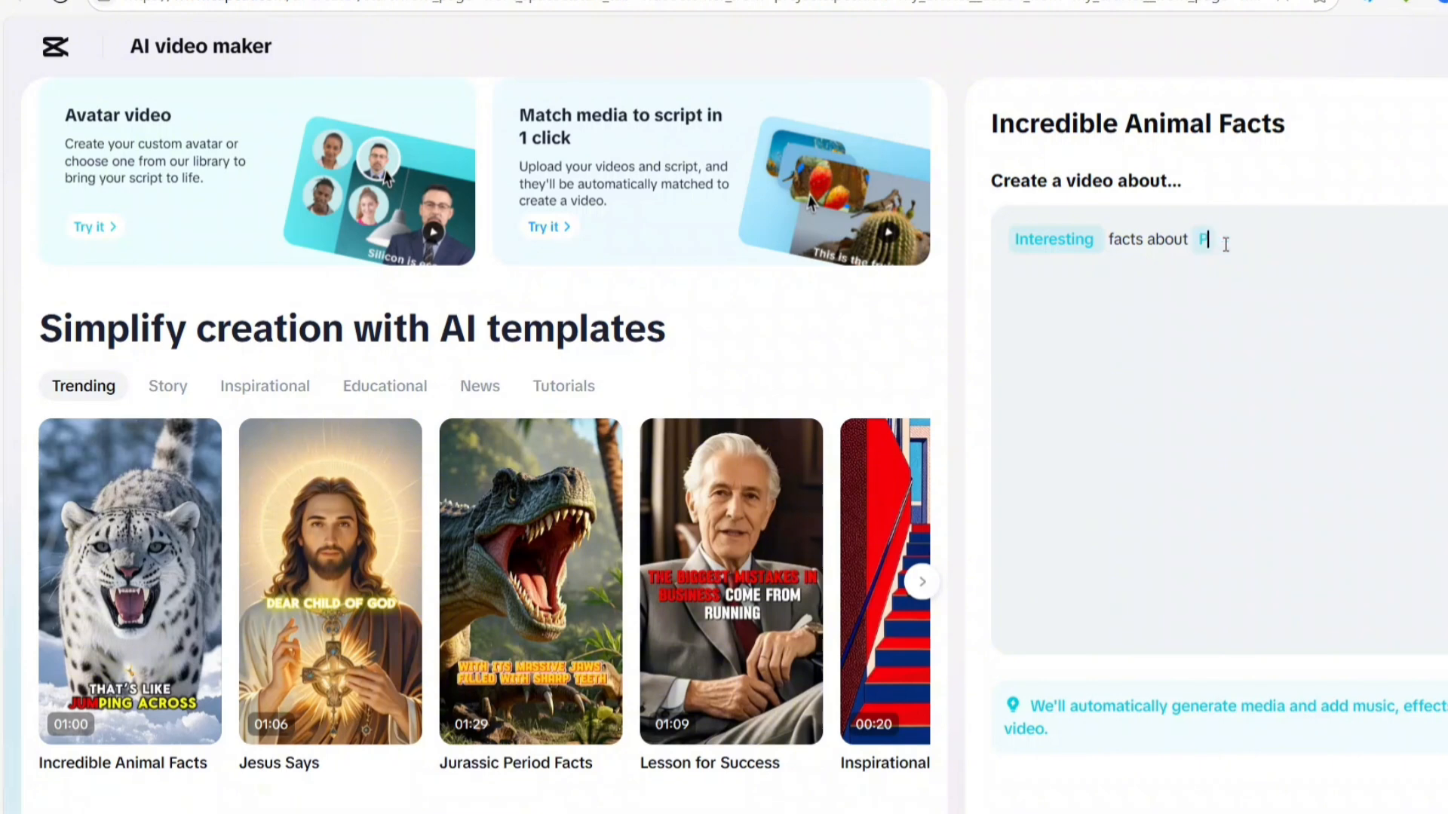
text(aris)
click(1442, 792)
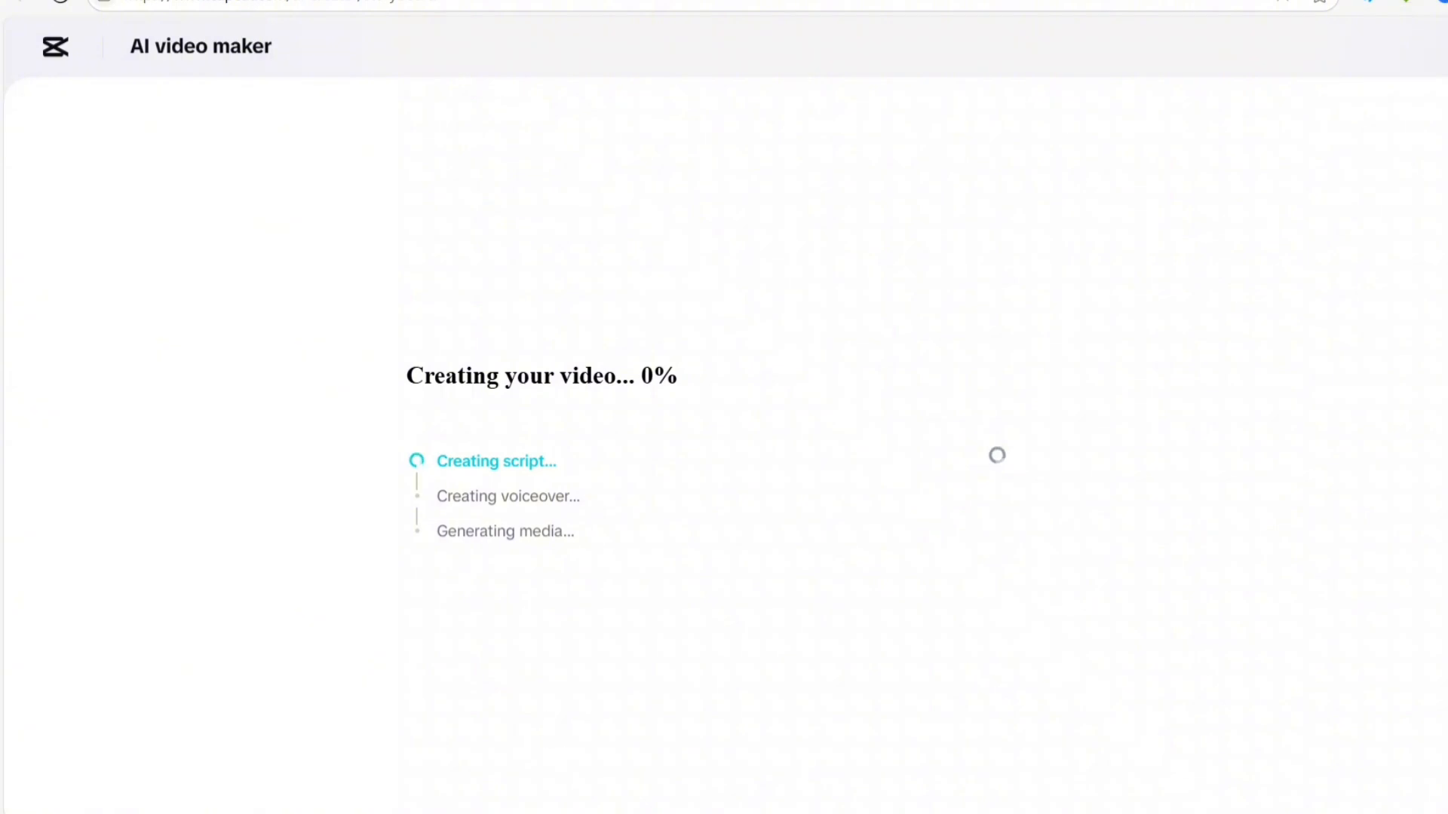
Play the first few seconds of the generated Paris facts video and pause it
click(201, 184)
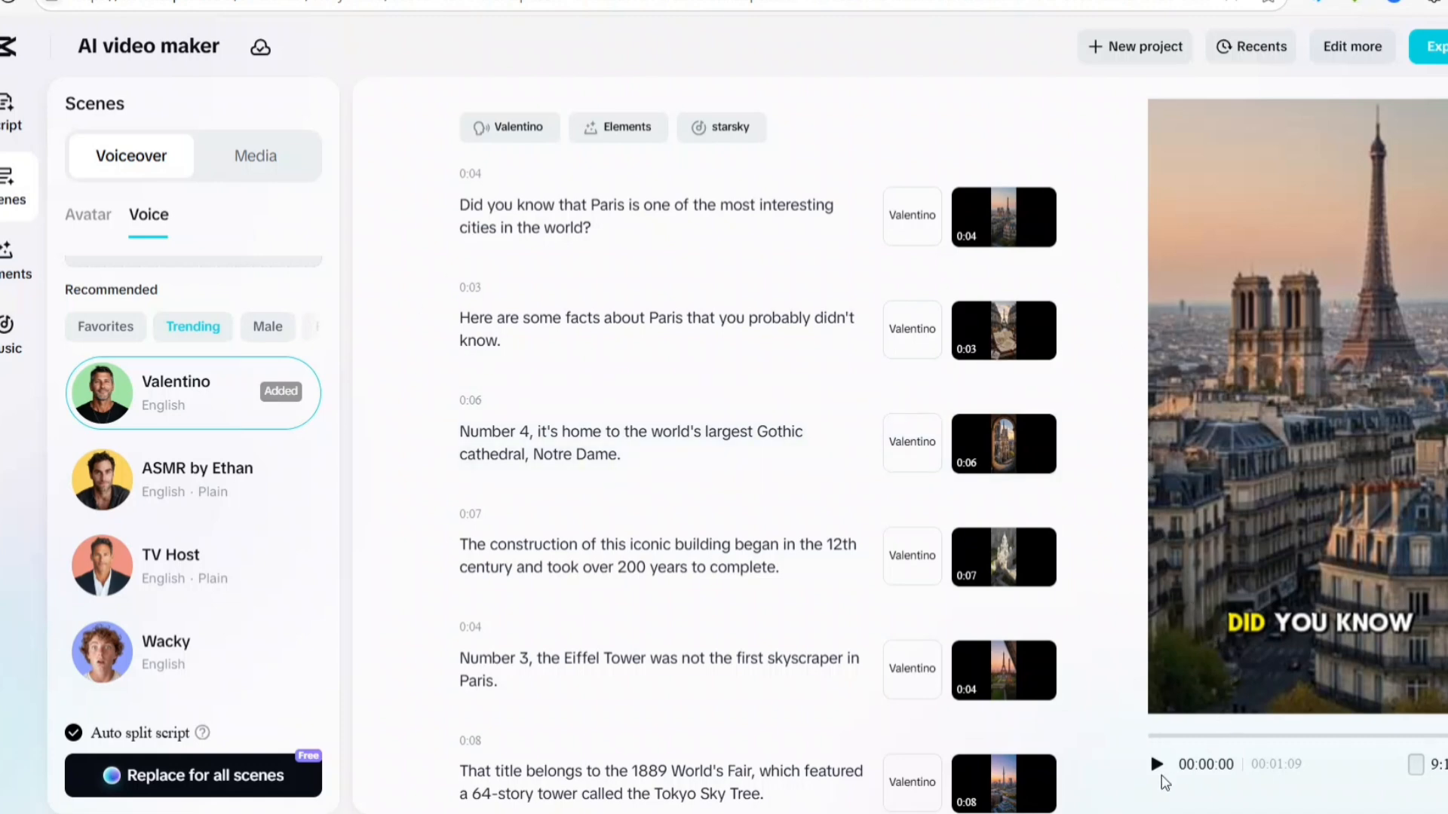
click(1157, 764)
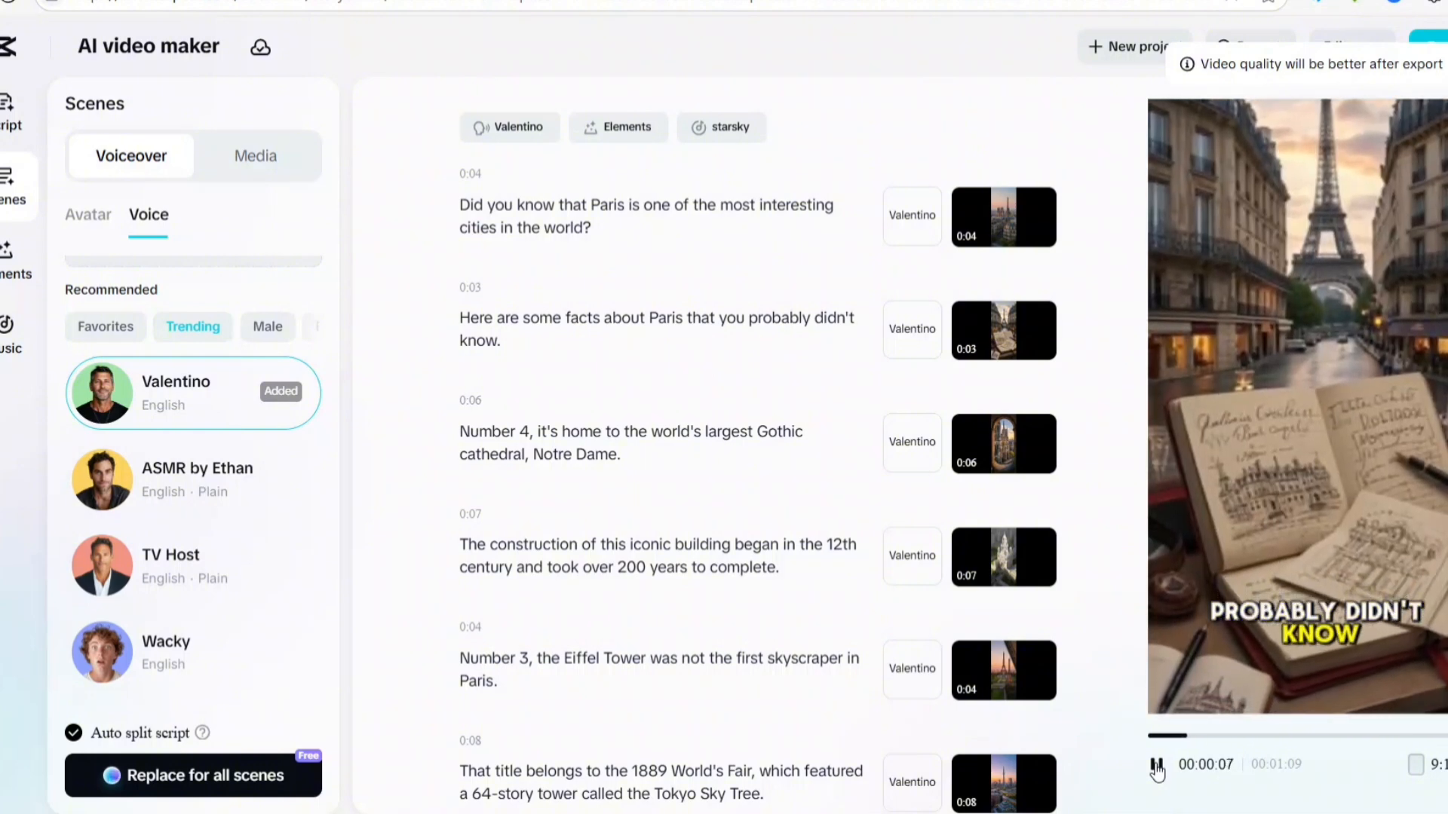
click(1154, 766)
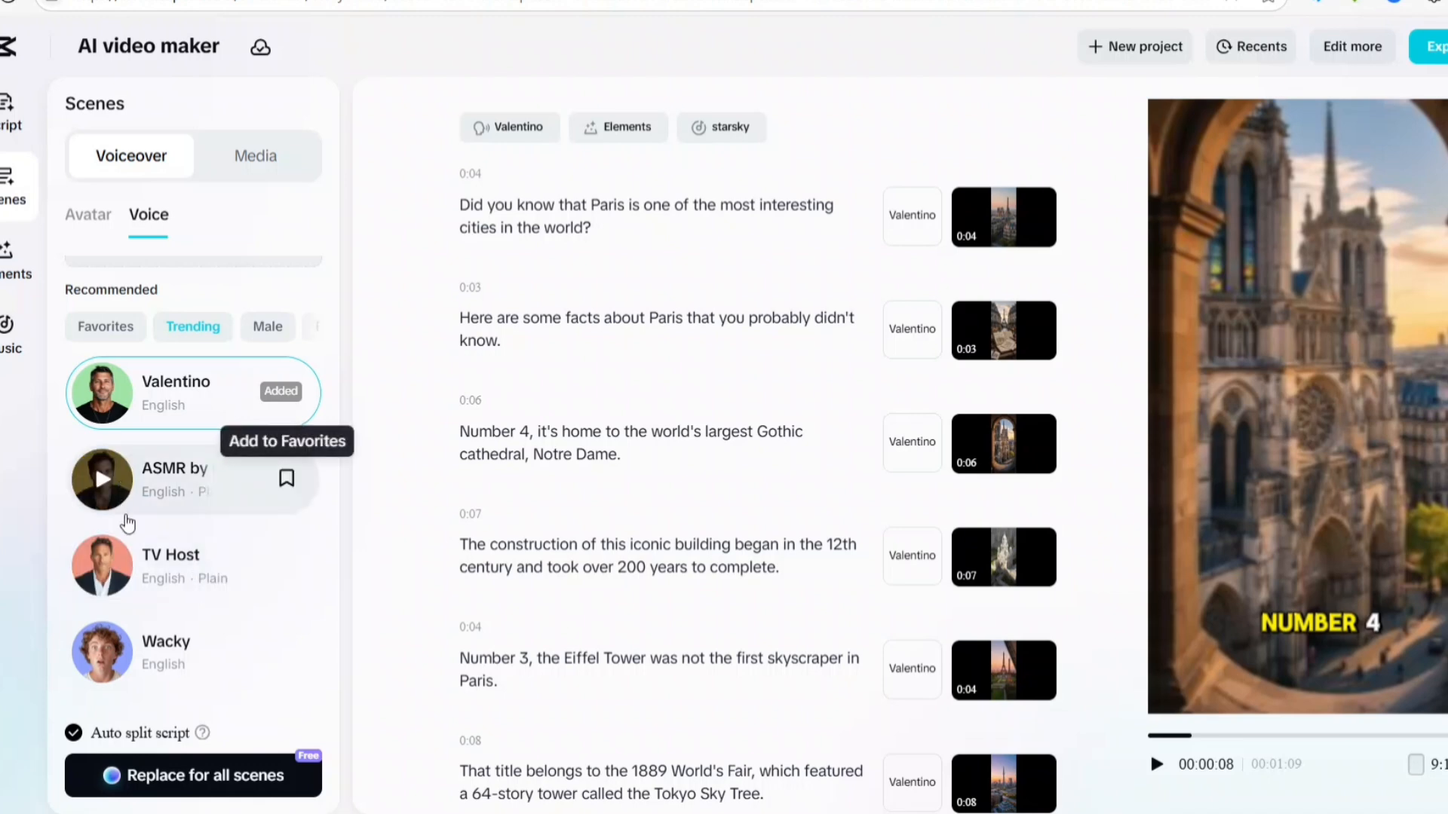
Replace the voiceover in all scenes with the "TV Host" voice and confirm the regeneration
click(170, 585)
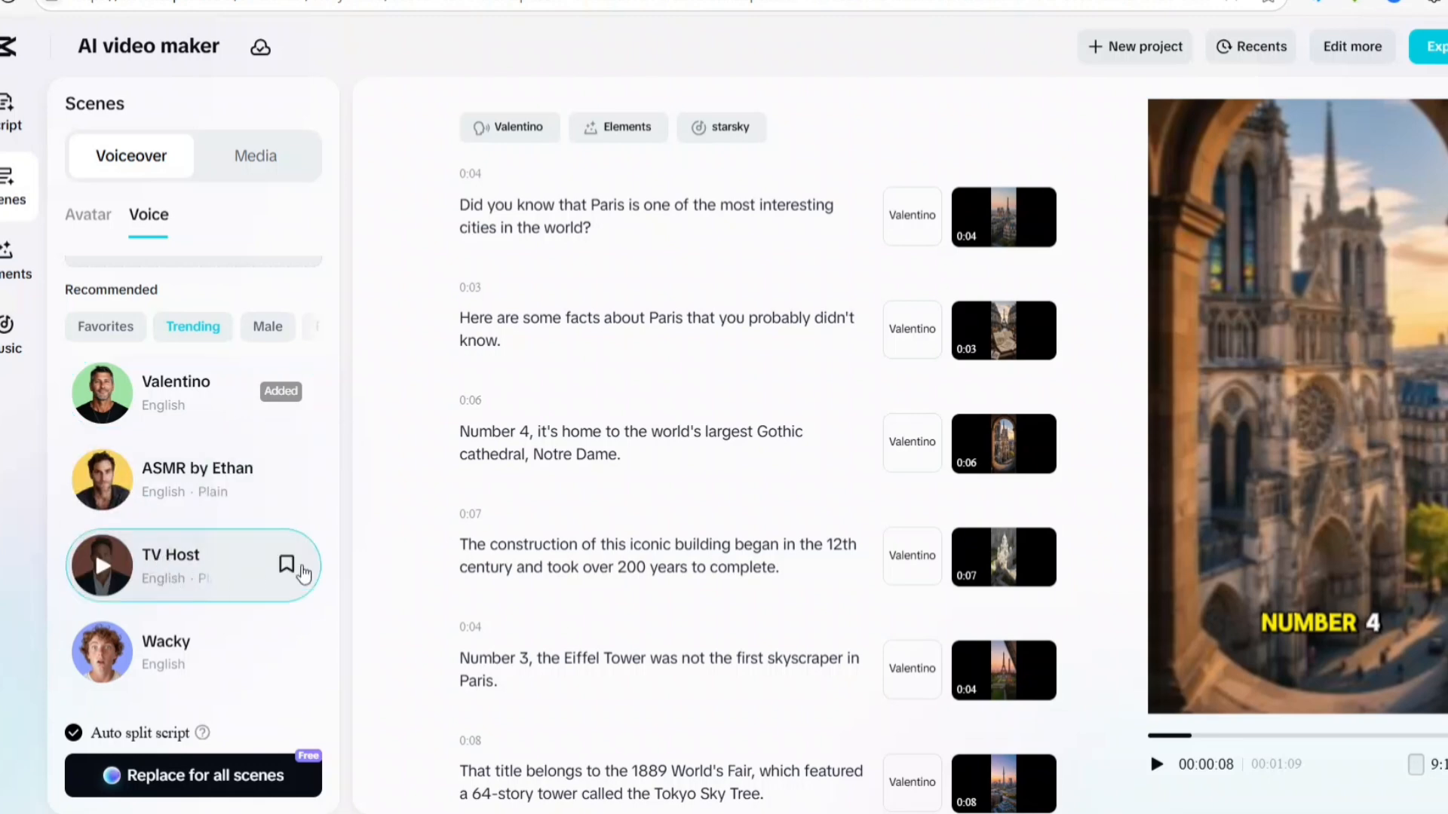
click(260, 788)
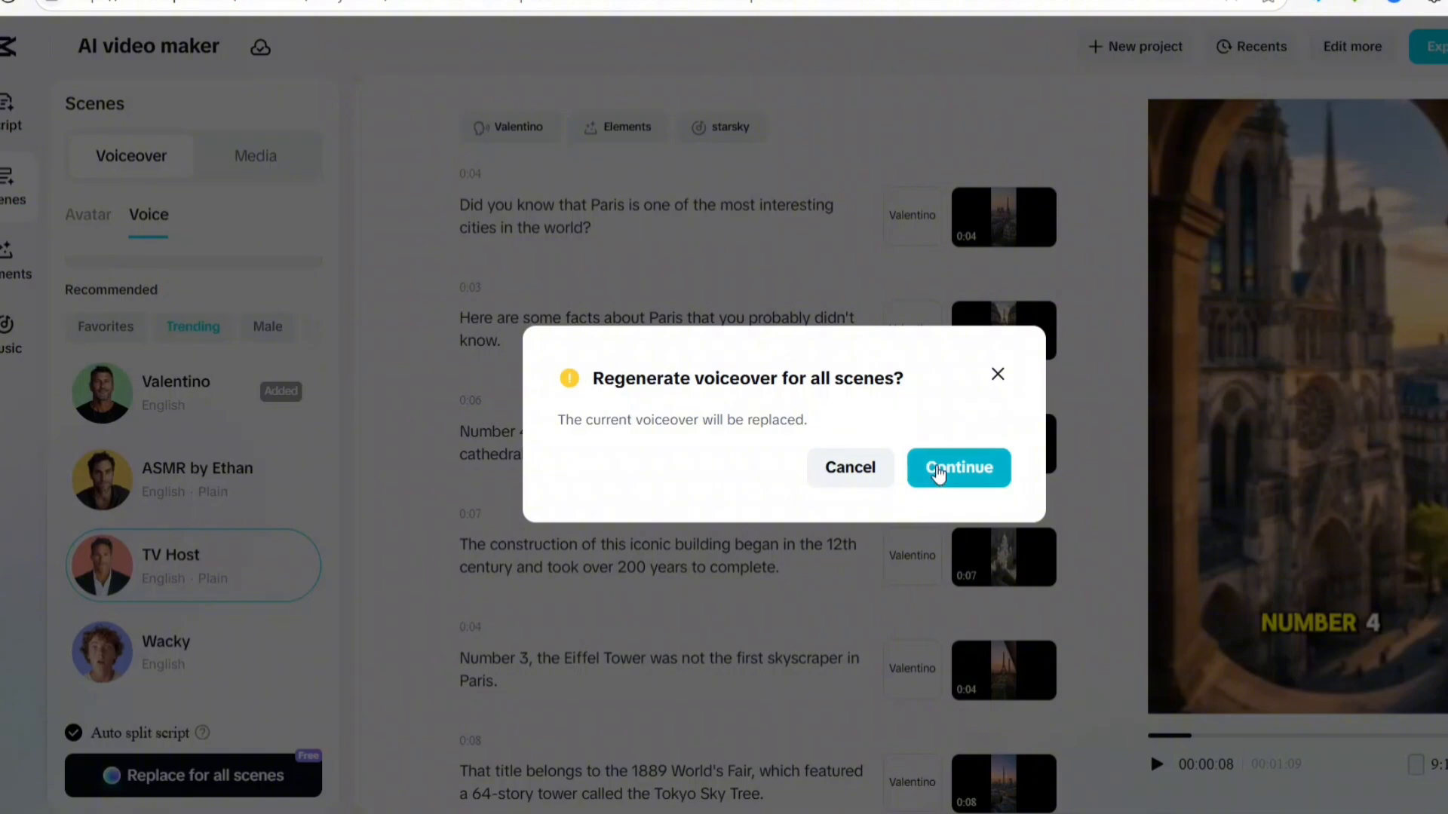
click(941, 467)
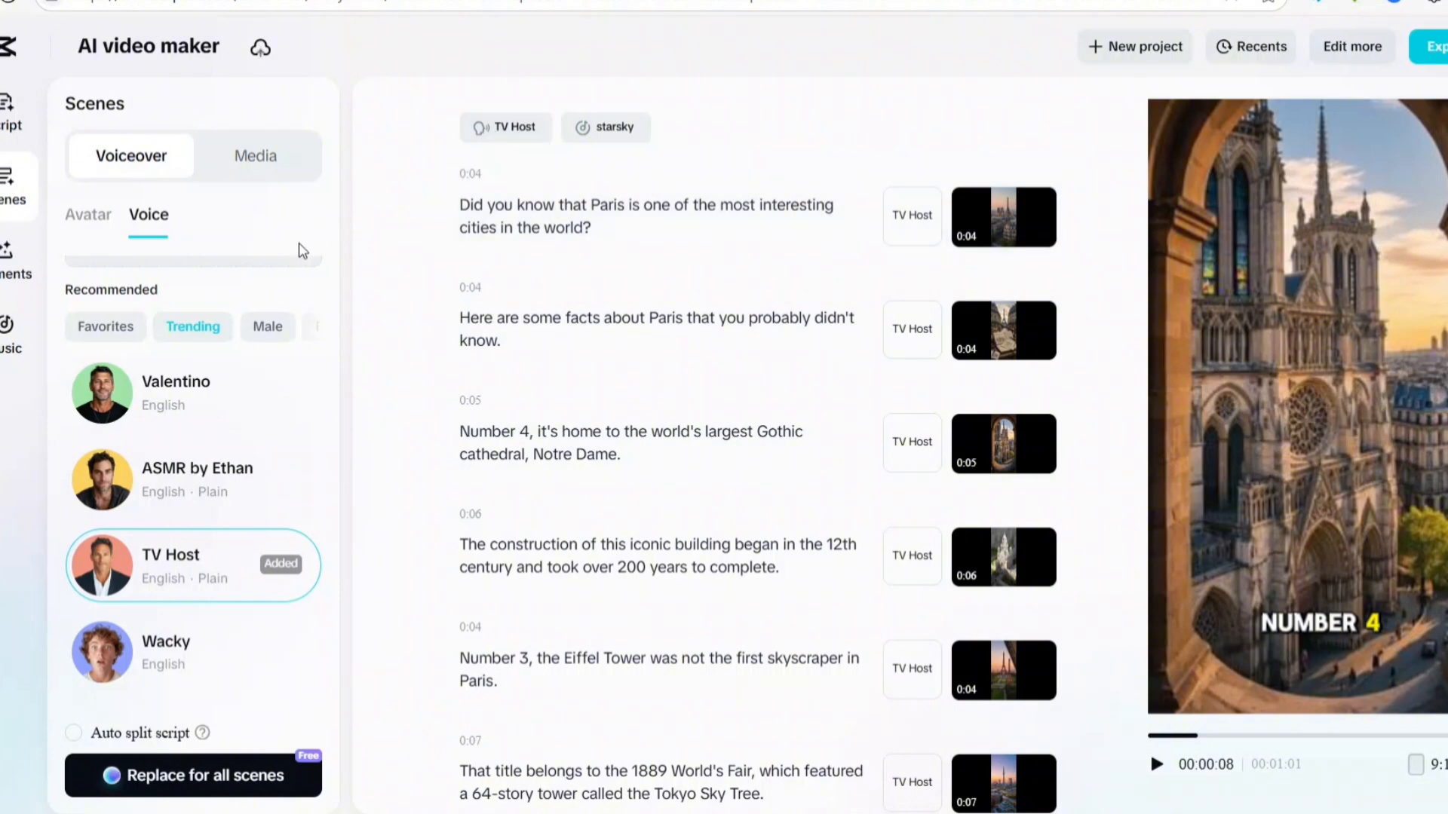
Select the first scene of the Paris script and view the replace, trim and delete options of its clip
mouse_move(975, 343)
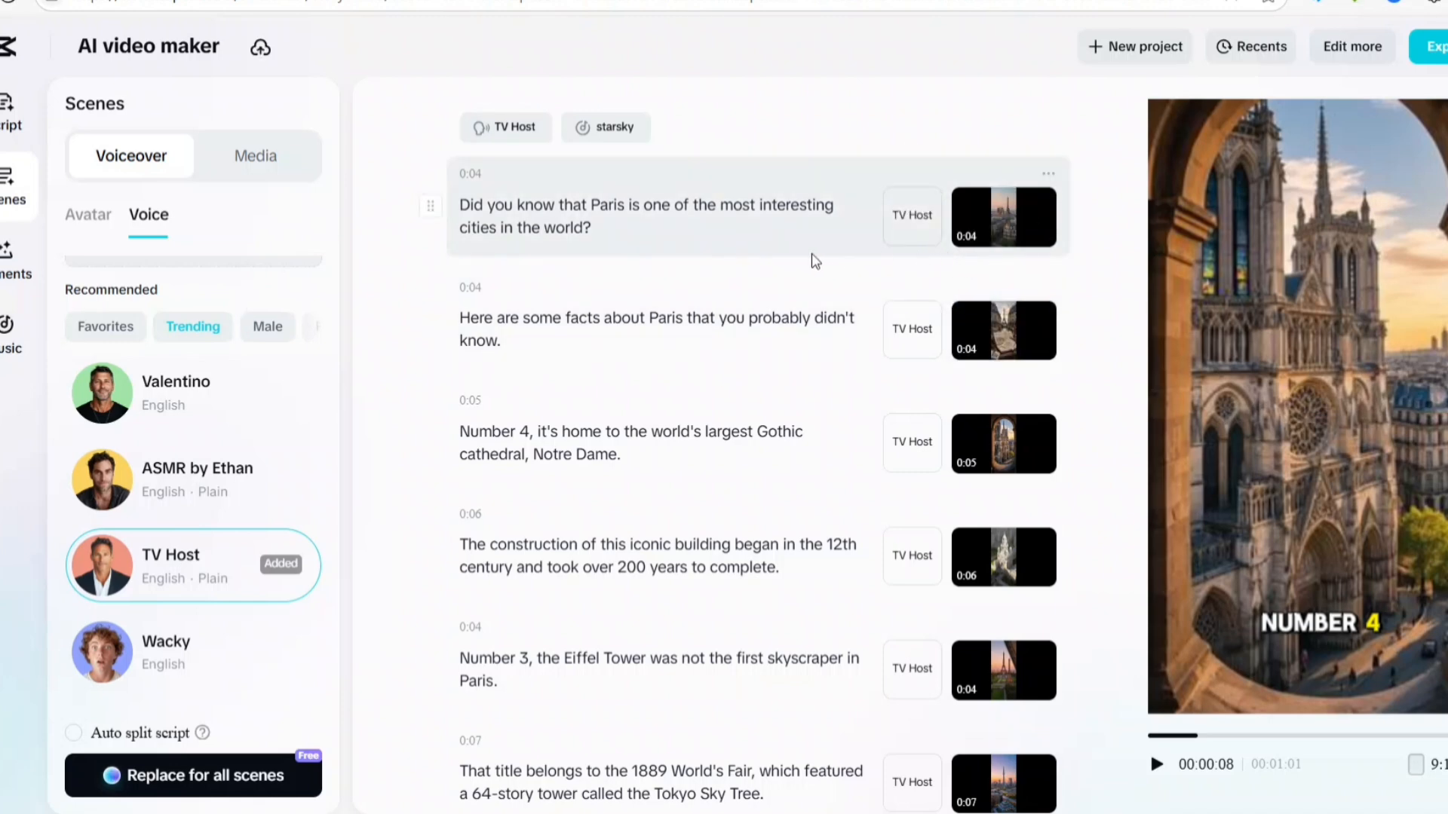
click(702, 219)
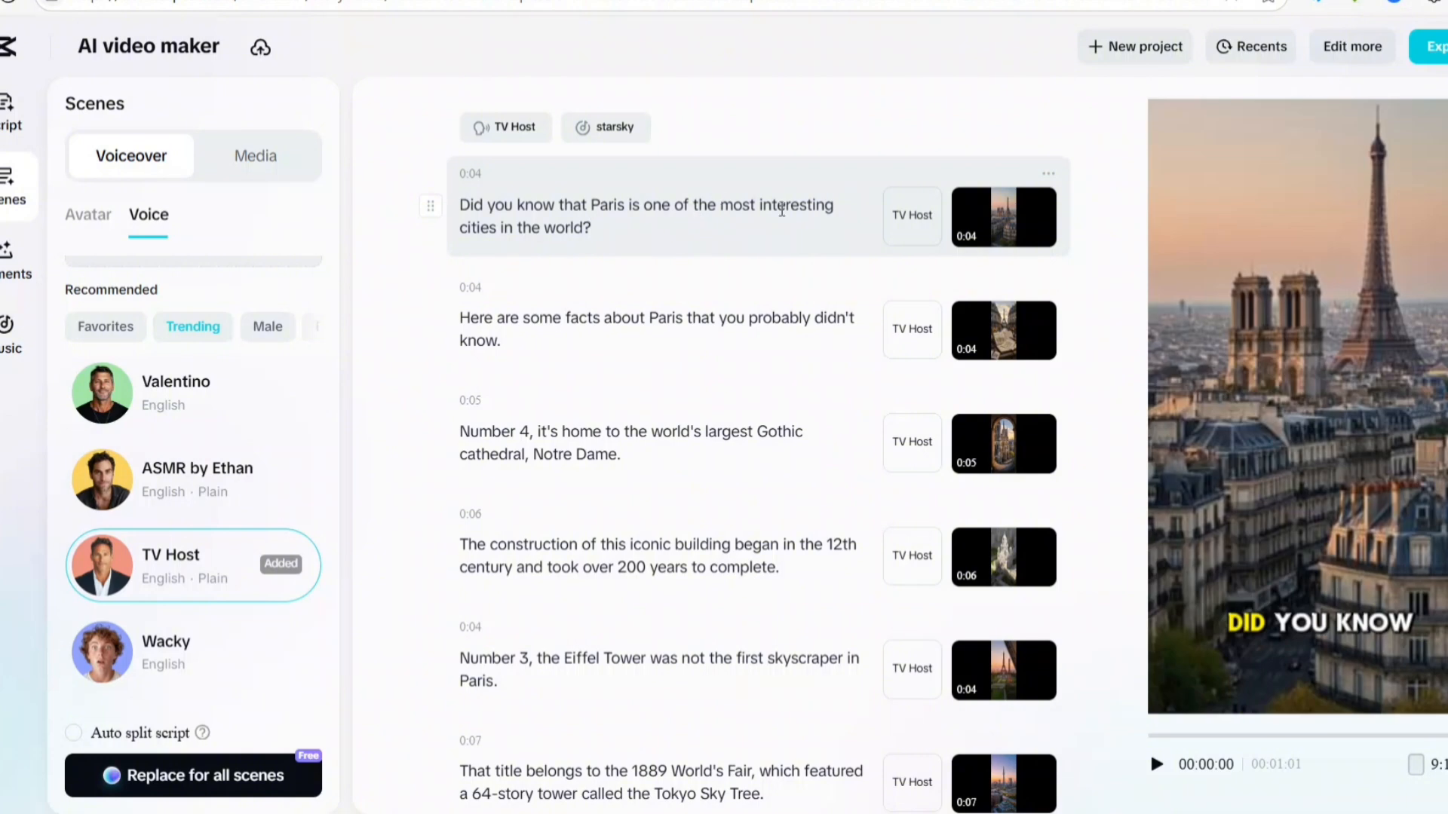
mouse_move(1009, 219)
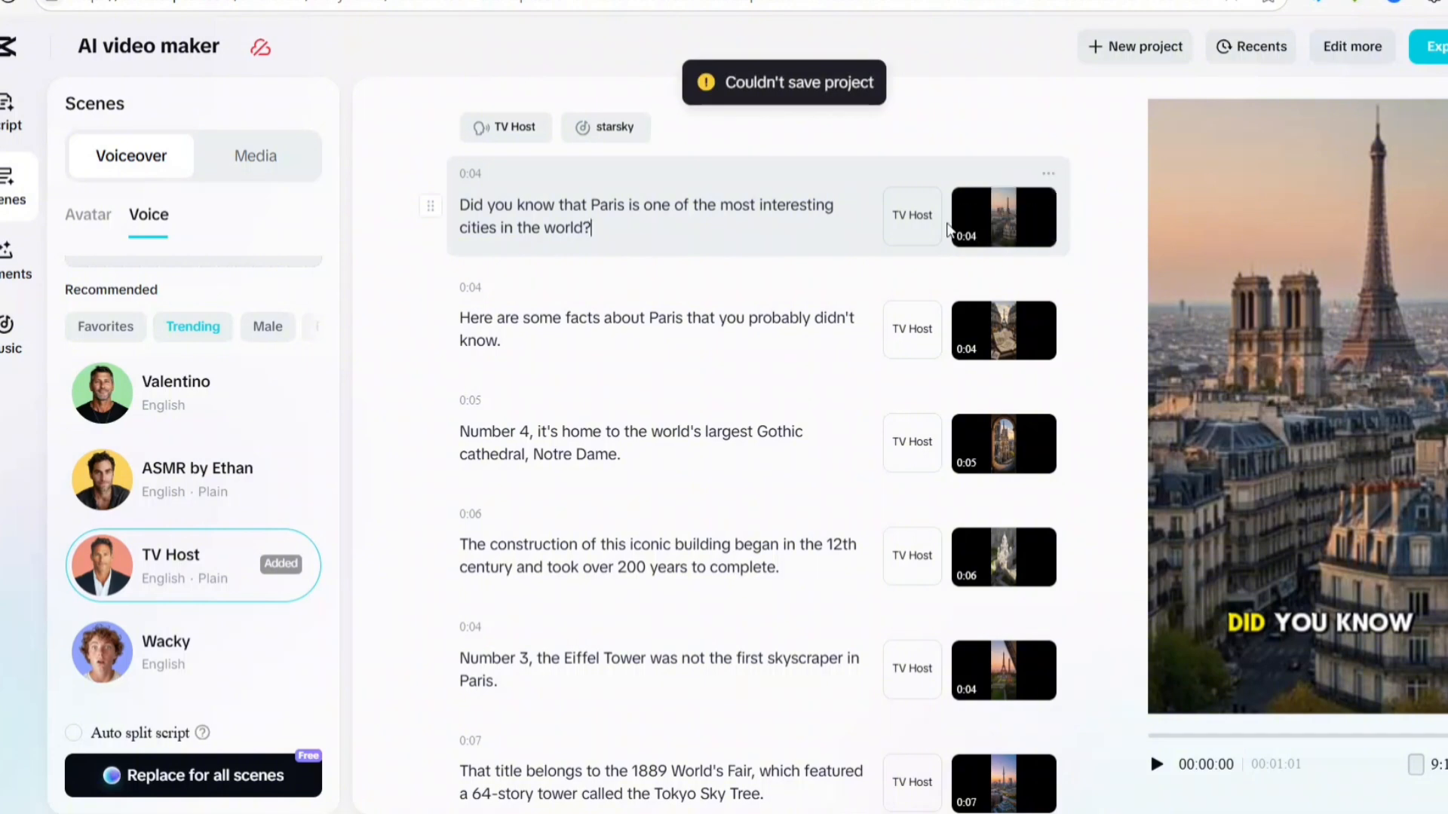
mouse_move(971, 255)
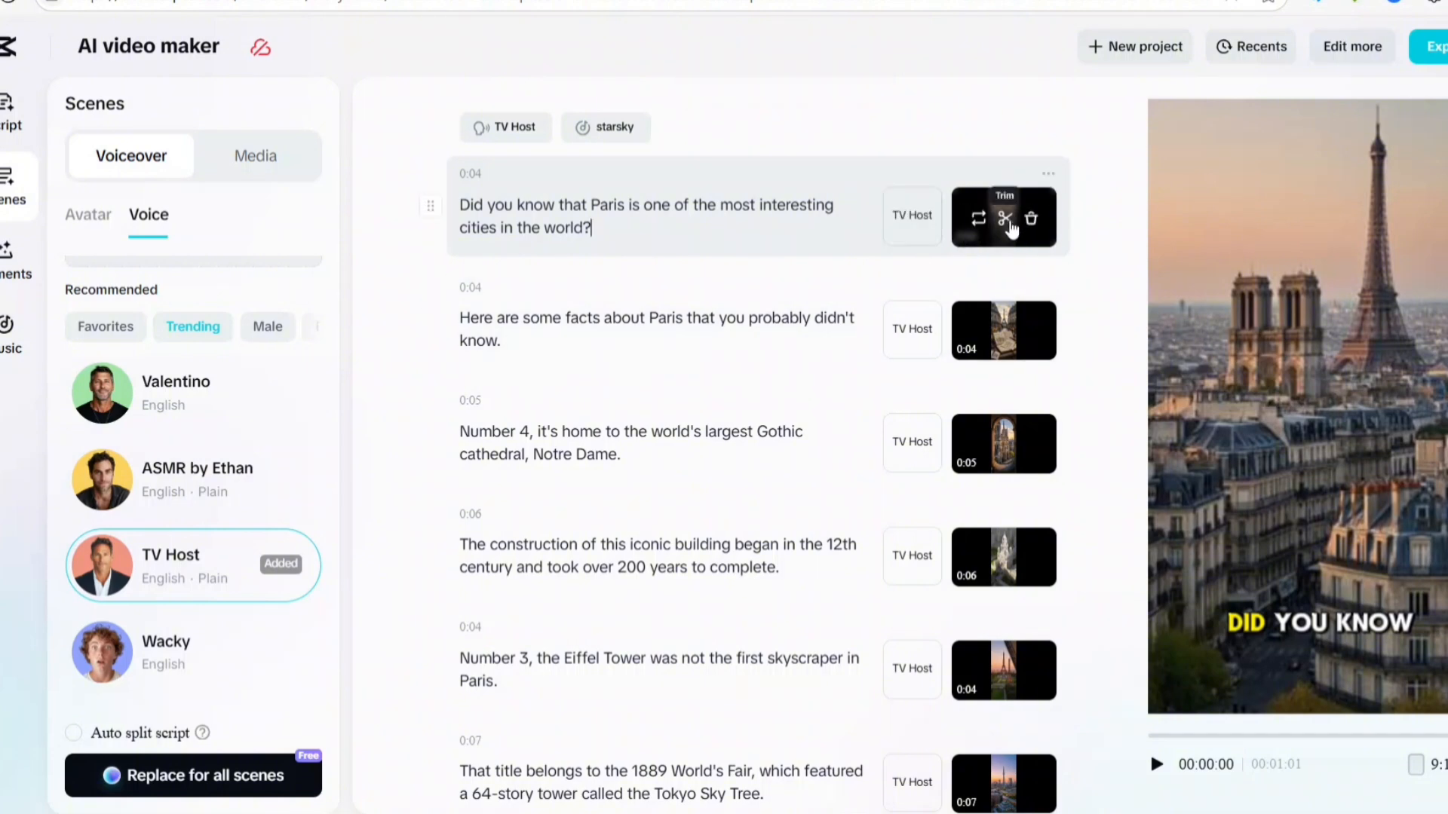